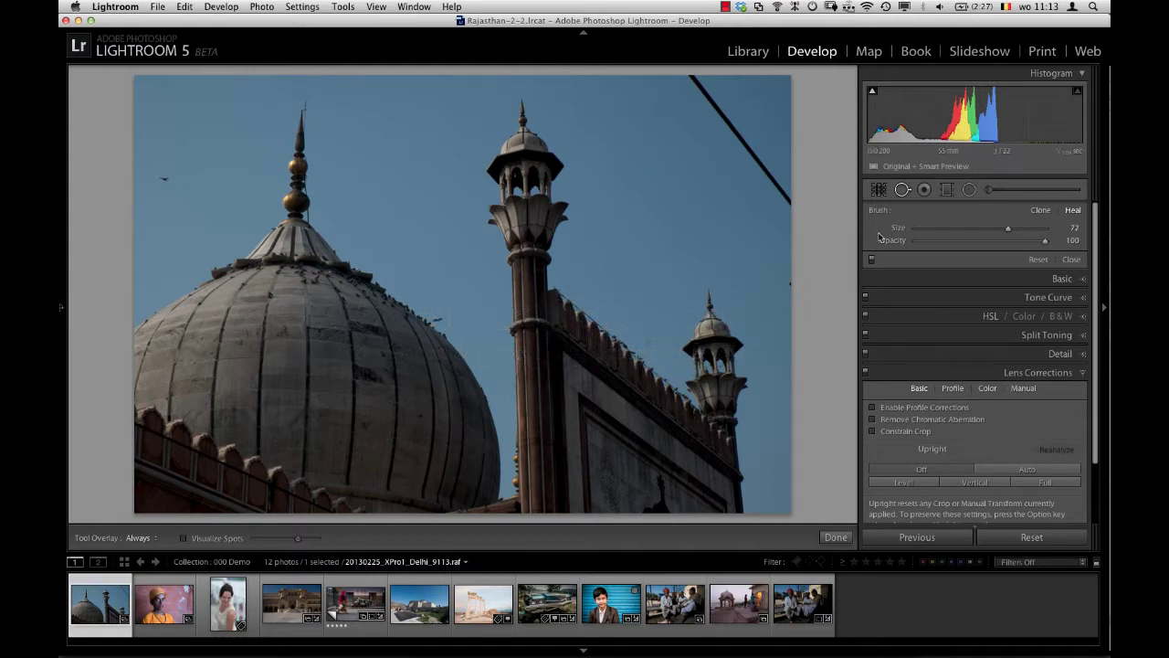
Heal two dust specks in the sky, one left of the mosque dome and one beside it
left_click(902, 190)
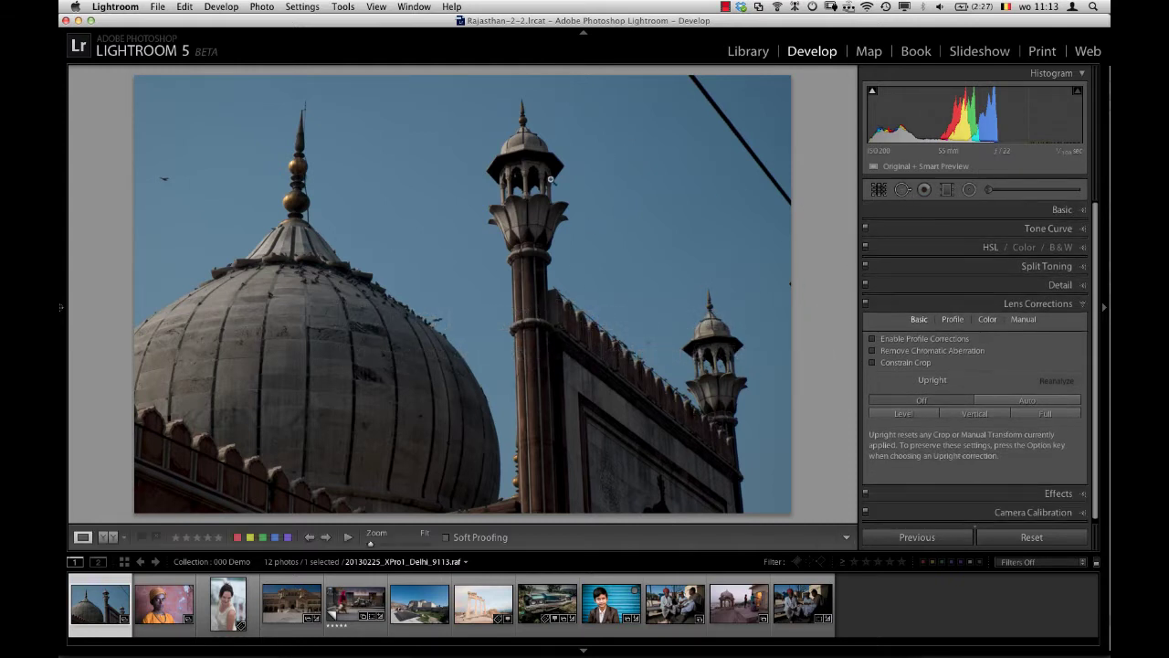
left_click(902, 189)
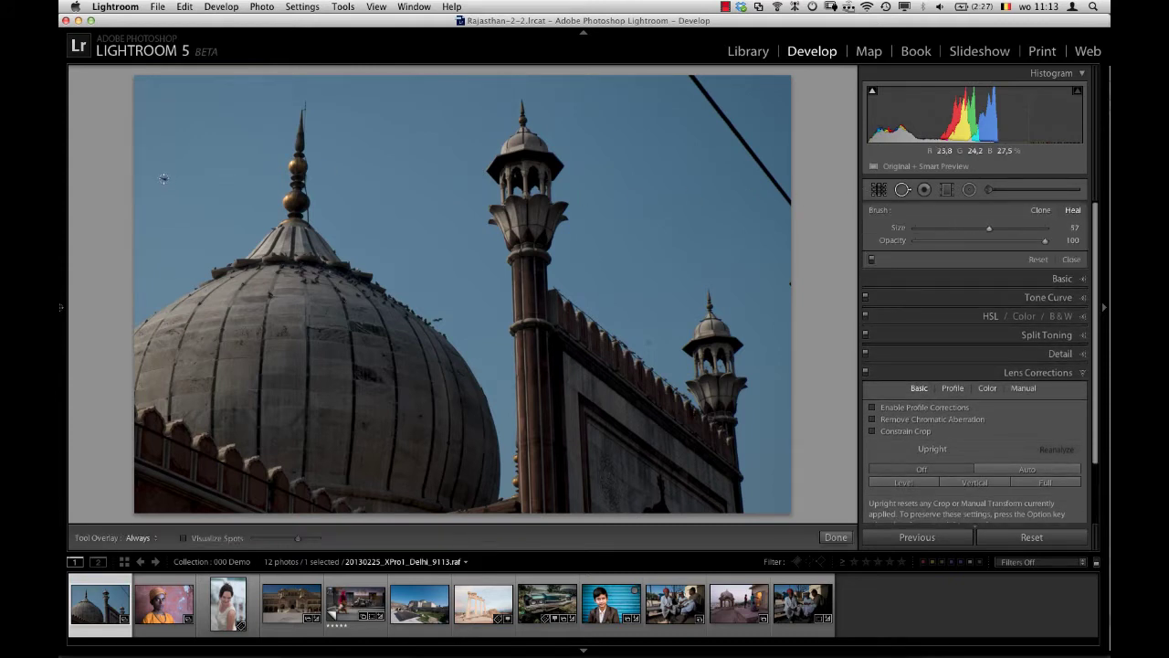
left_click(164, 178)
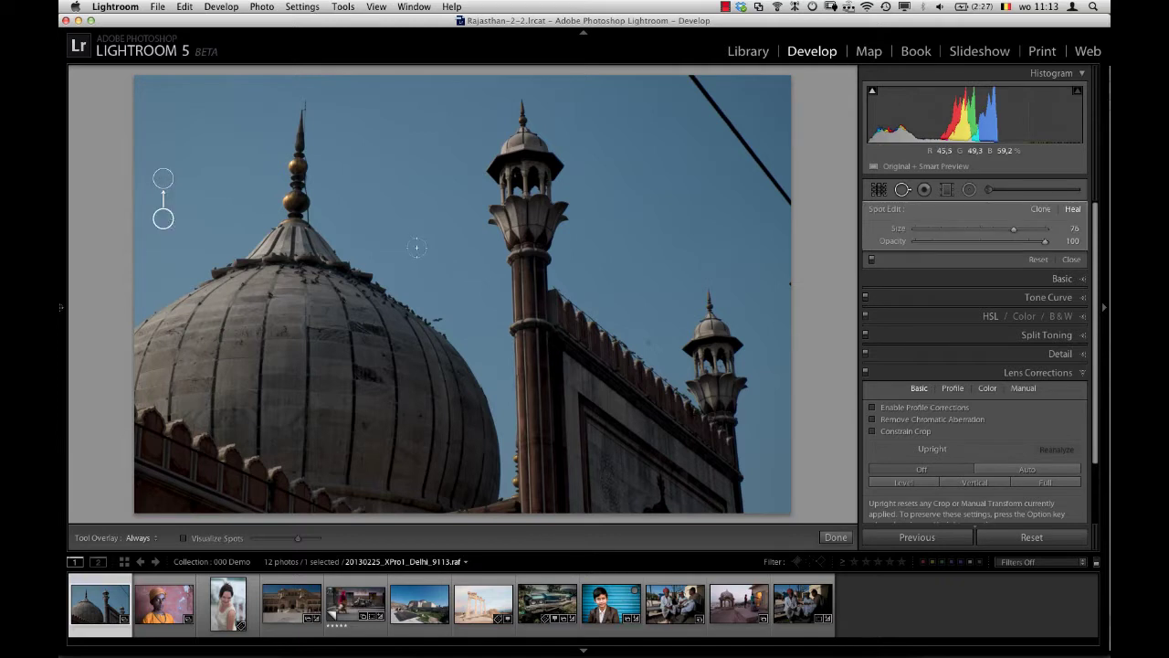
left_click(439, 316)
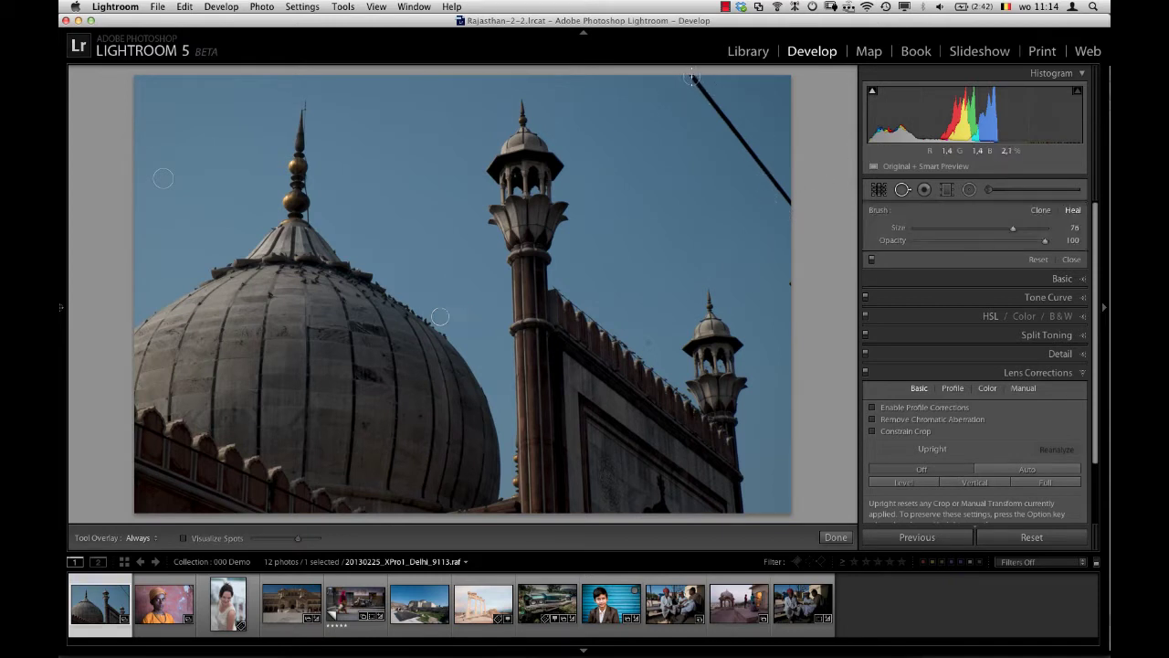
Brush out the power line in the upper-right sky, hide the overlay, and nudge the heal spot
left_click_drag(691, 78, 798, 211)
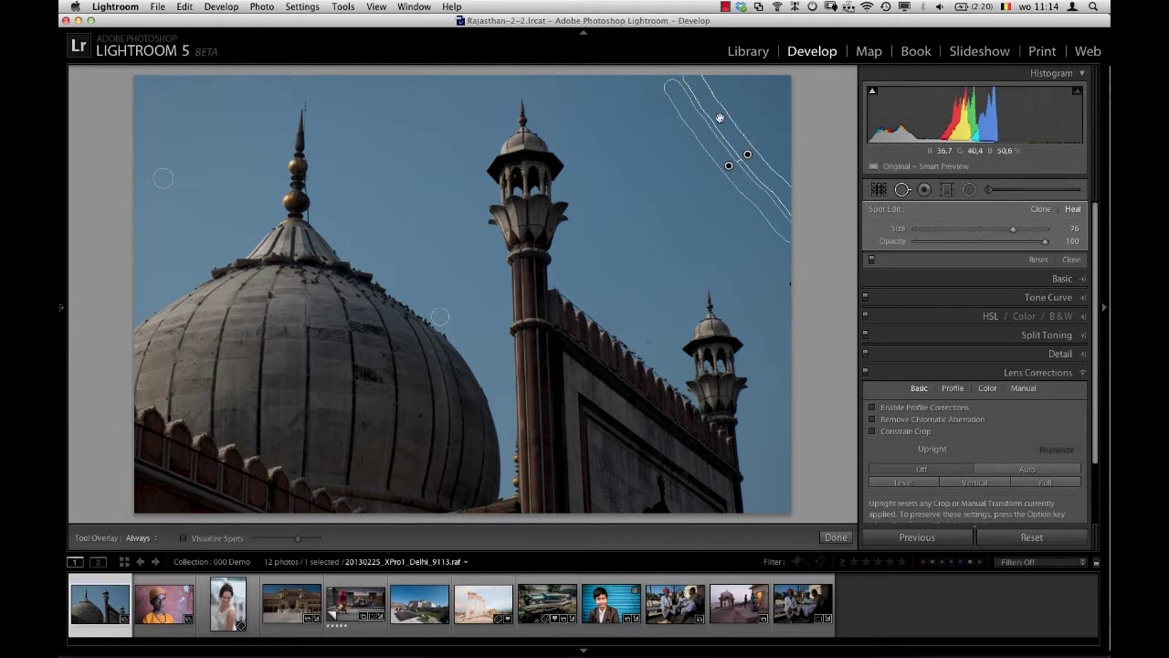
key("h")
key("h")
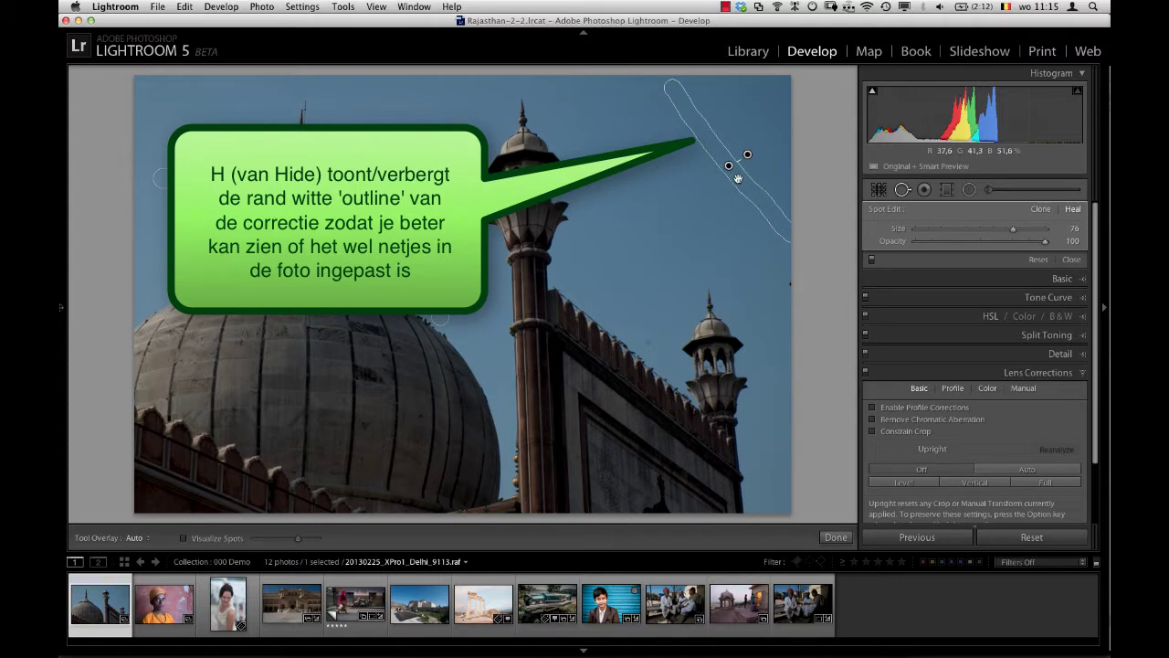
left_click_drag(721, 191, 715, 204)
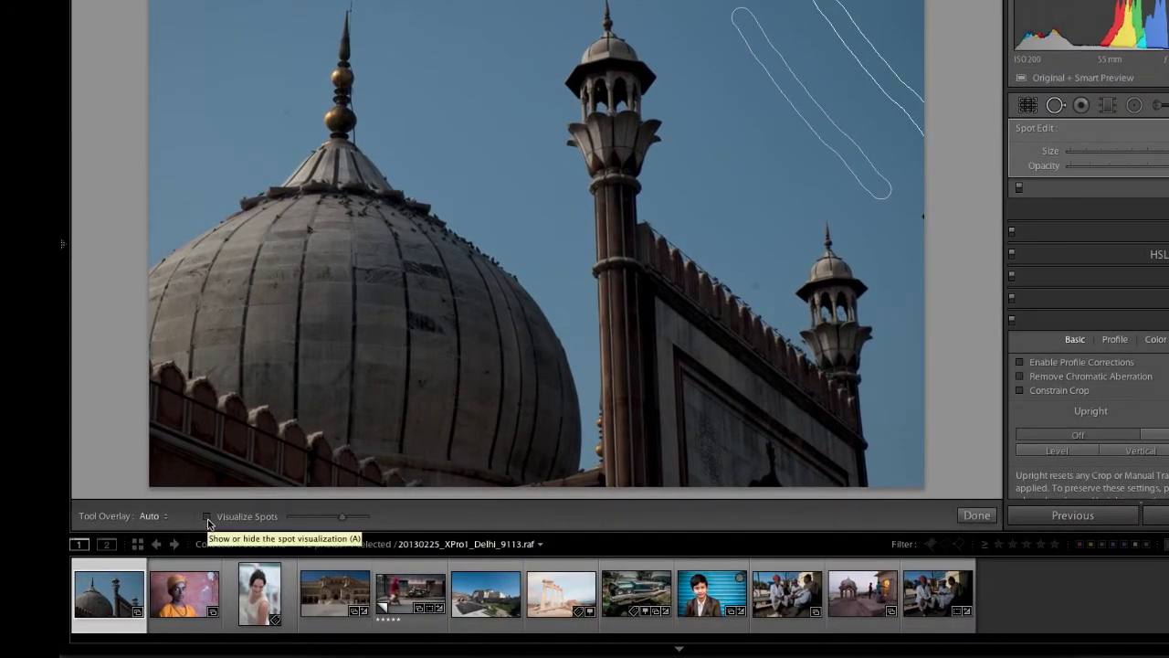
Use Visualize Spots to heal four revealed sky specks near the spire, dome and right tower
left_click(209, 517)
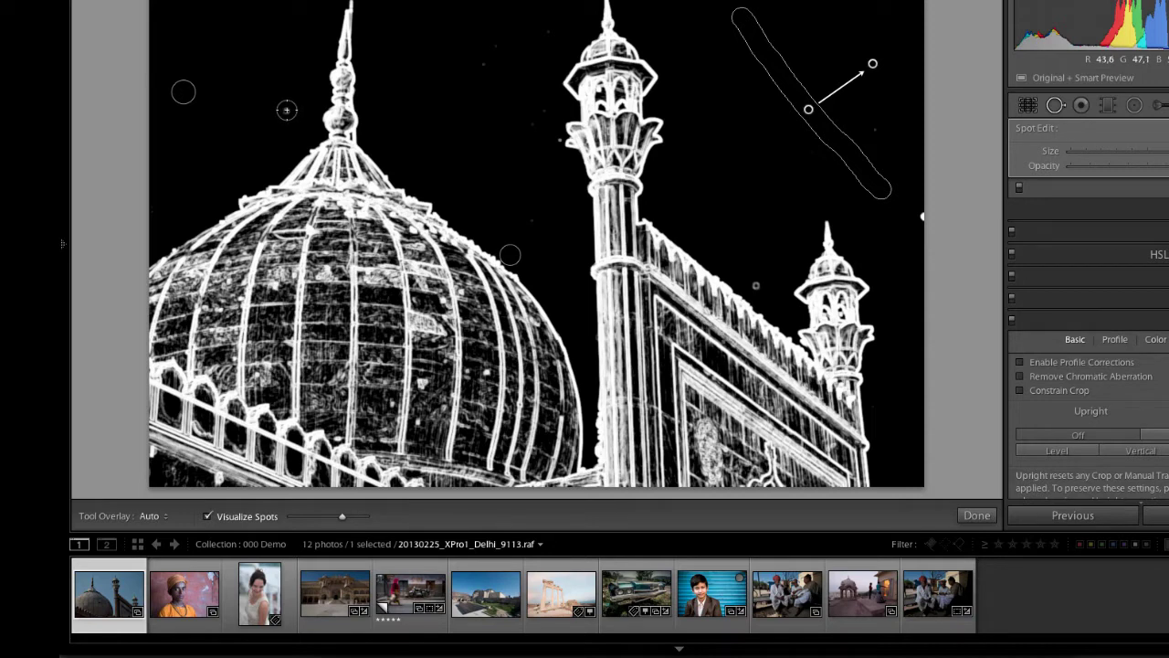
left_click(287, 109)
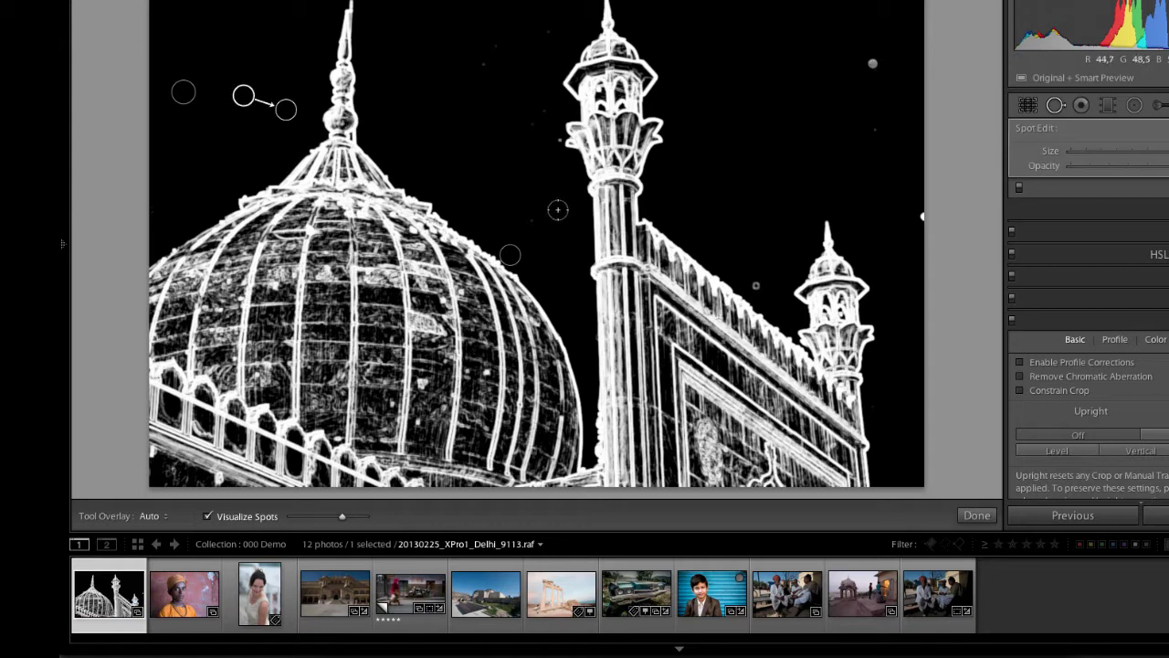
left_click(484, 62)
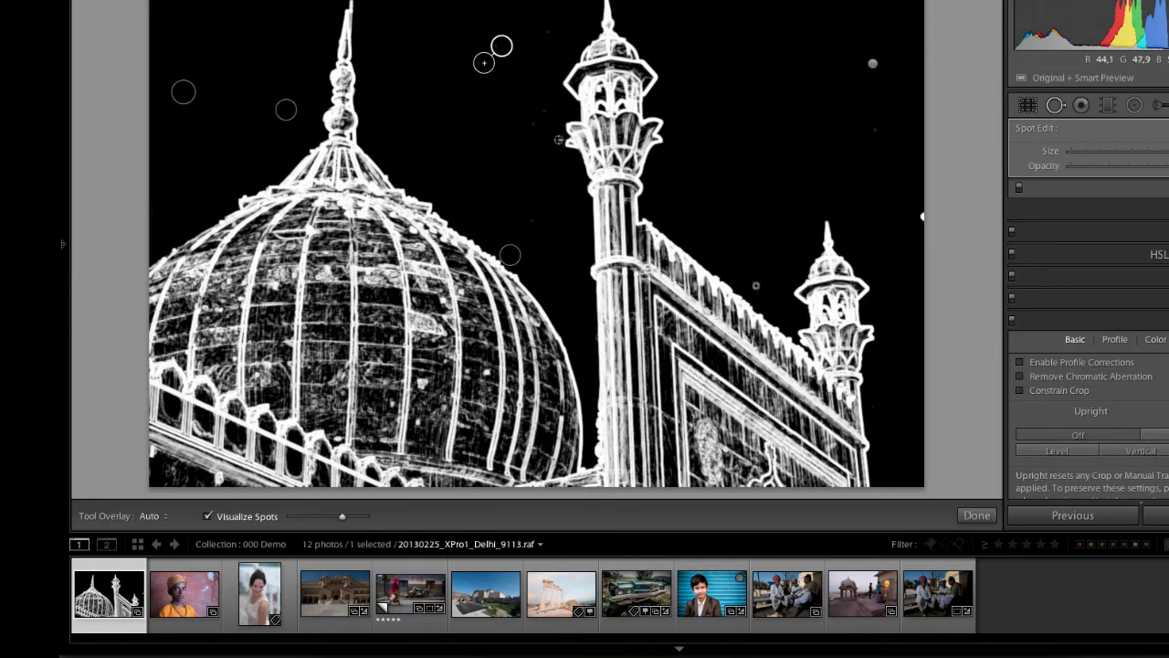
left_click(758, 283)
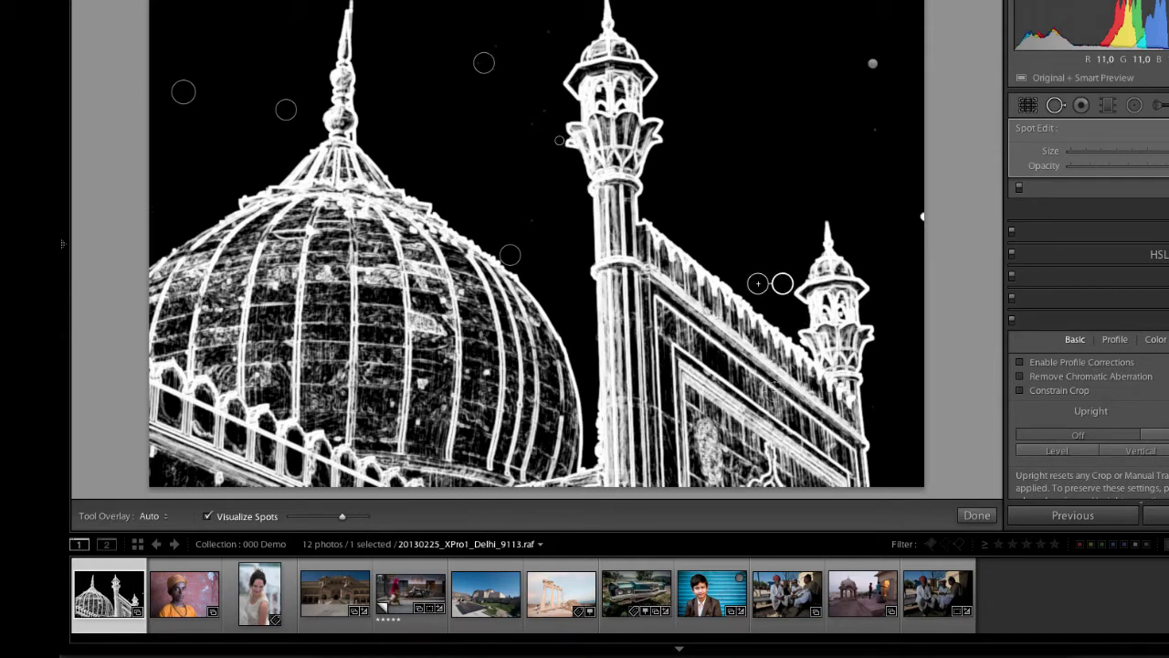
left_click(208, 516)
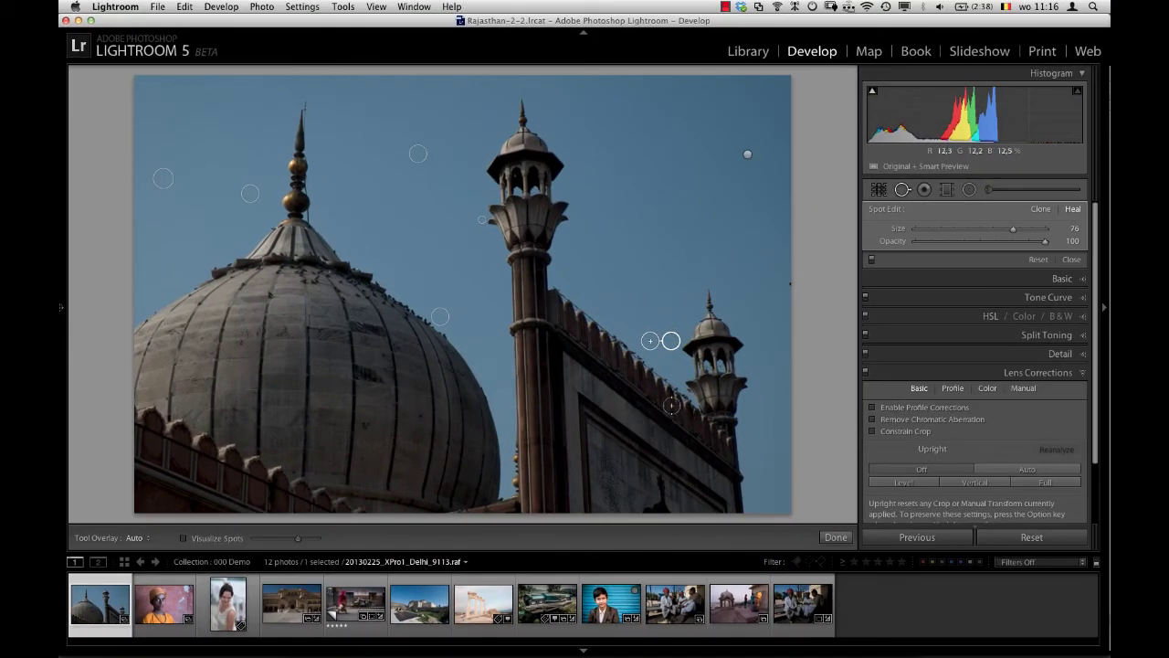
left_click(400, 264)
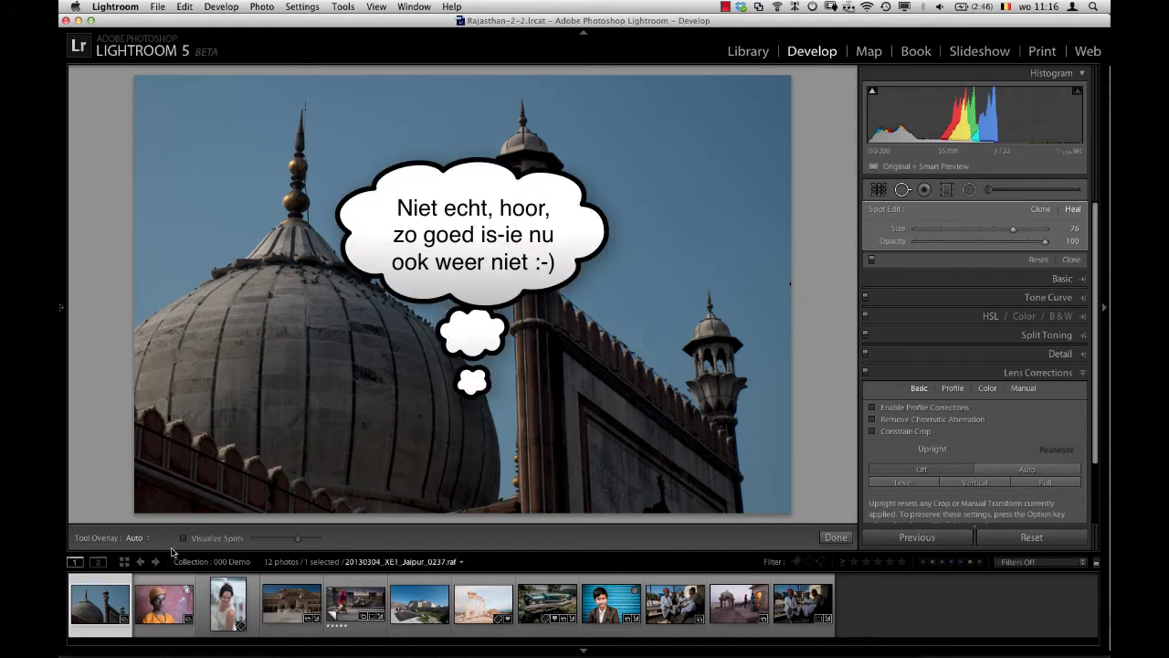
Open the turban boy's portrait and brush heal strokes over the white streak on the wall
left_click(181, 605)
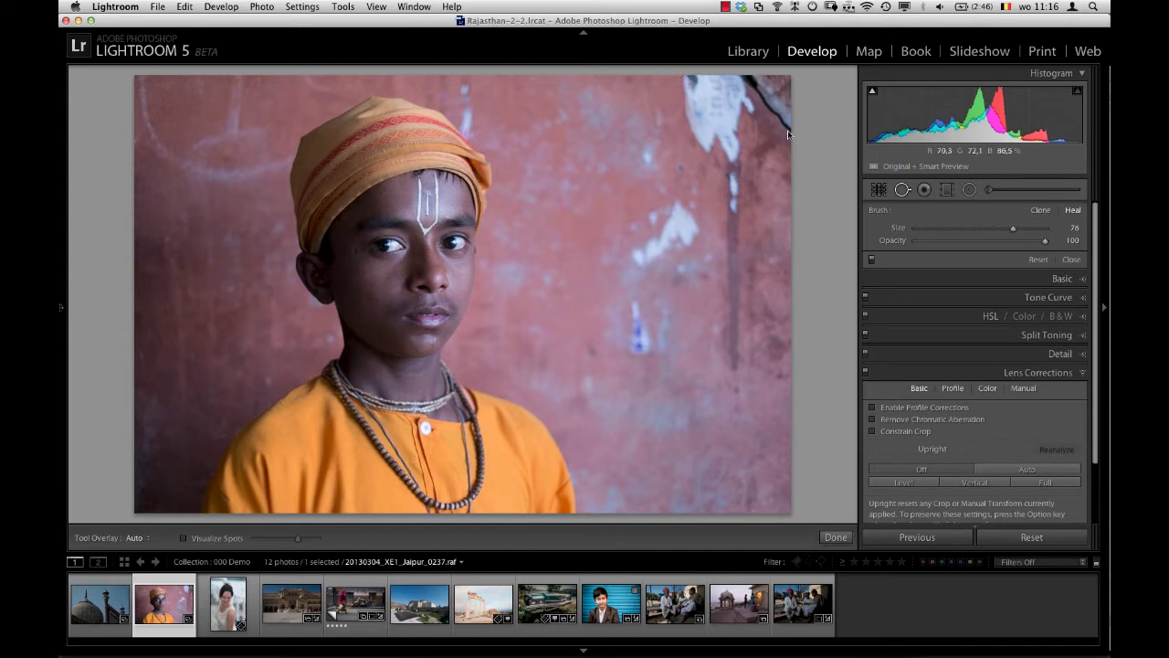
mouse_move(690, 82)
left_mouse_down()
mouse_move(726, 151)
mouse_move(694, 136)
mouse_move(763, 89)
mouse_move(731, 190)
mouse_move(735, 234)
left_mouse_up()
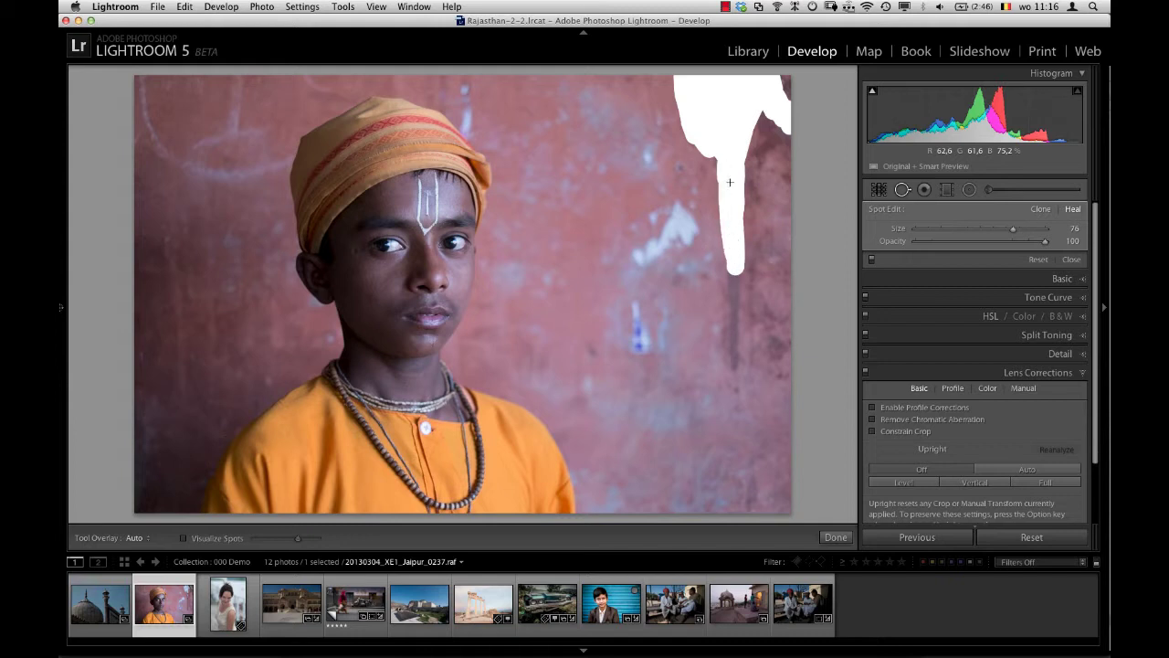
left_click_drag(735, 255, 735, 265)
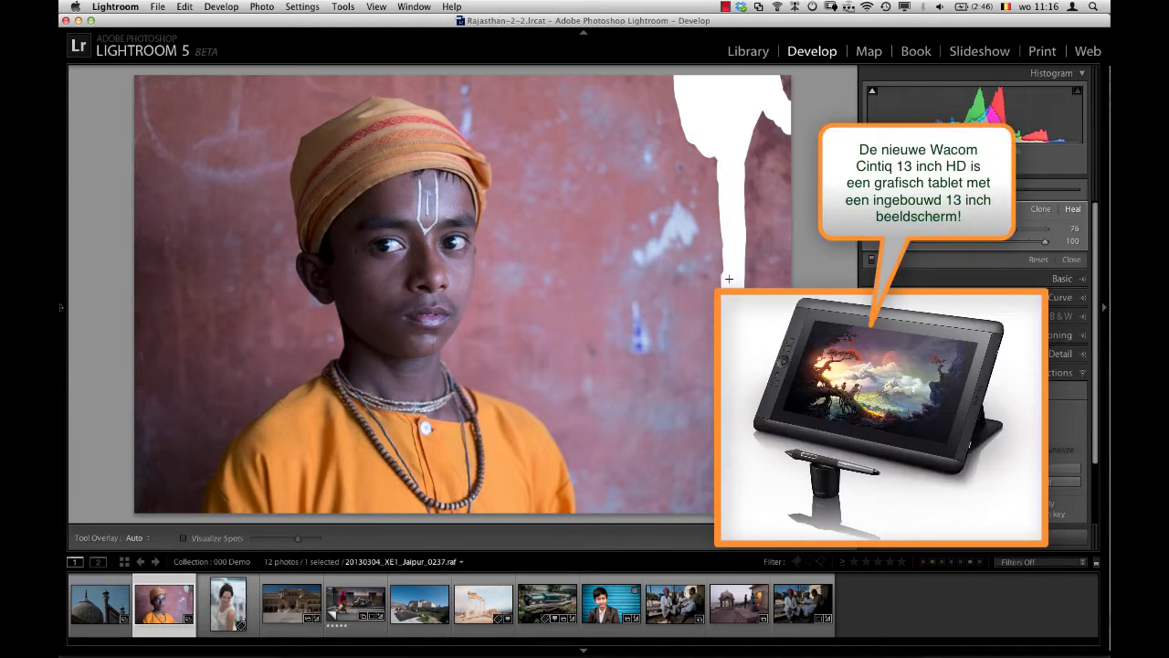
left_click_drag(729, 279, 722, 159)
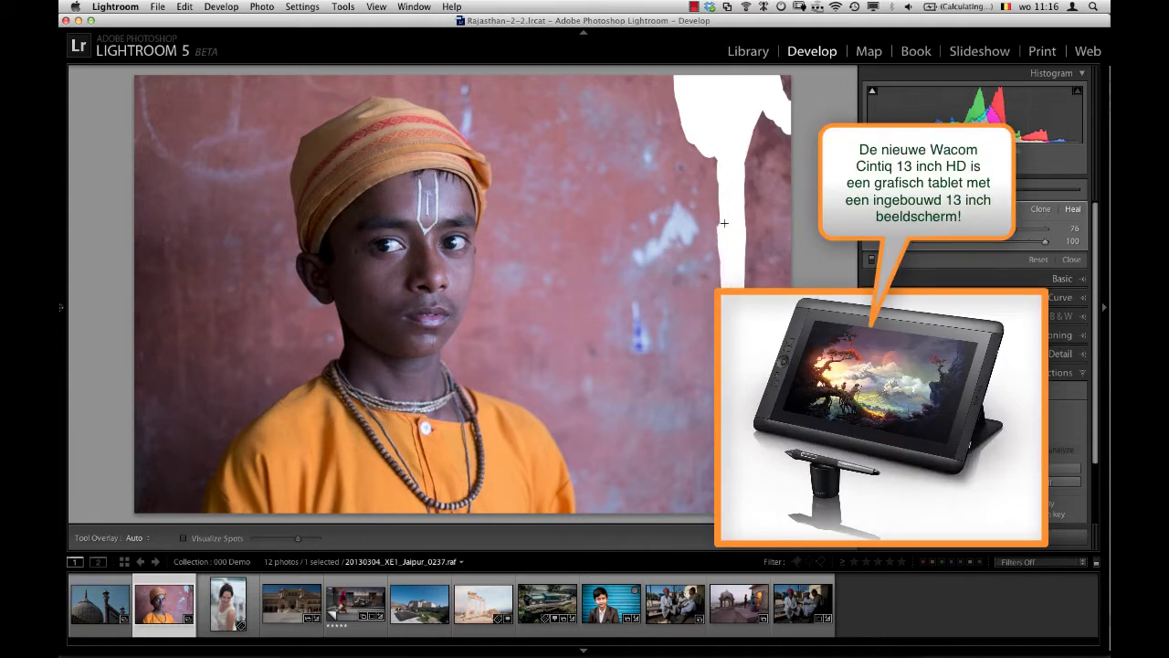
mouse_move(760, 92)
left_mouse_down()
mouse_move(791, 84)
mouse_move(767, 139)
mouse_move(767, 126)
mouse_move(687, 127)
left_mouse_up()
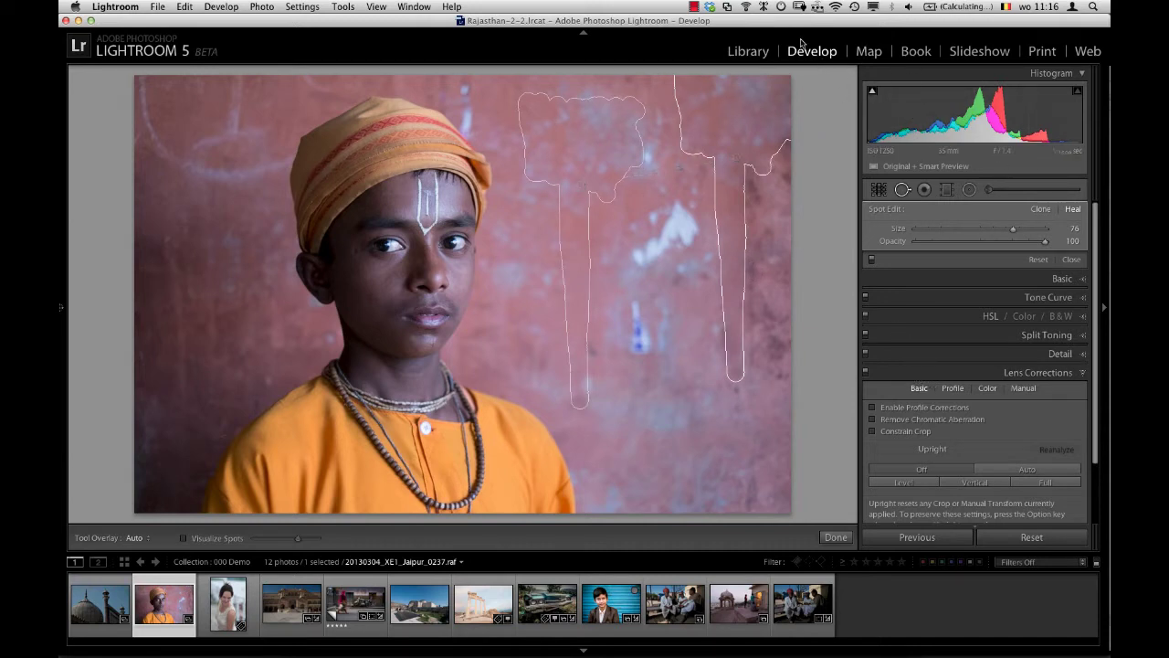
Switch the keyboard input source to U.S. from the menu bar
left_click(1006, 8)
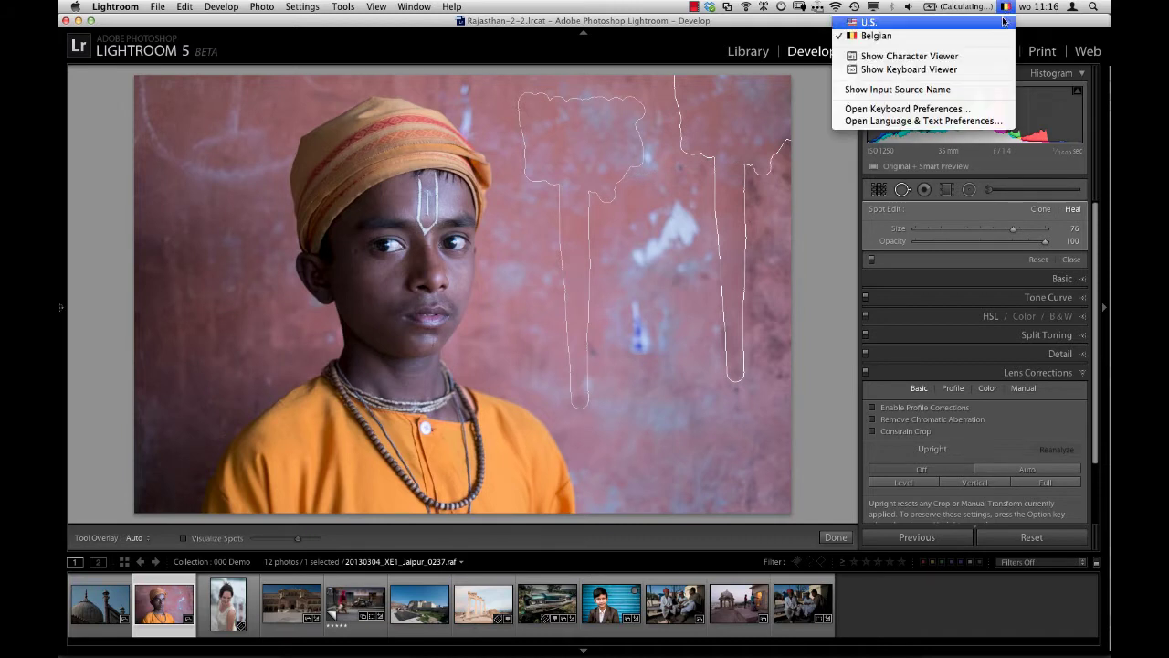
left_click(876, 35)
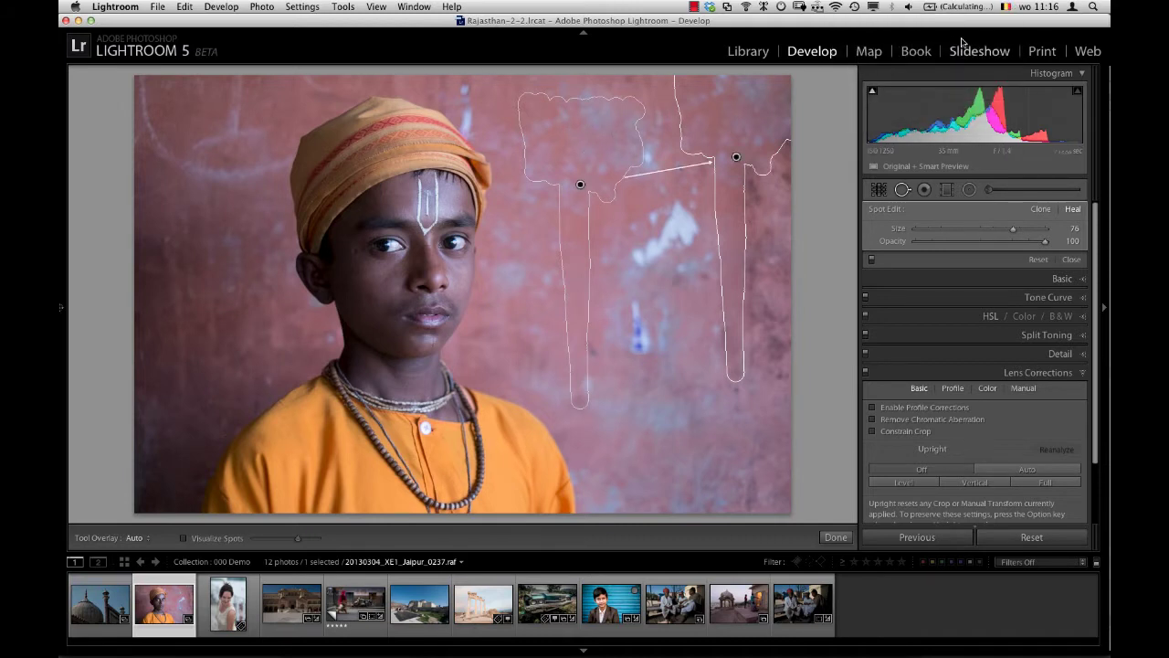
left_click(1006, 7)
left_click(1006, 23)
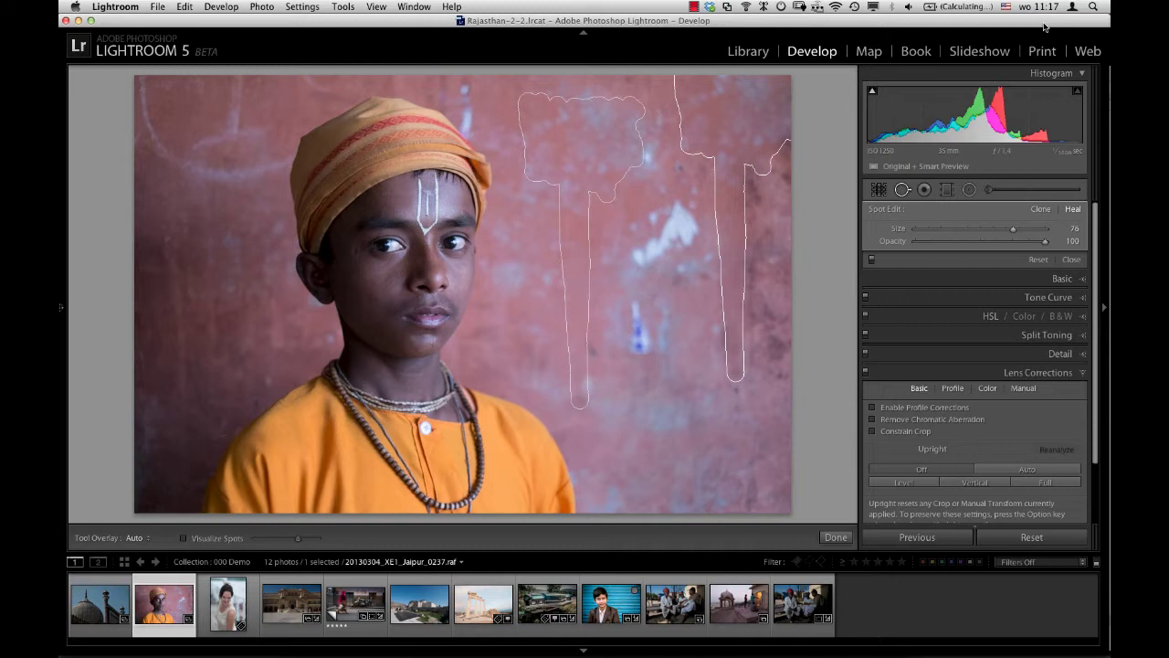
Cycle the wall repair to a new sample area three times with /
key("slash")
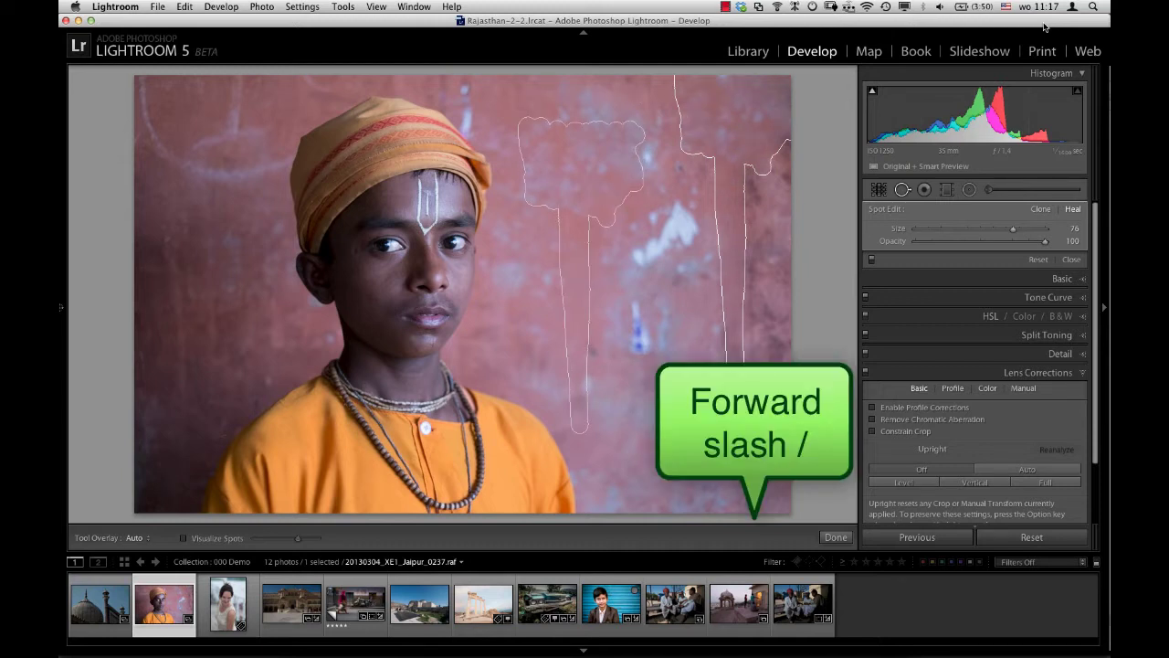
key("slash")
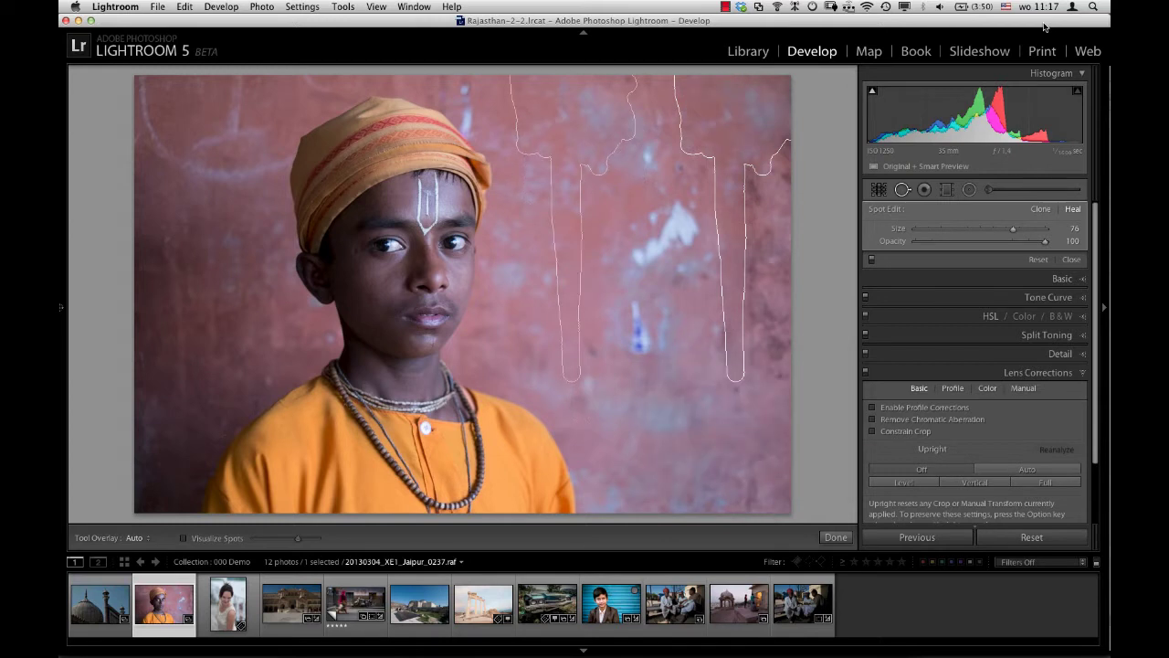
key("slash")
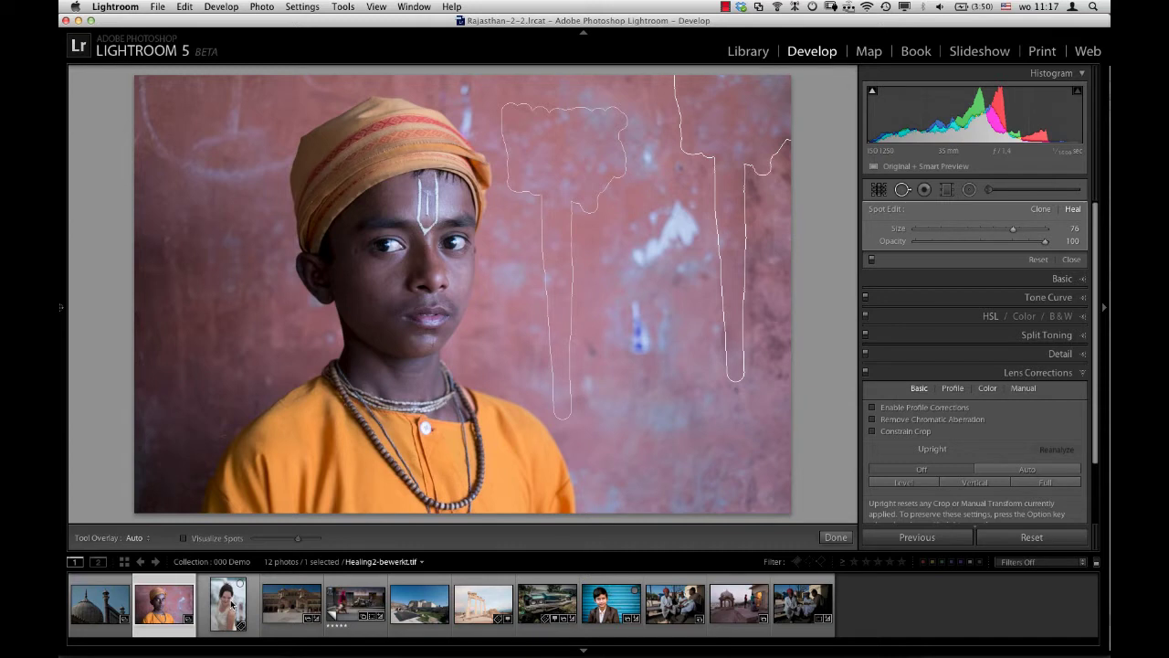
Open the woman's portrait, zoom in on her face, and shrink the heal brush to 28
left_click(232, 603)
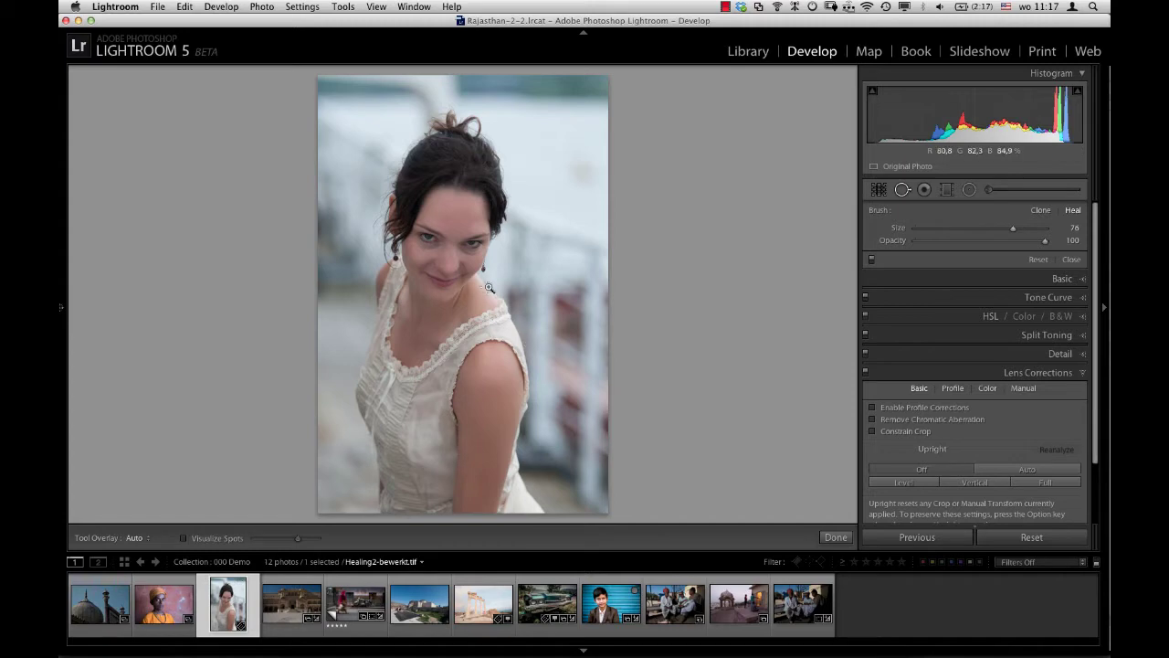
left_click(475, 260)
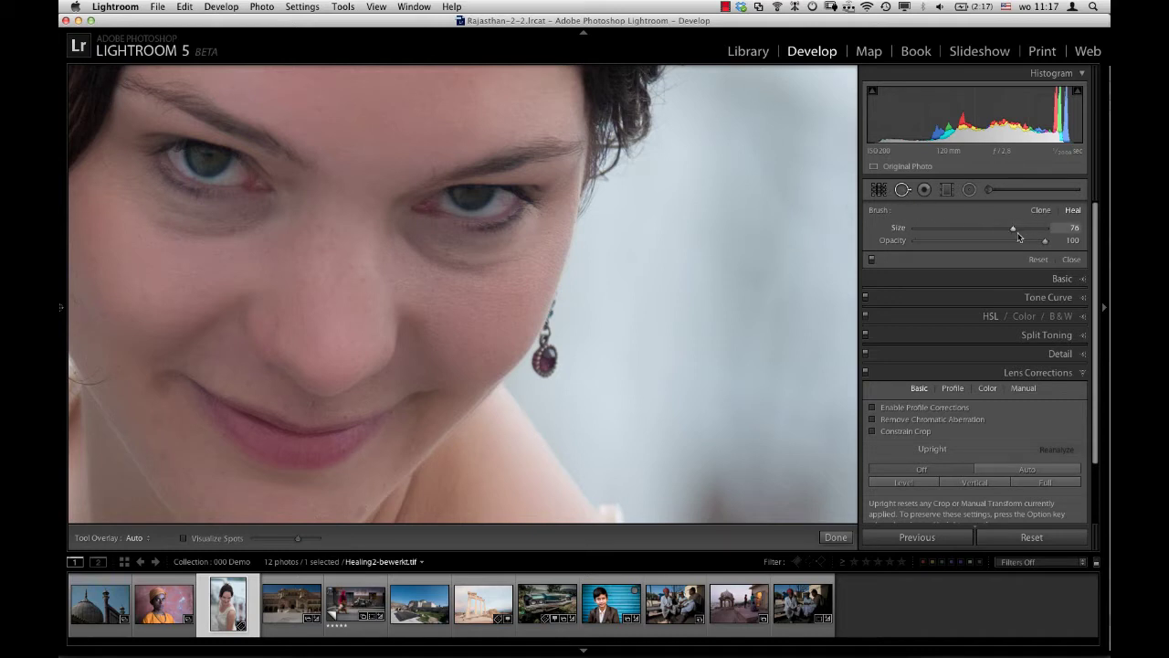
left_click_drag(997, 228, 964, 228)
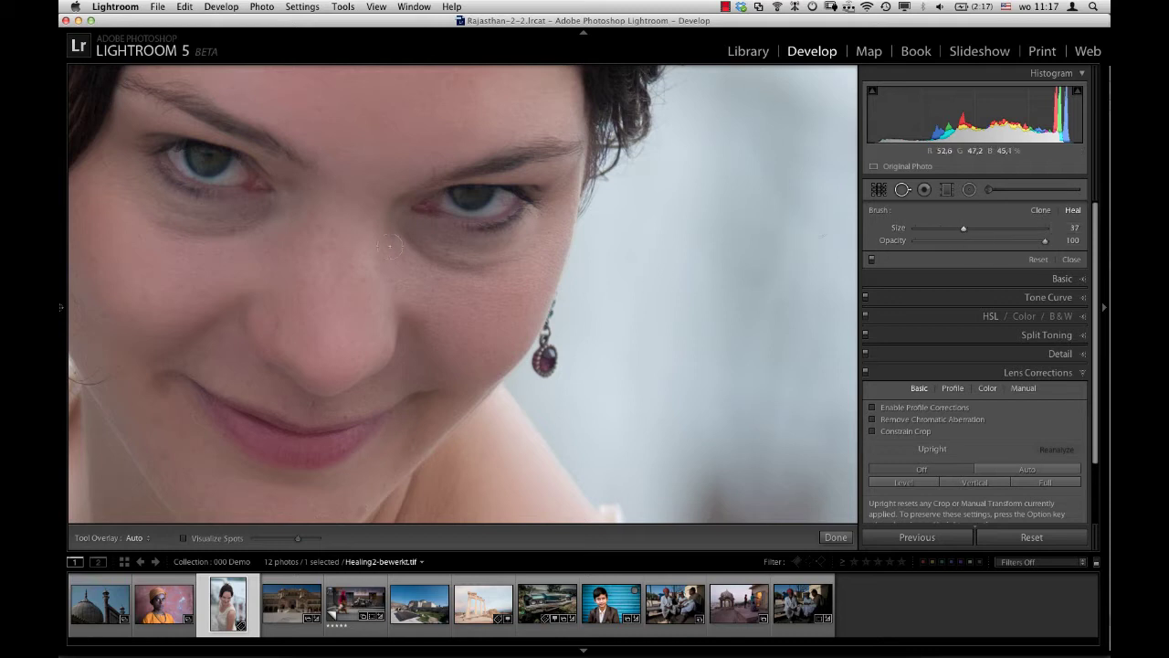
left_click_drag(964, 228, 957, 228)
left_click_drag(957, 228, 943, 232)
Heal the under-eye shadow, sampling from the cheek, at 73 opacity
left_click_drag(408, 239, 528, 259)
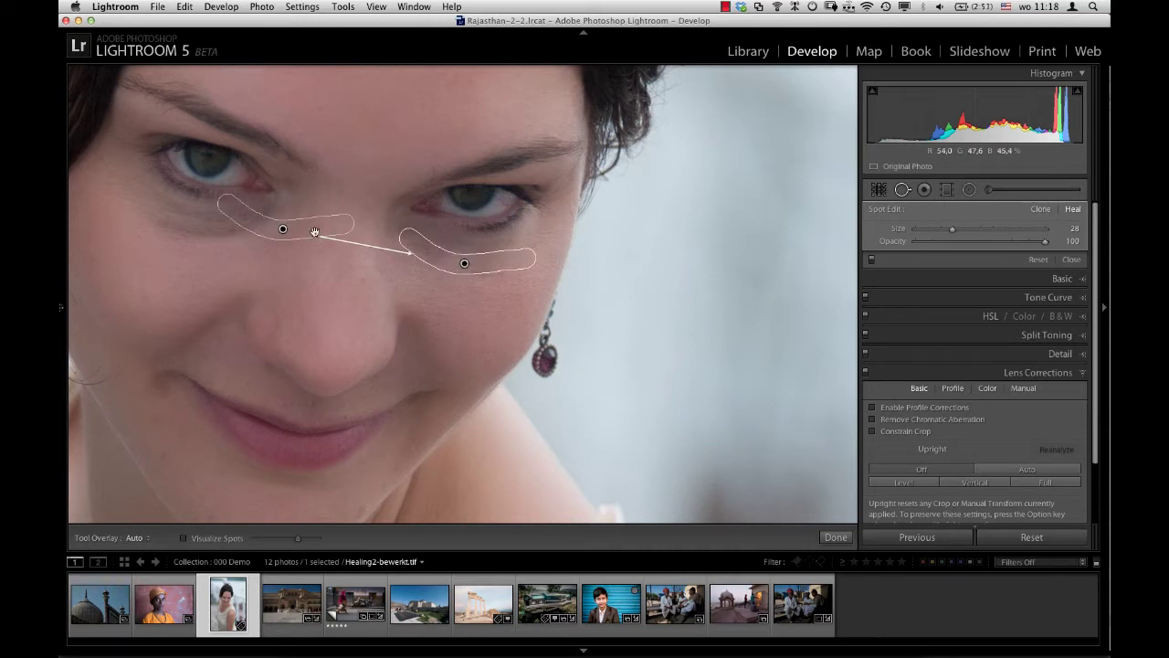
left_click_drag(314, 229, 495, 315)
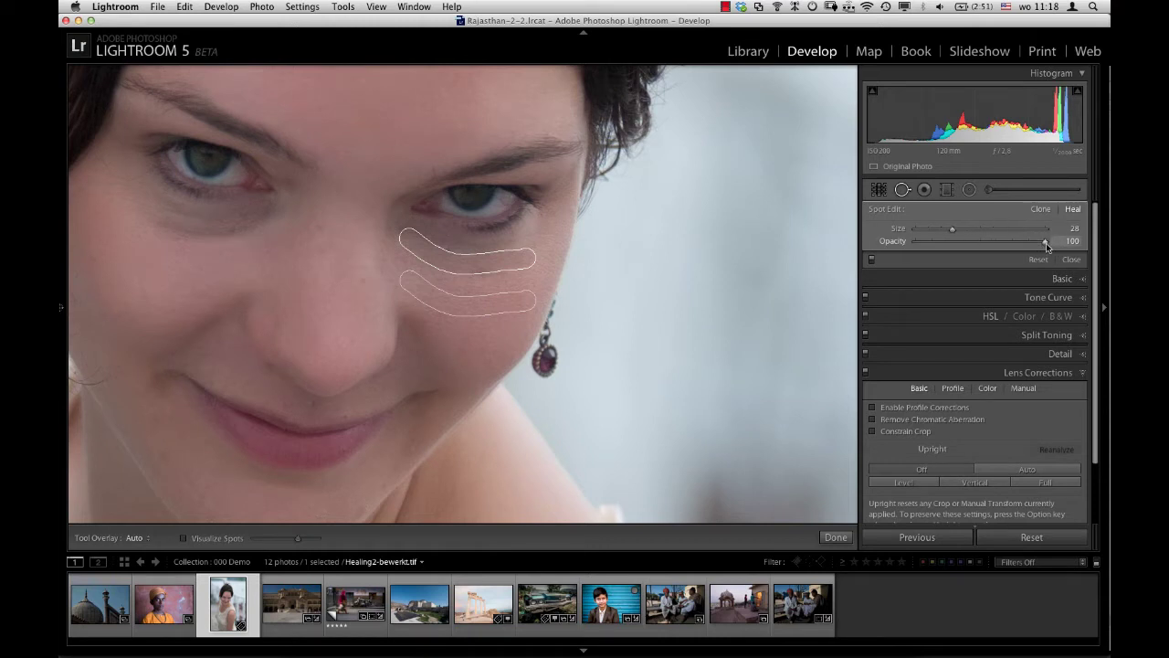
left_click_drag(1047, 242, 975, 241)
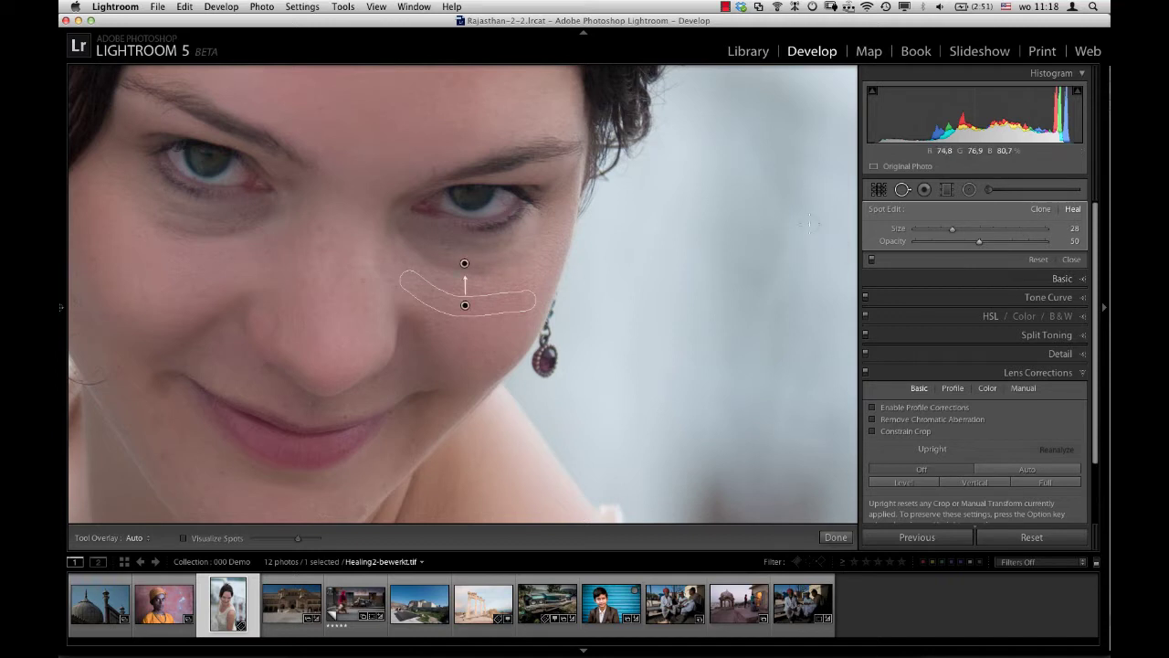
Heal two spots on the forehead and hide the spot edit overlay
left_click_drag(428, 118, 464, 358)
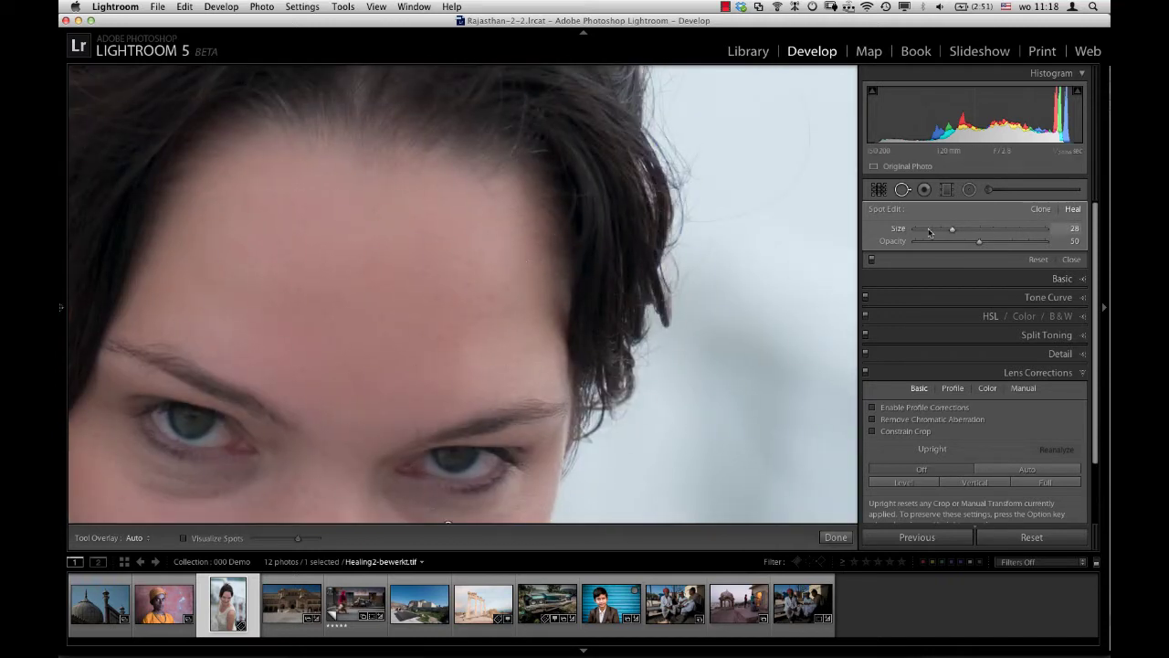
scroll(502, 283, "down", 10)
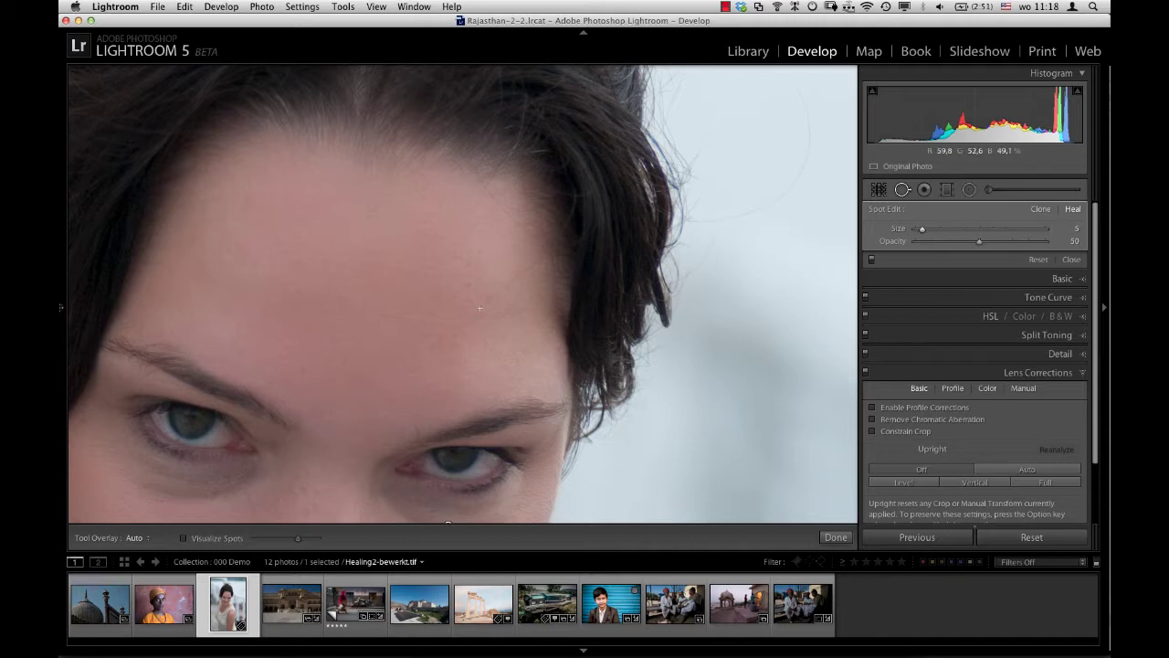
left_click_drag(479, 308, 521, 274)
mouse_move(696, 222)
left_mouse_down()
mouse_move(803, 166)
mouse_move(794, 77)
left_mouse_up()
key("h")
Open the Jaipur palace photo, fit it to the window, and show the Manual lens transform controls
left_click(294, 606)
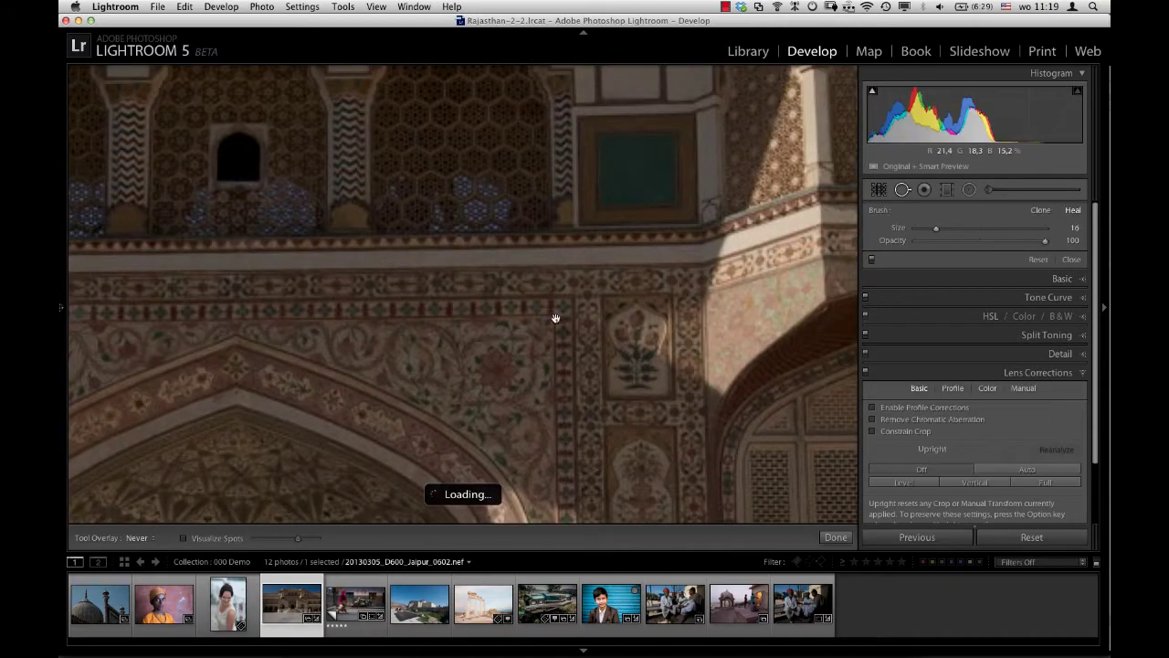
key("z")
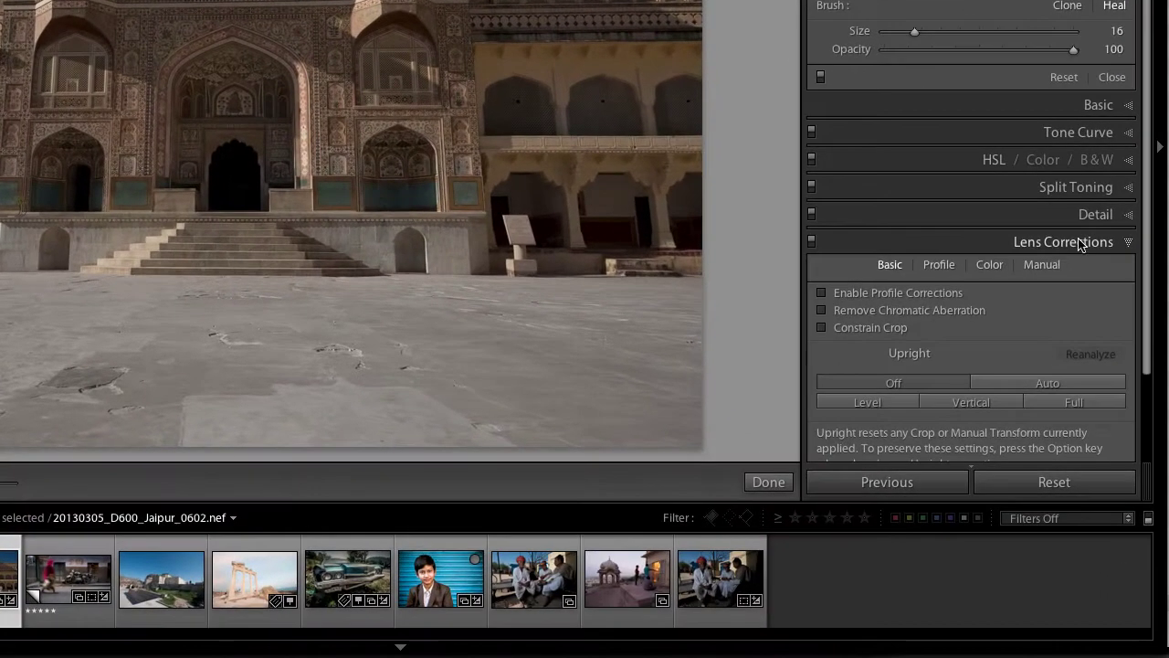
left_click_drag(1149, 238, 1150, 256)
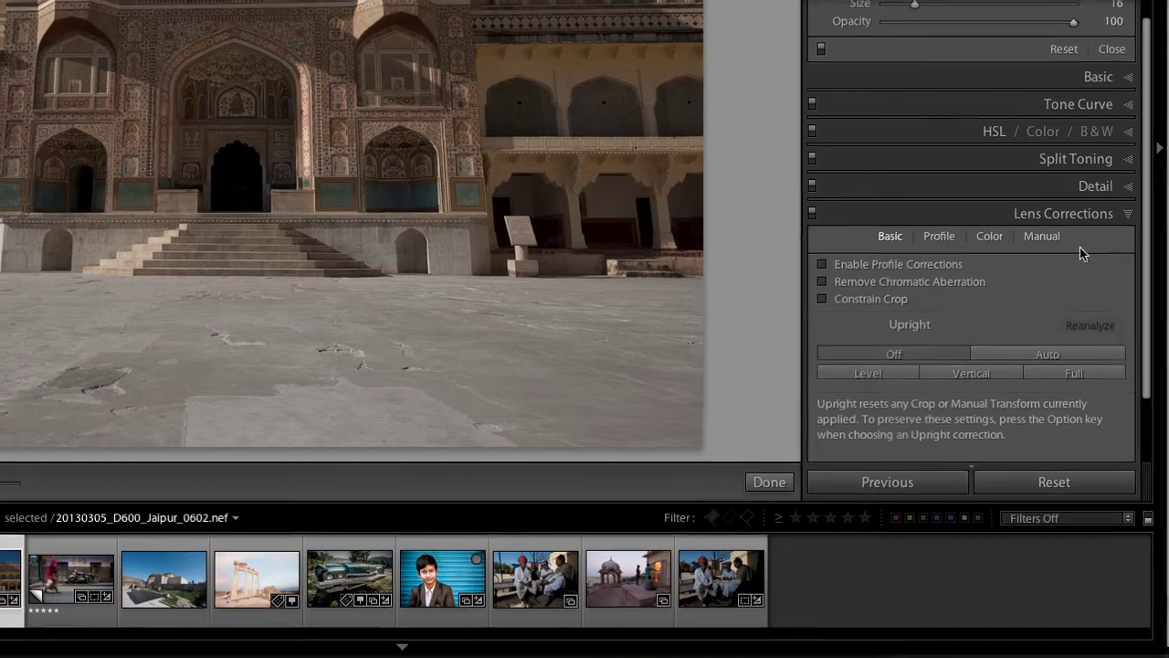
left_click(1041, 235)
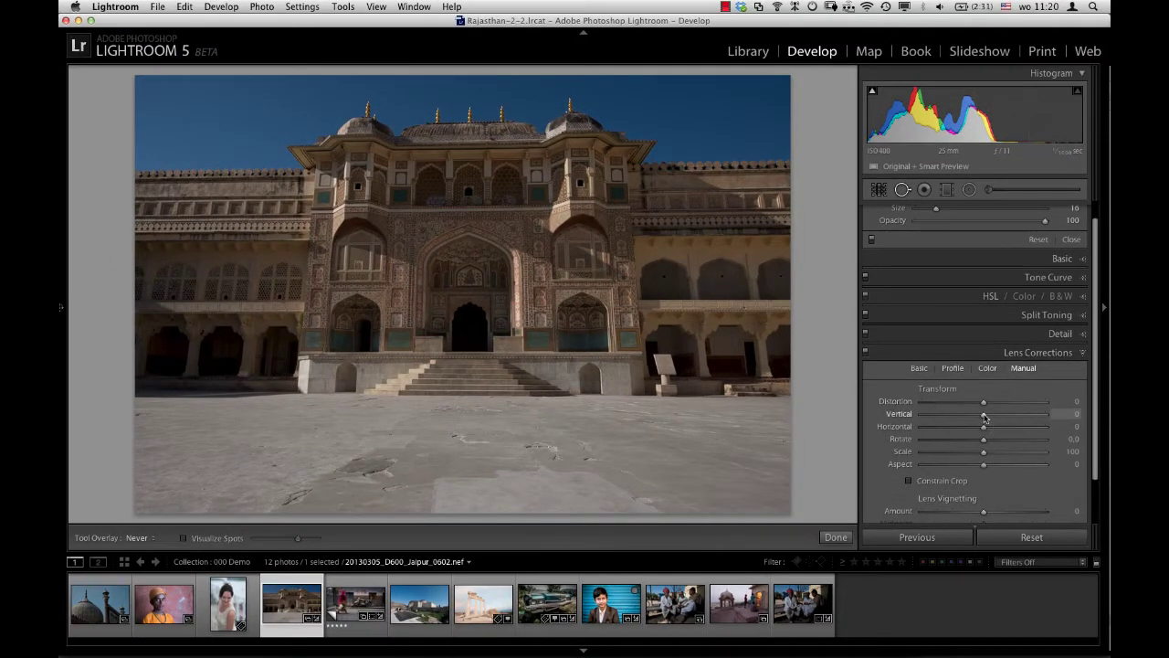
Test the Vertical perspective slider, then reset it to 0 and return to Basic lens options
left_click_drag(983, 414, 970, 416)
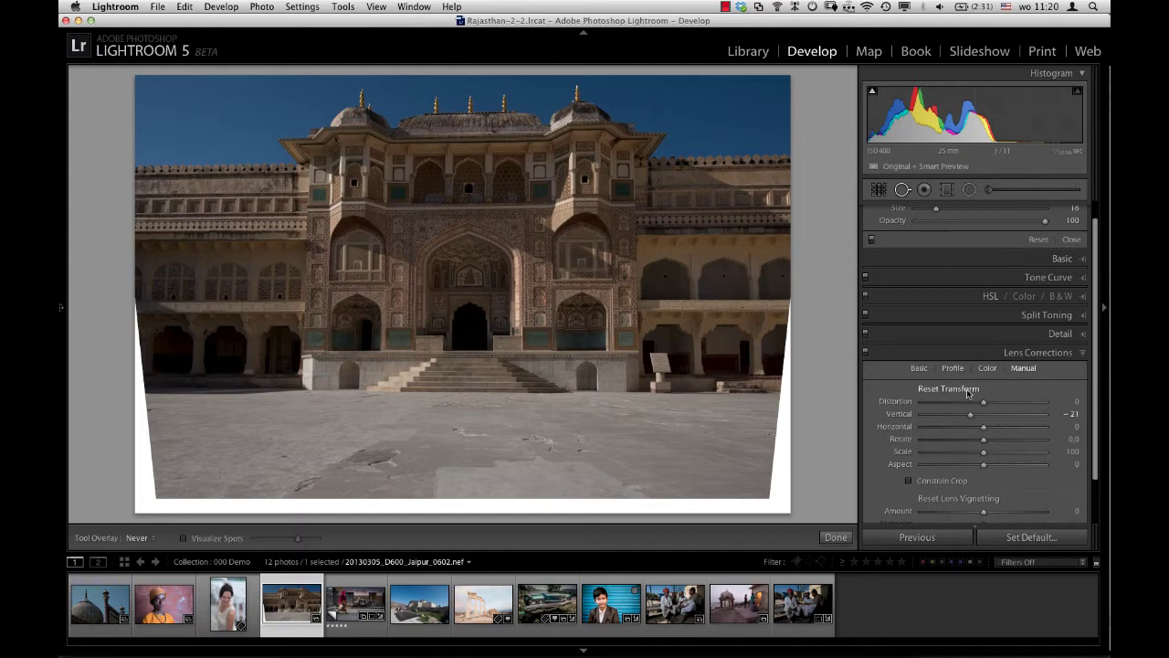
double_click(982, 392)
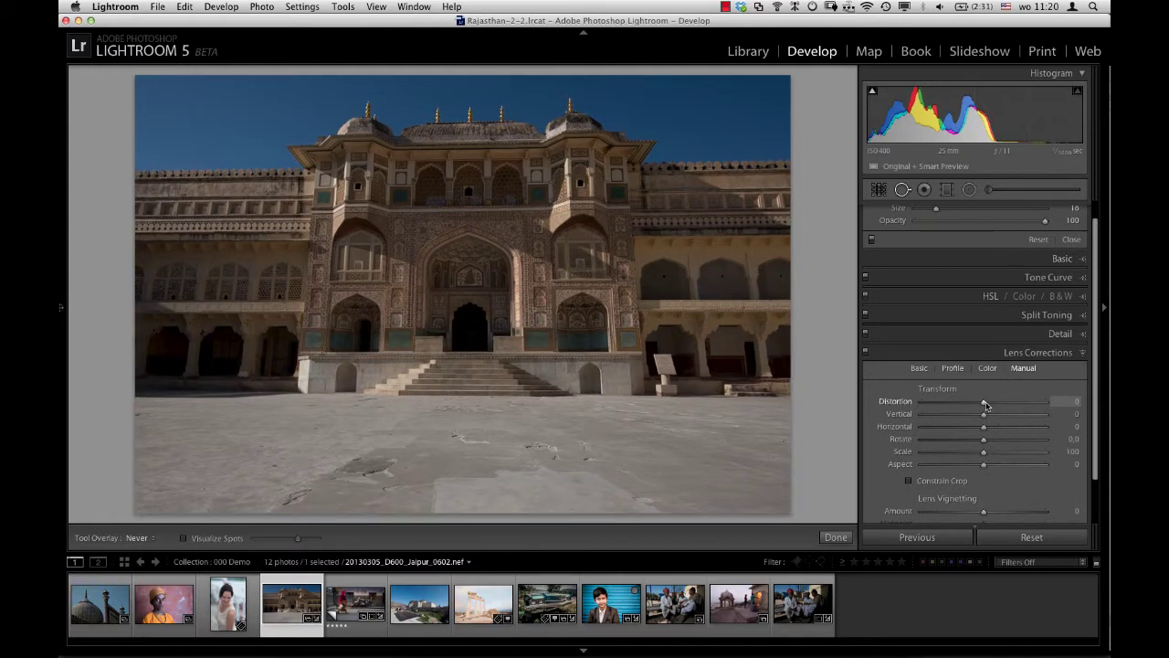
left_click(919, 368)
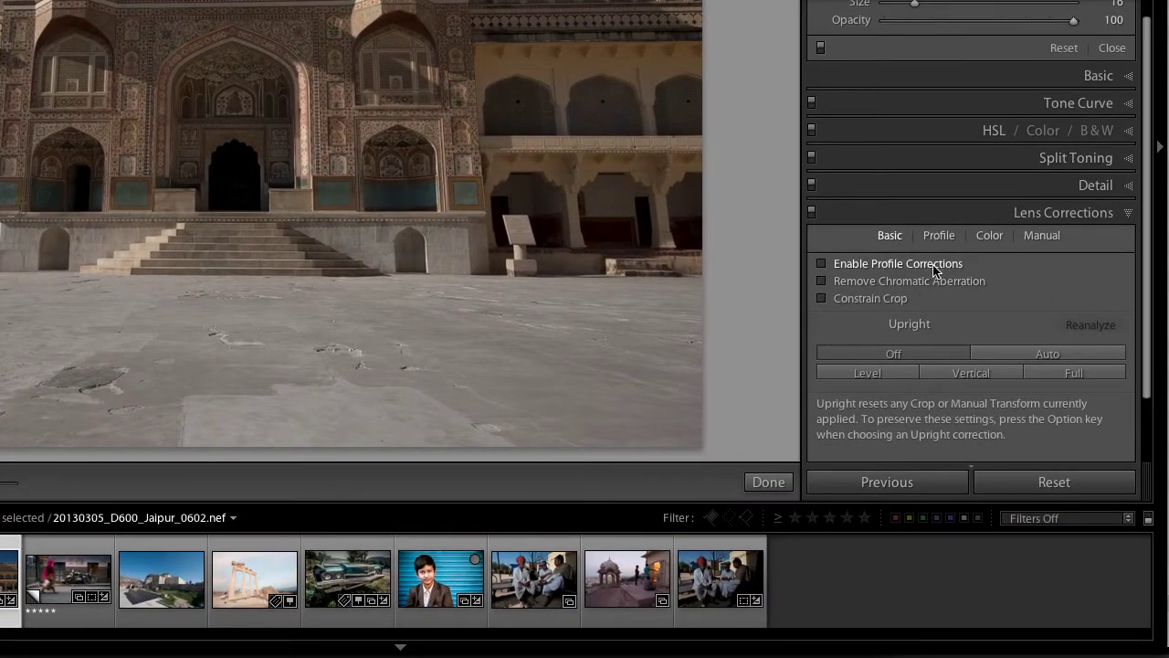
Straighten the palace with profile corrections and Upright Auto, then open Upright2.nef
left_click(822, 264)
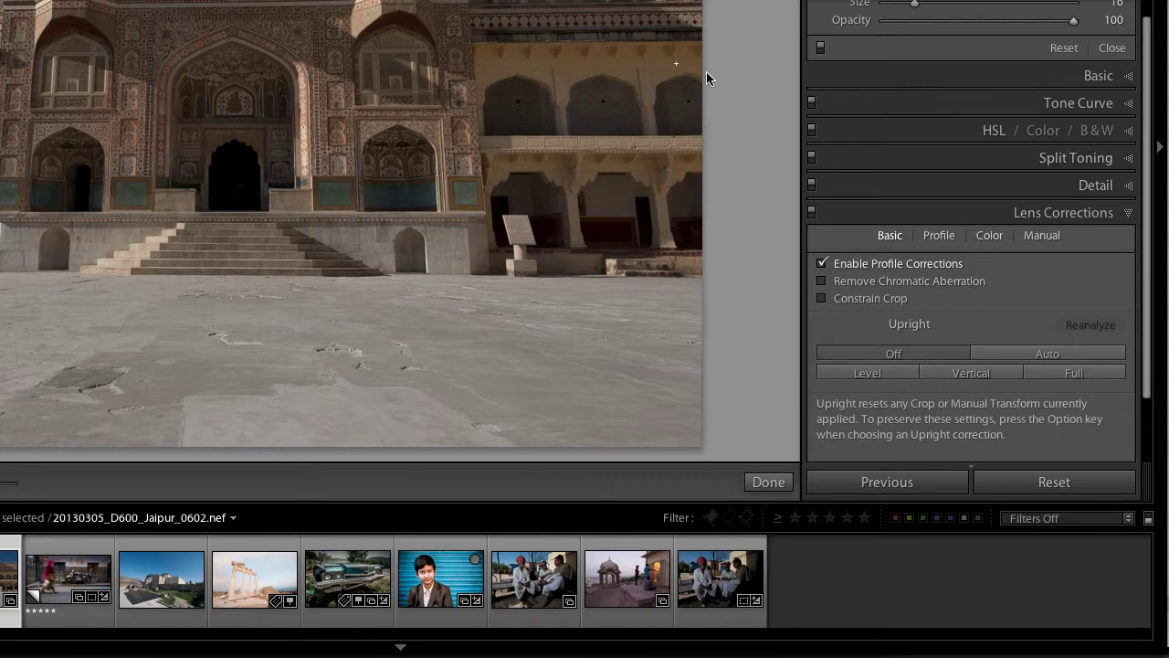
left_click(1048, 354)
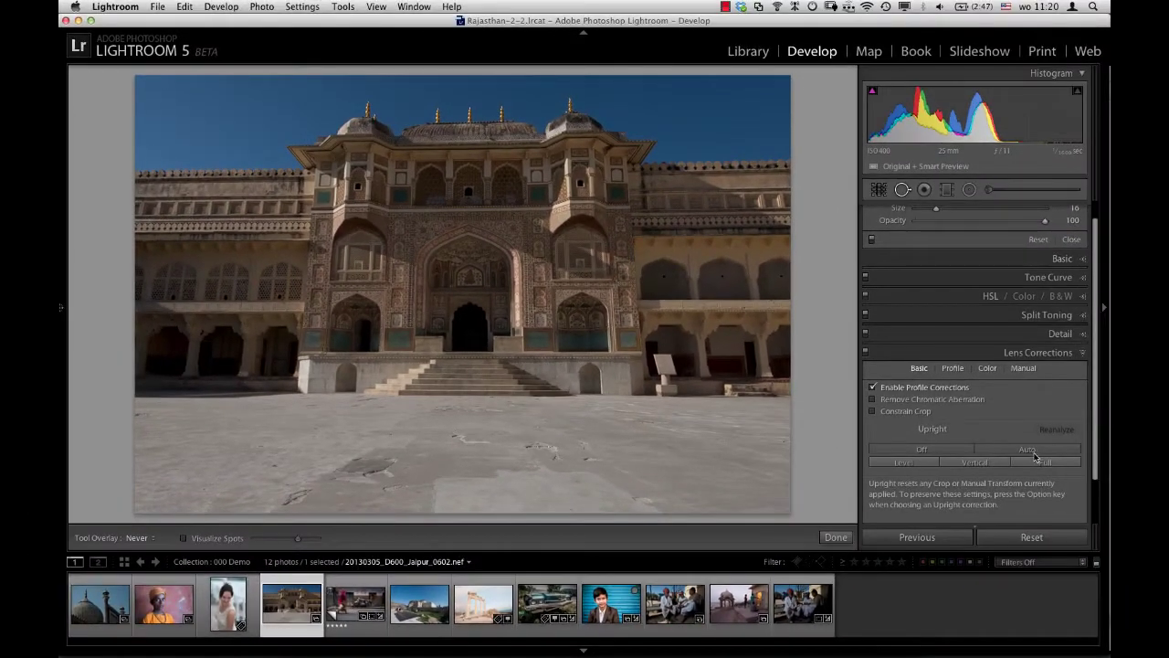
left_click(1034, 451)
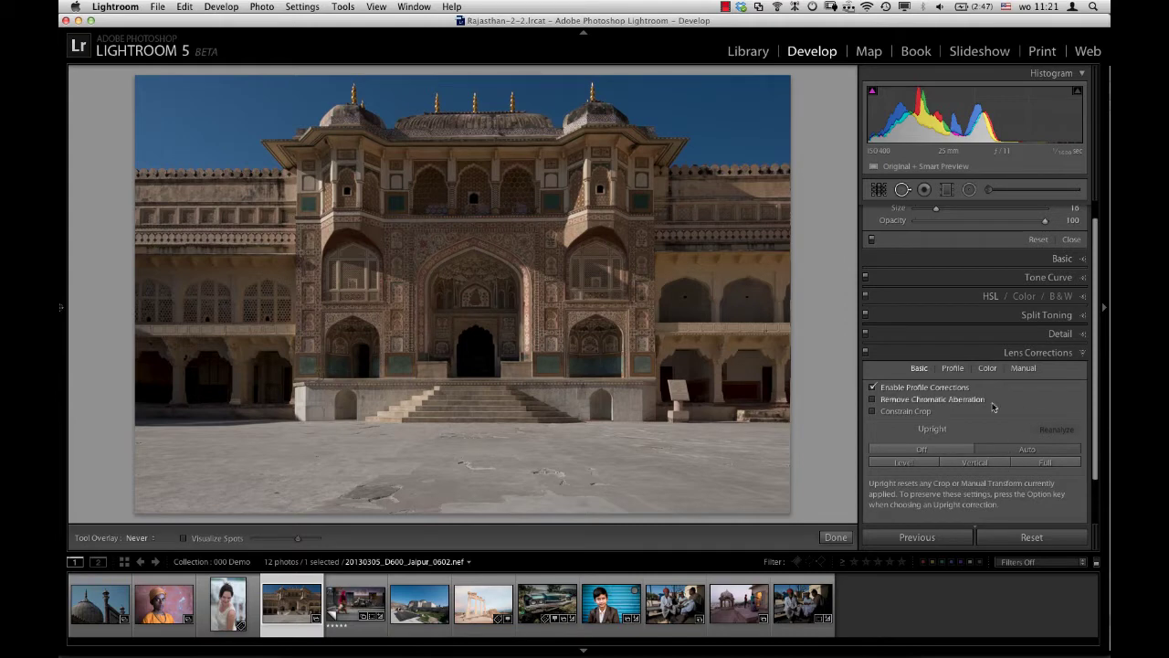
left_click(352, 602)
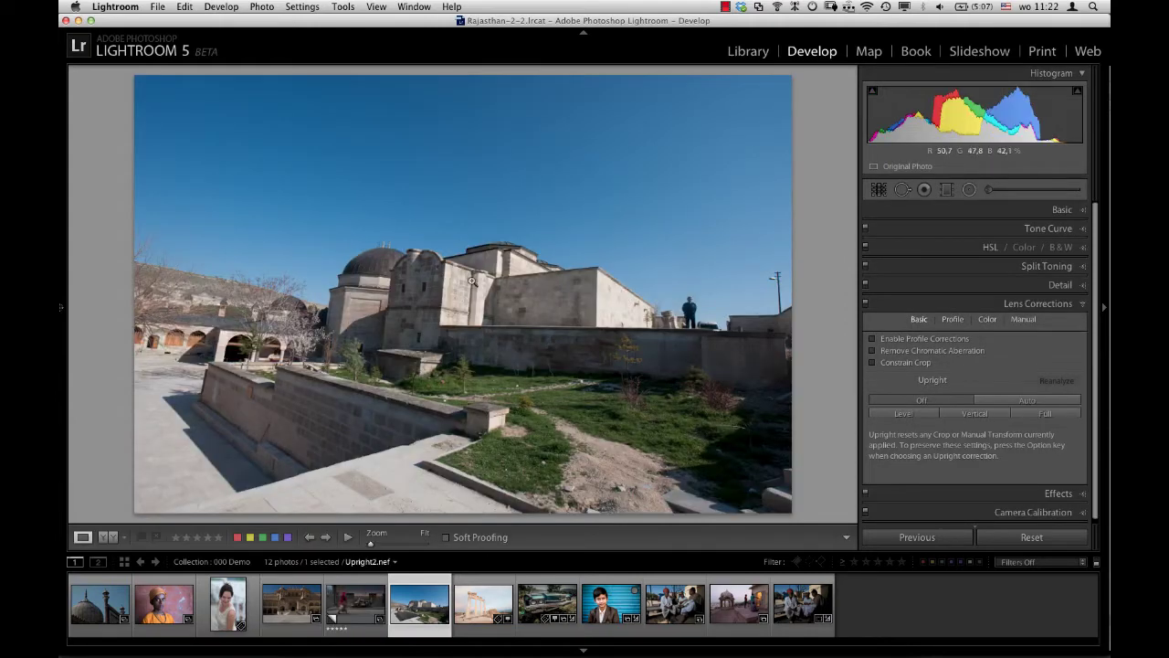
Apply lens profile corrections, Upright Full and Vertical +2 to the domed building
left_click(872, 338)
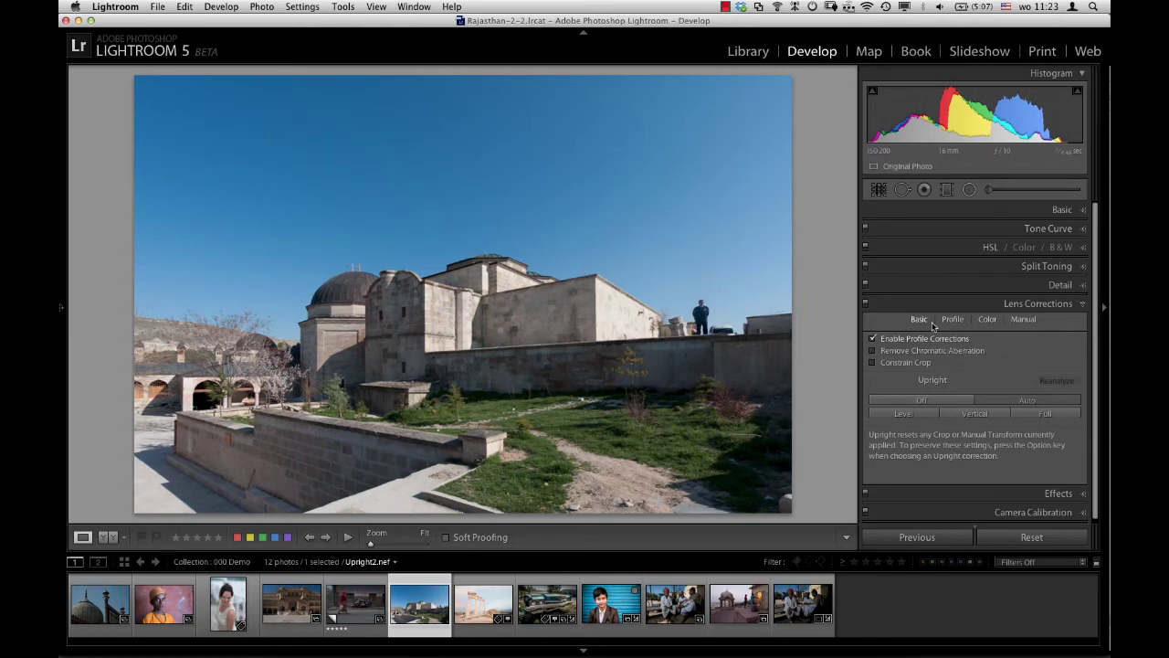
left_click(1046, 414)
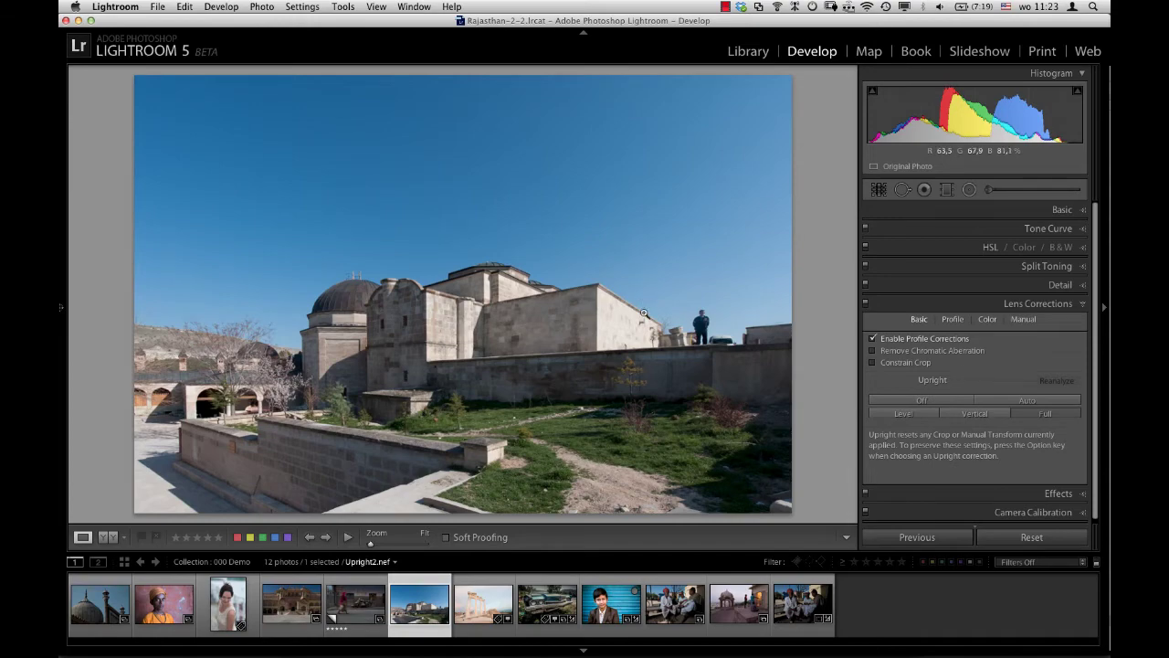
left_click(1024, 320)
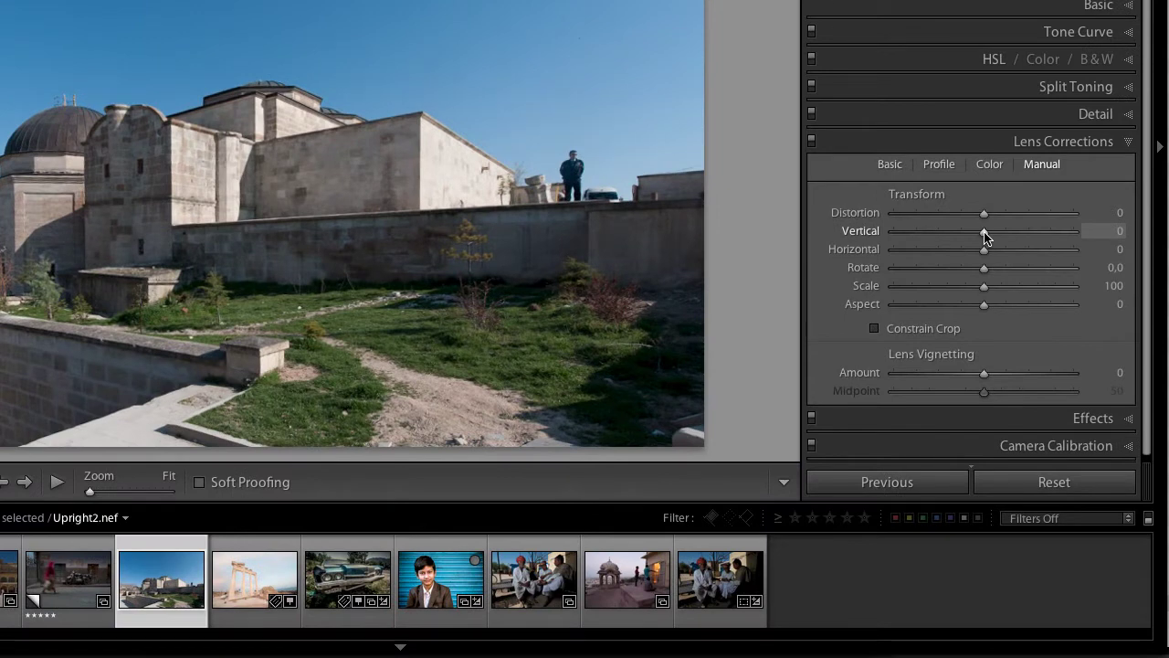
left_click_drag(985, 236, 987, 235)
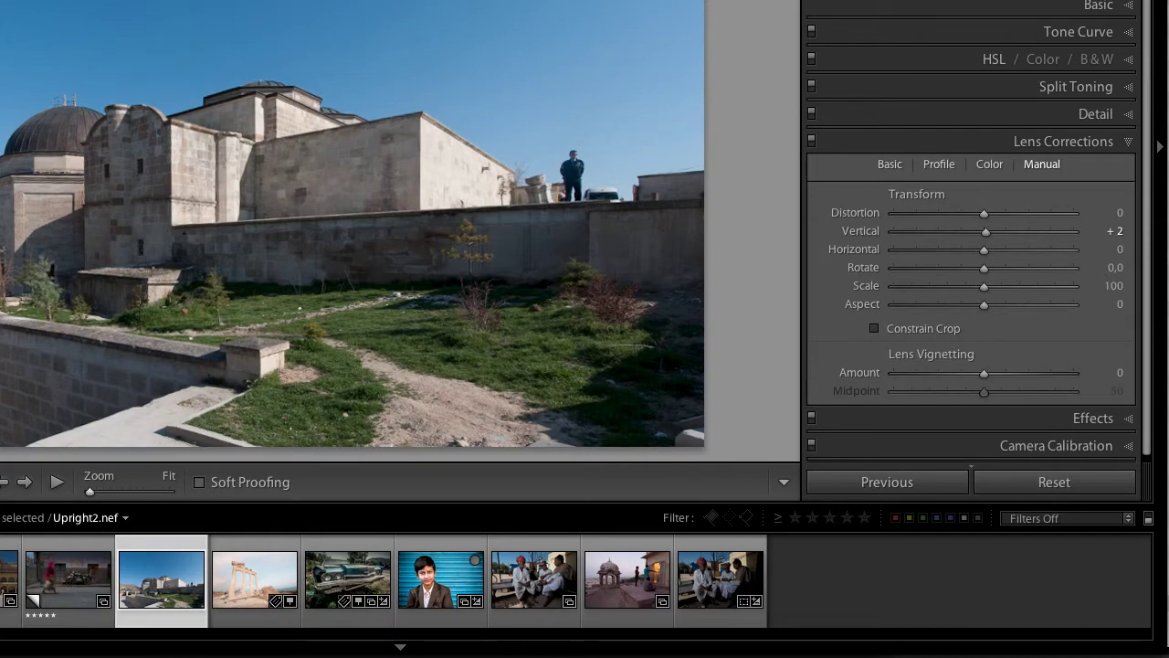
Show guide overlays, align a vertical guide to the building's corner, then open Upright3.nef
left_click(377, 6)
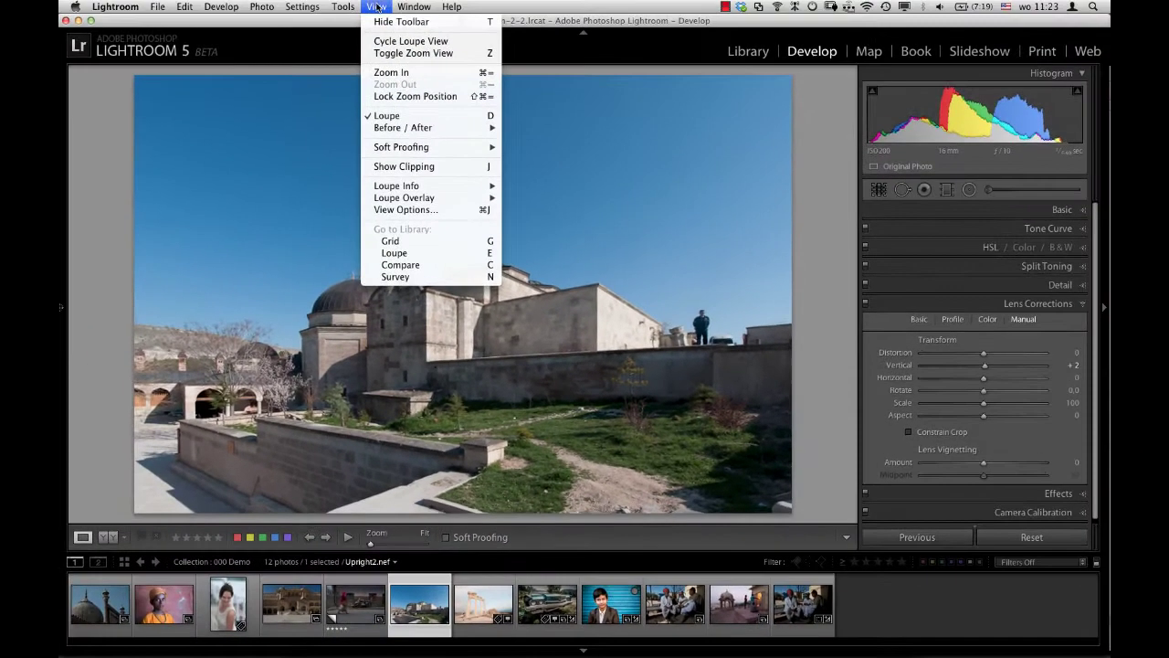
mouse_move(405, 197)
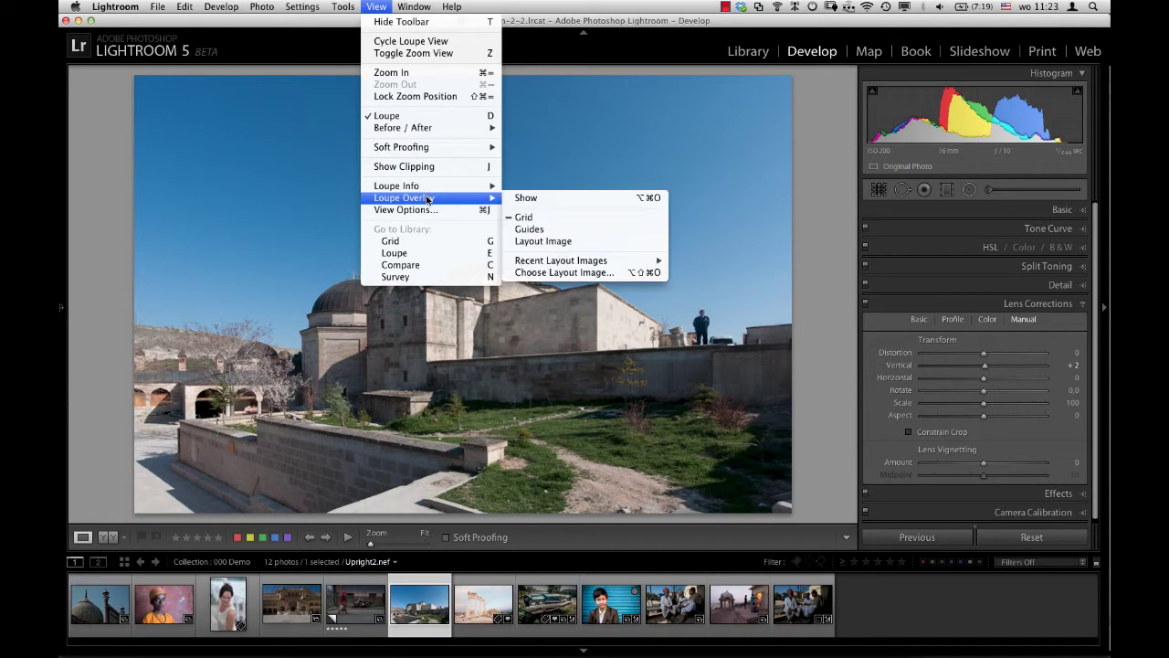
left_click(530, 230)
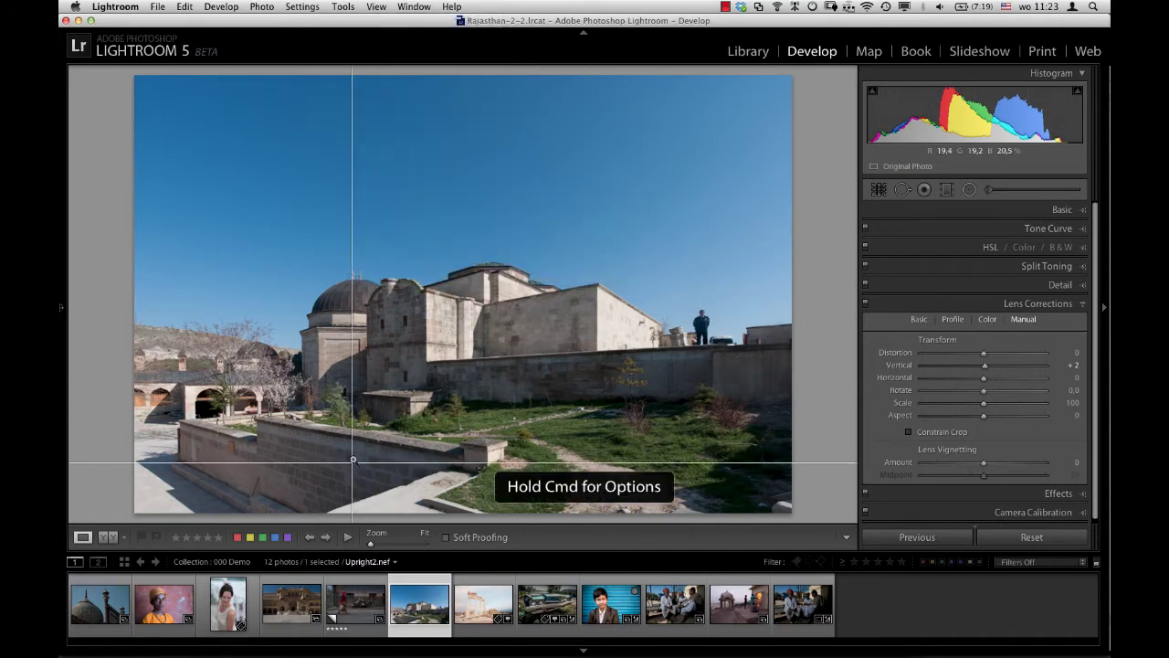
left_click_drag(352, 459, 597, 463)
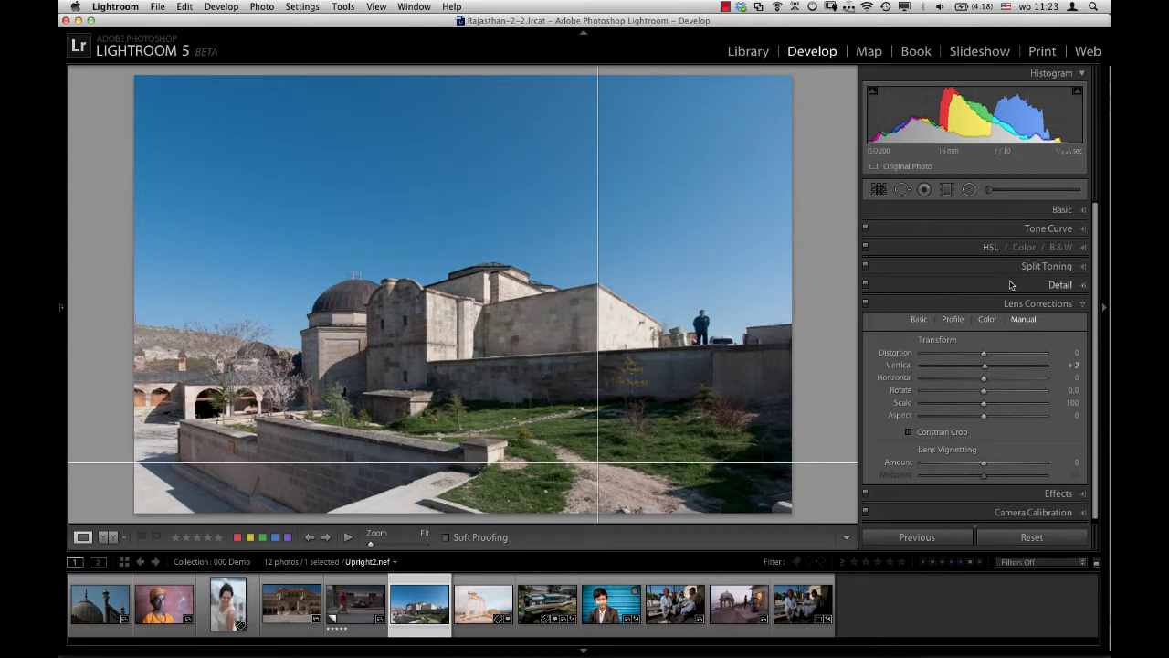
left_click(479, 607)
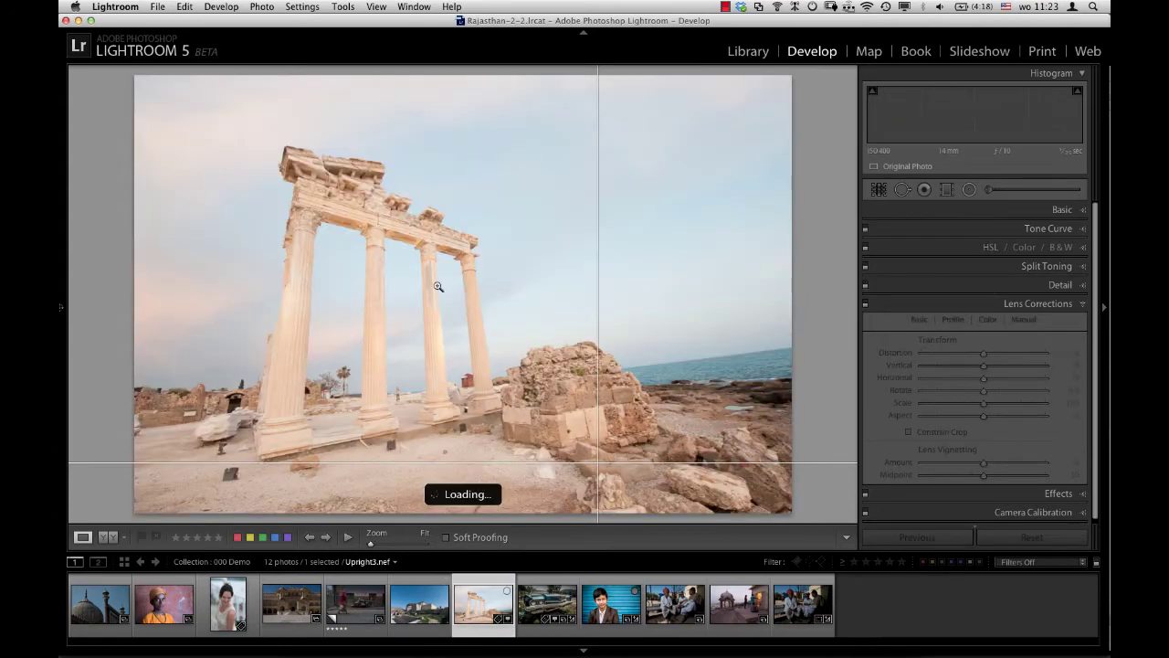
Turn off the guide overlay and enable lens profile corrections on the temple photo
left_click(376, 7)
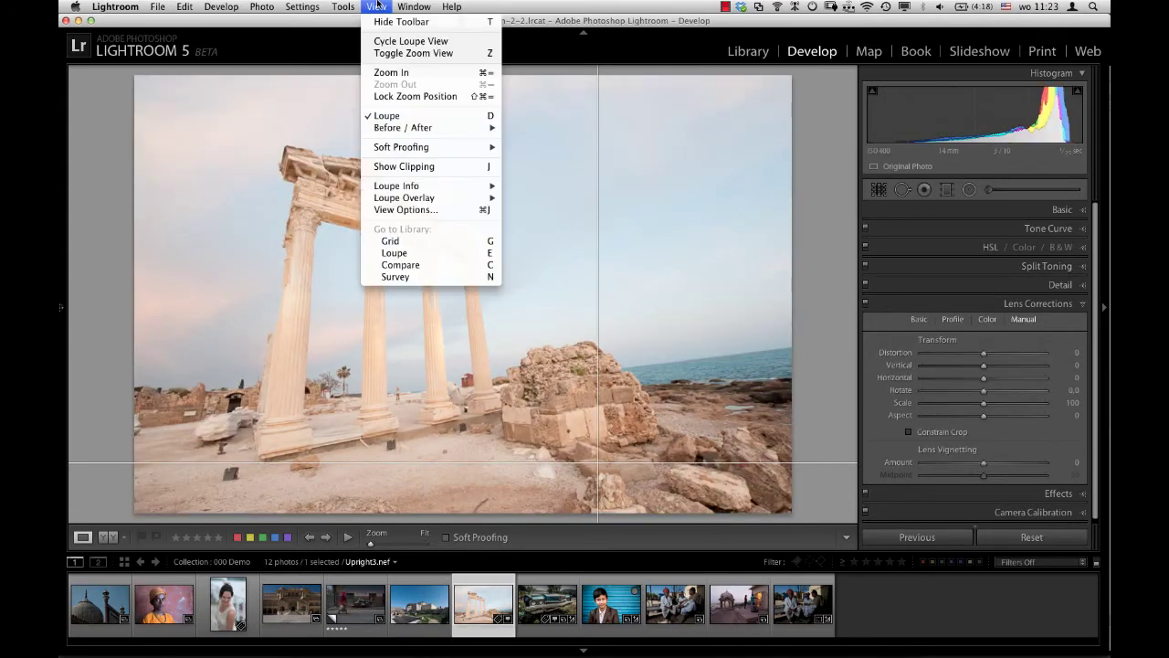
mouse_move(405, 198)
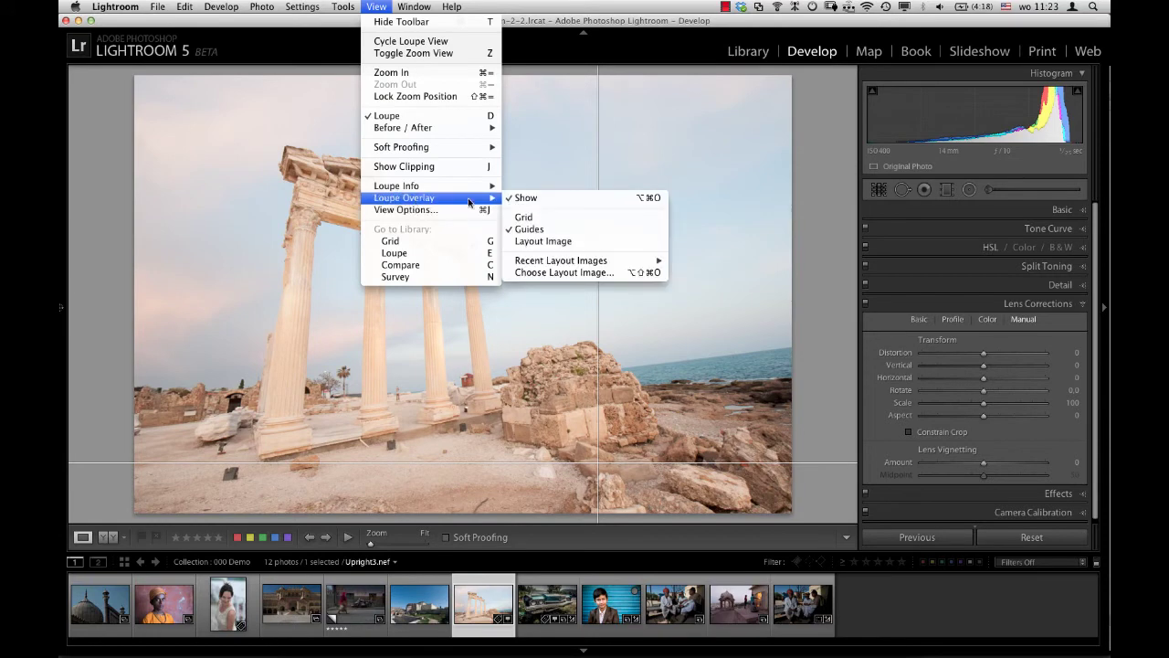
left_click(534, 229)
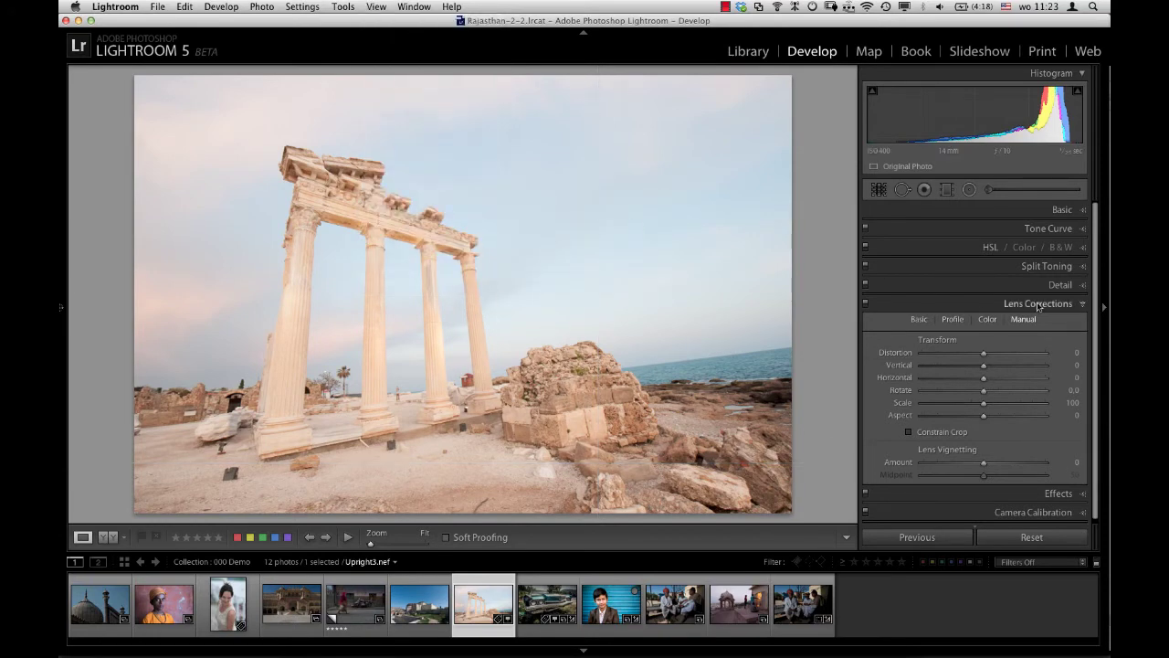
left_click(921, 319)
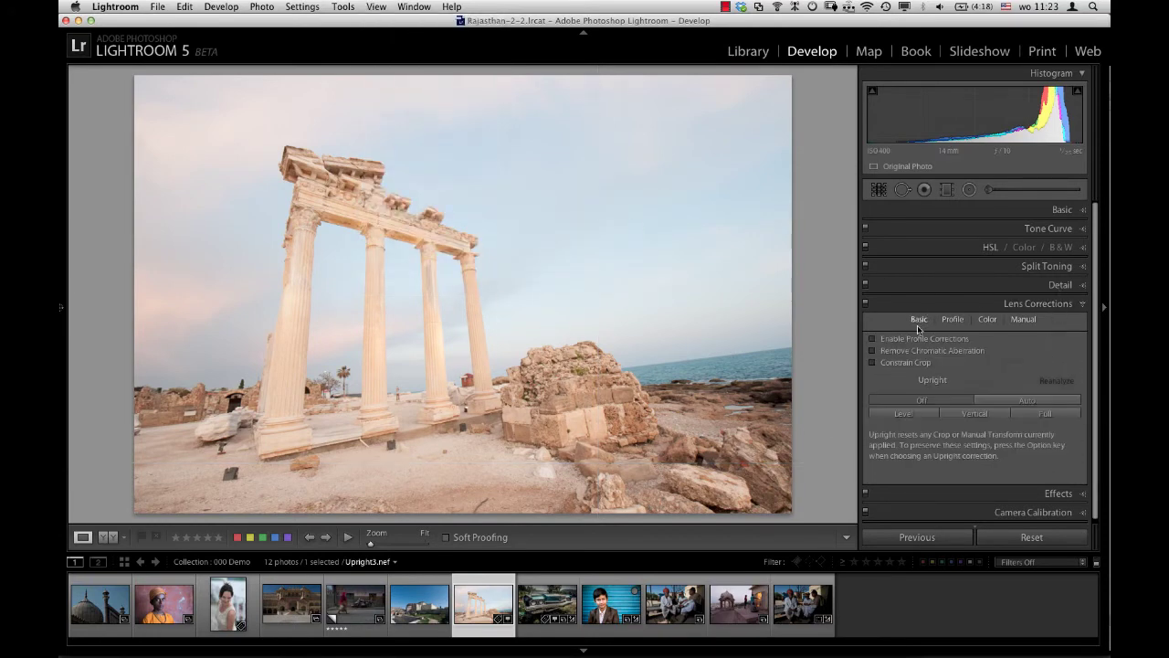
left_click(874, 338)
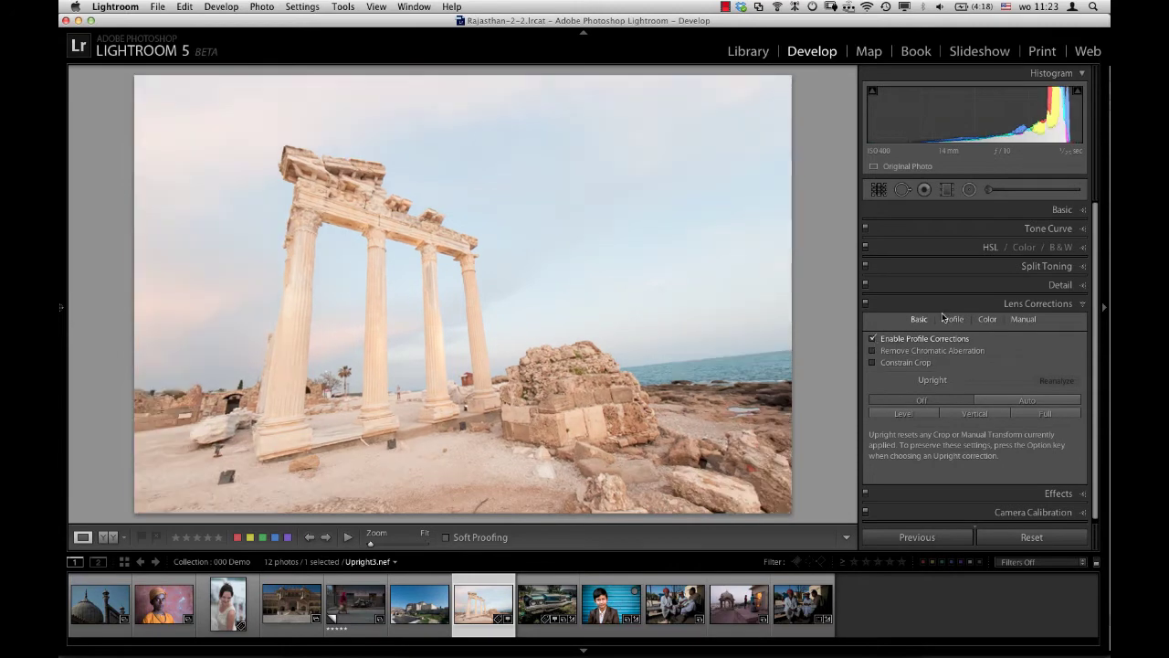
Apply Upright Full to the temple after trying Auto, then open the Jodhpur_0668 boy portrait
left_click(1033, 401)
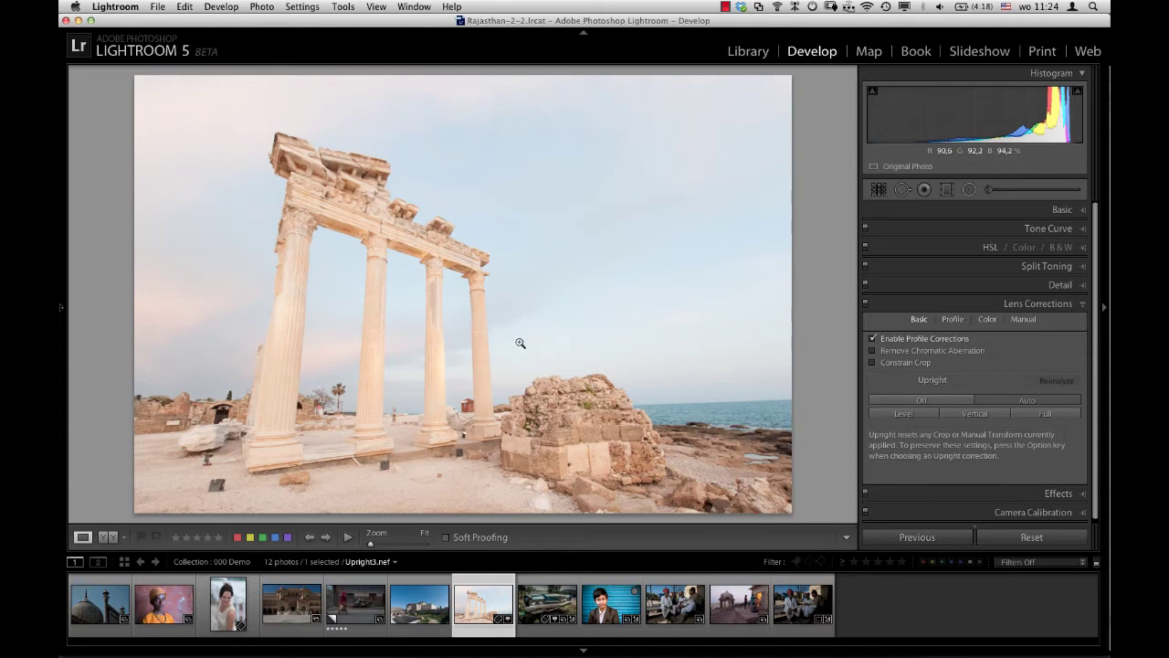
left_click(1047, 414)
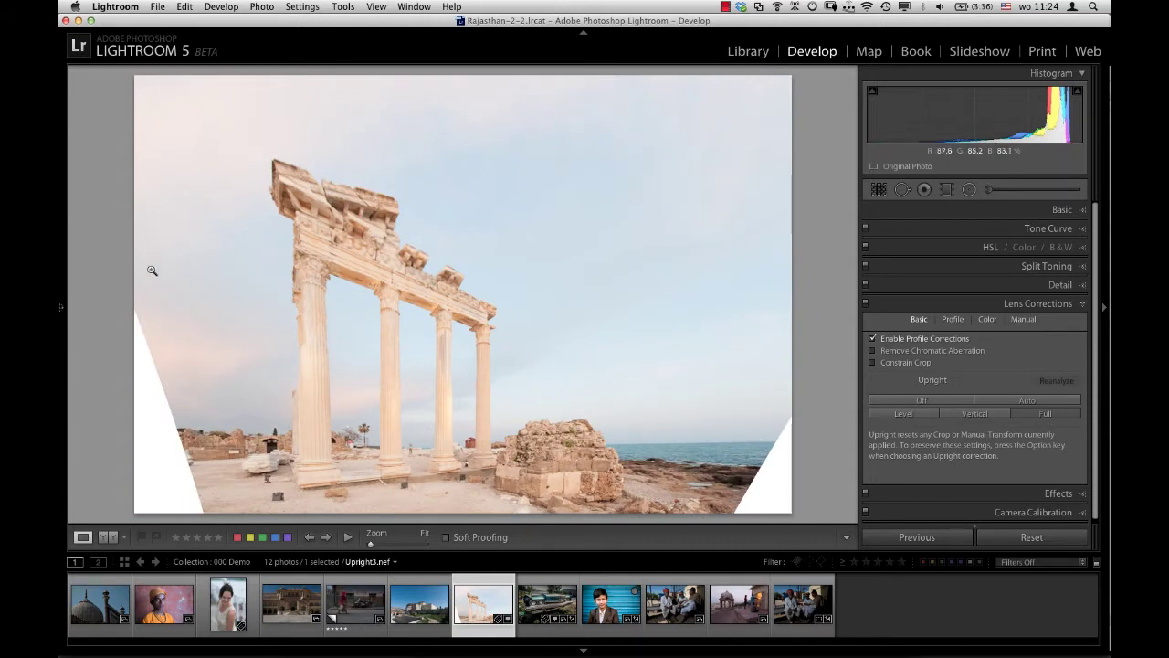
key("F7")
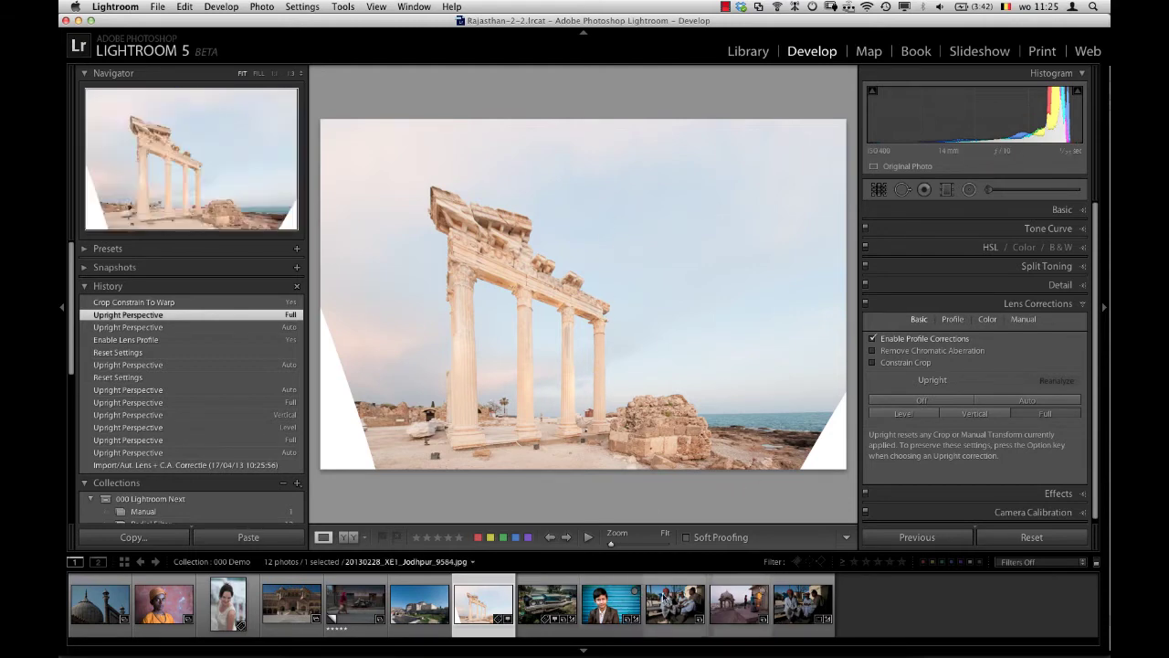
left_click(611, 603)
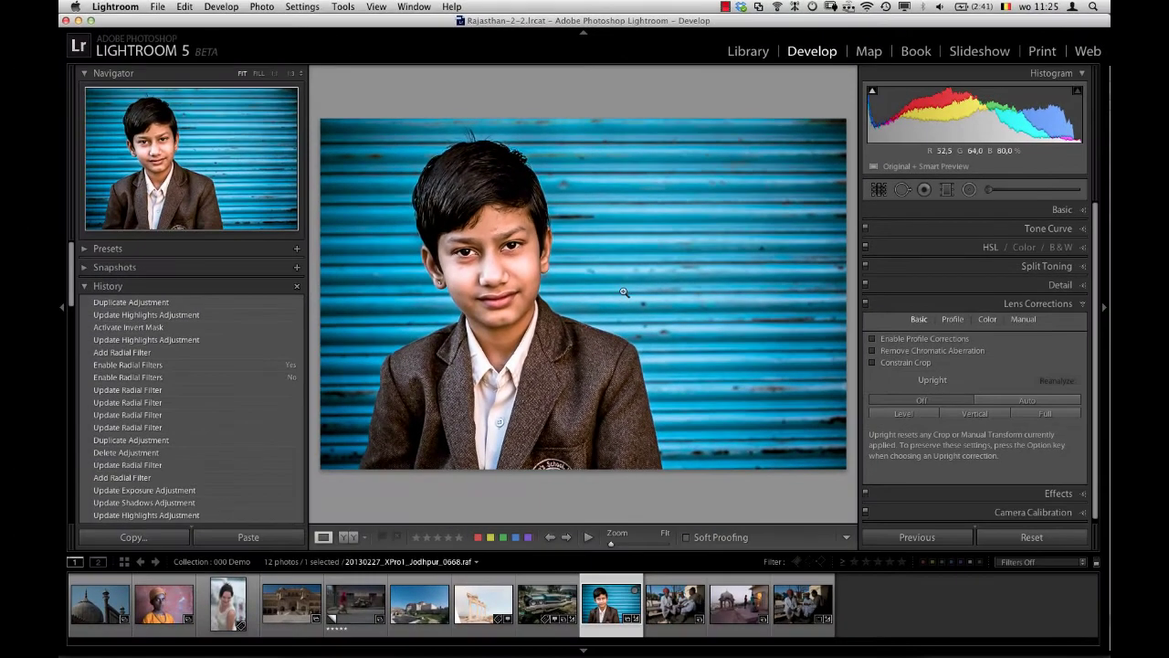
Try a dark post-crop vignette with lower Amount and Midpoint, then undo it to no vignette
left_click(1058, 493)
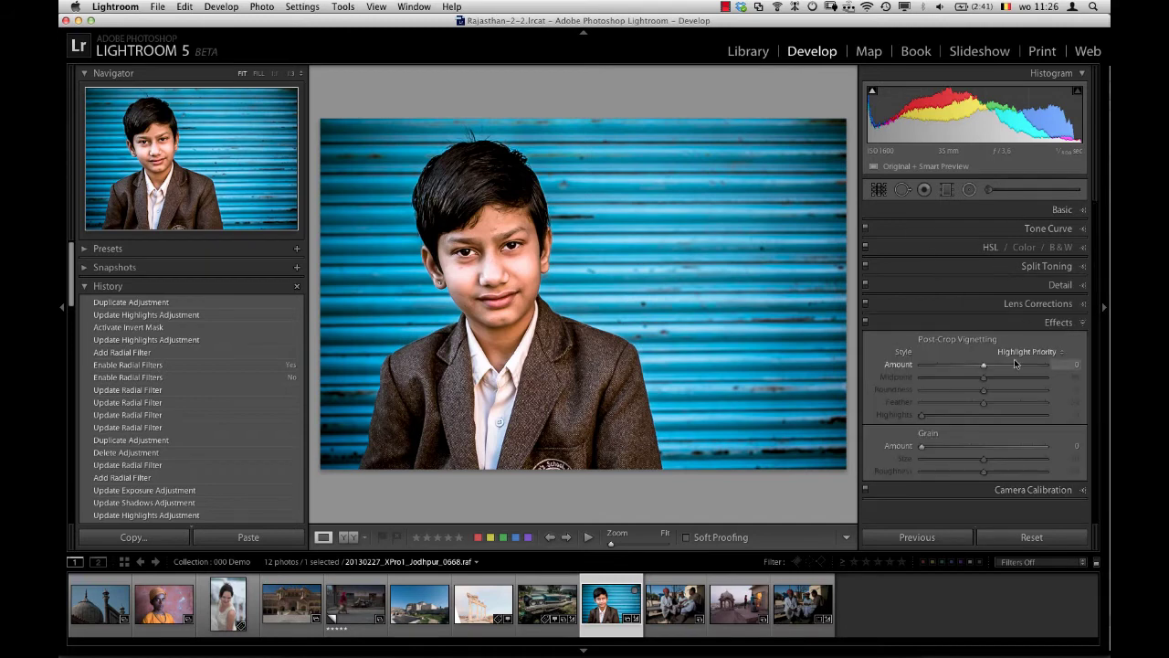
left_click_drag(983, 365, 950, 365)
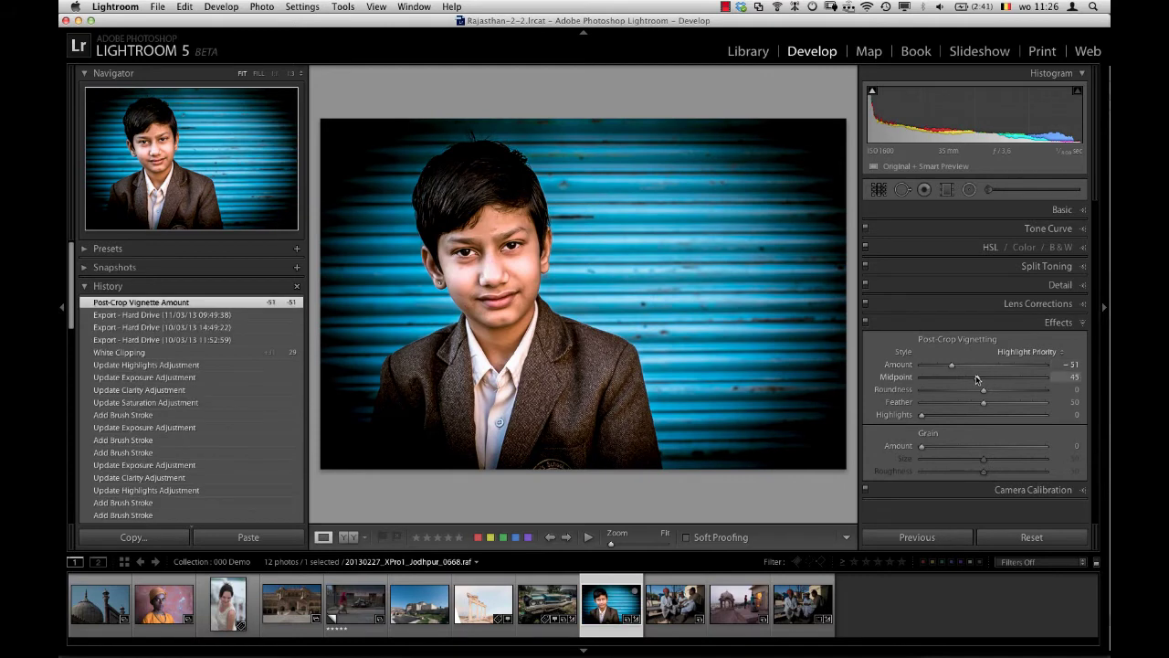
left_click_drag(975, 379, 940, 379)
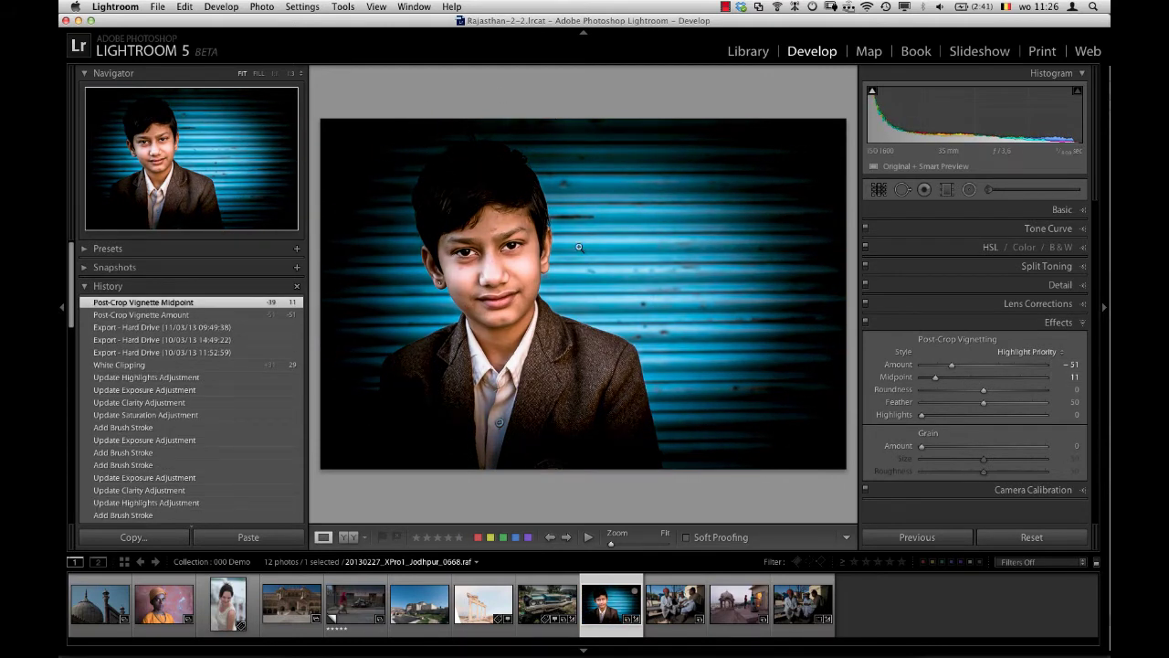
double_click(936, 380)
key("ctrl+z")
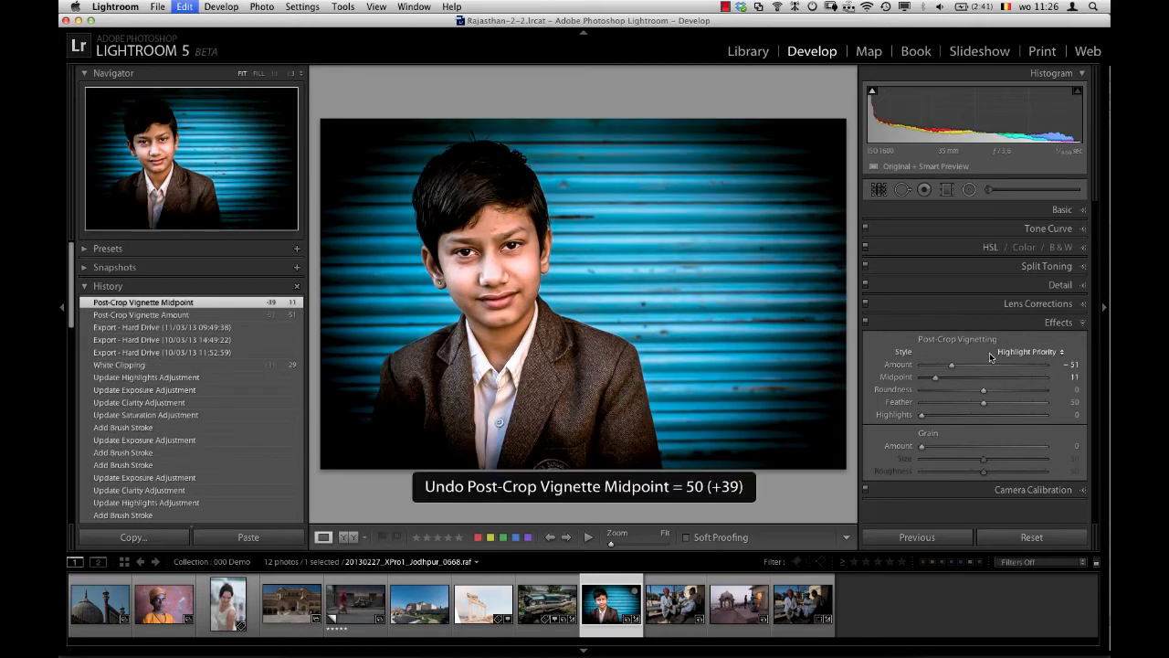
key("ctrl+z")
key("ctrl+z")
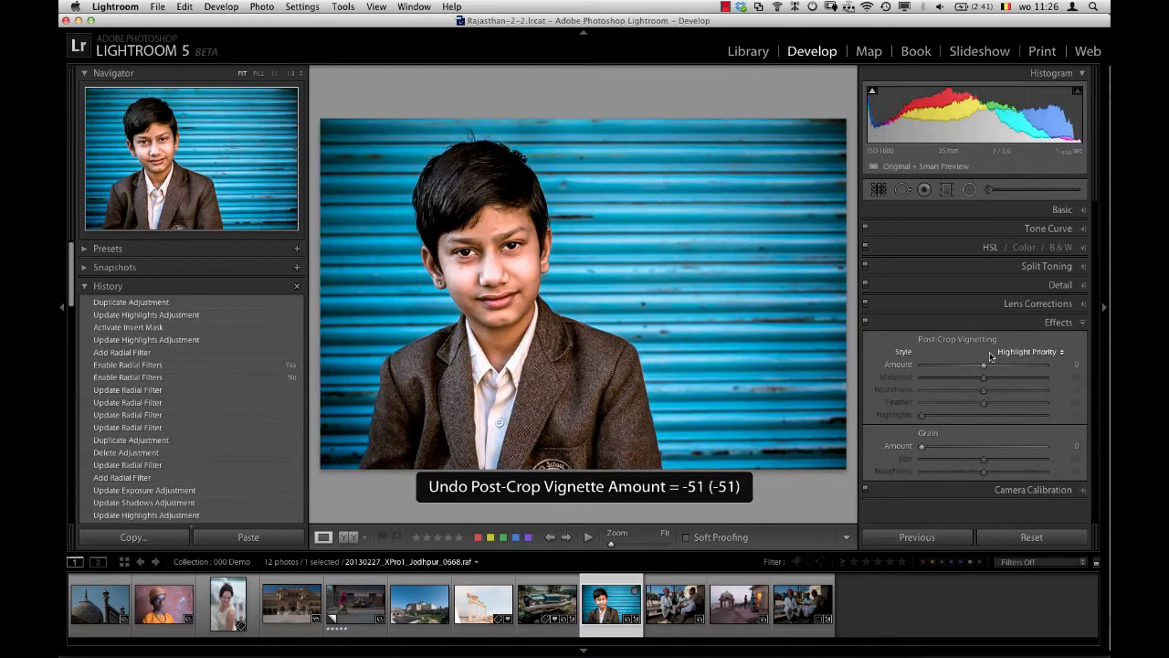
Draw a Burn radial filter ellipse around the boy's head, slightly rotated and nudged into place
left_click(969, 190)
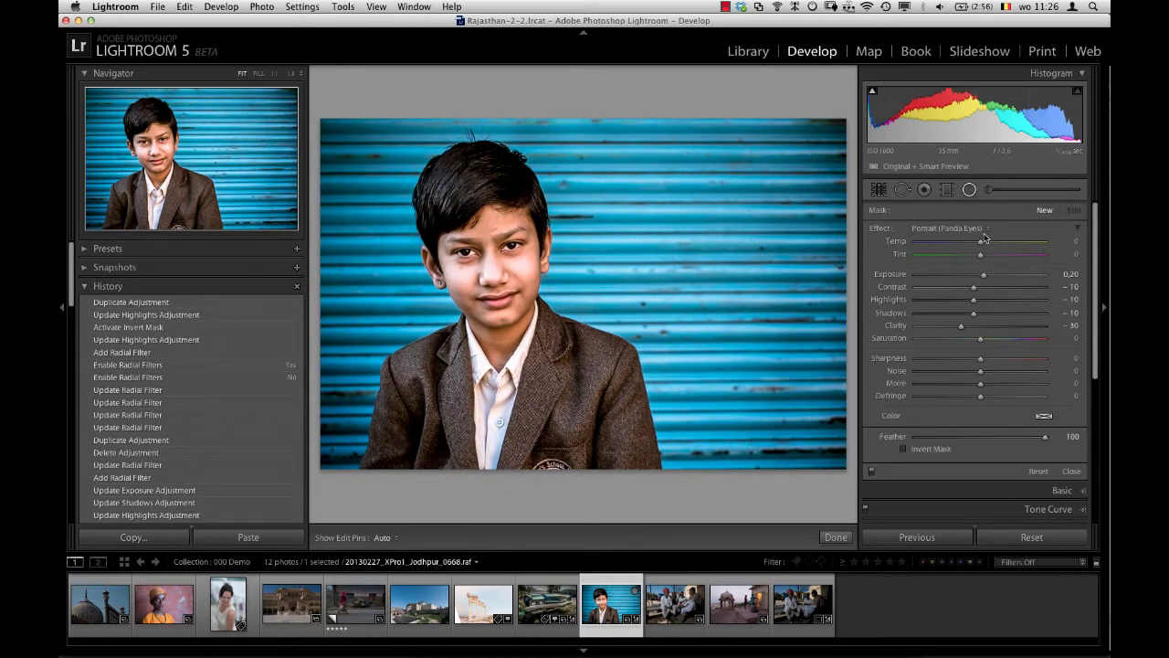
left_click(975, 228)
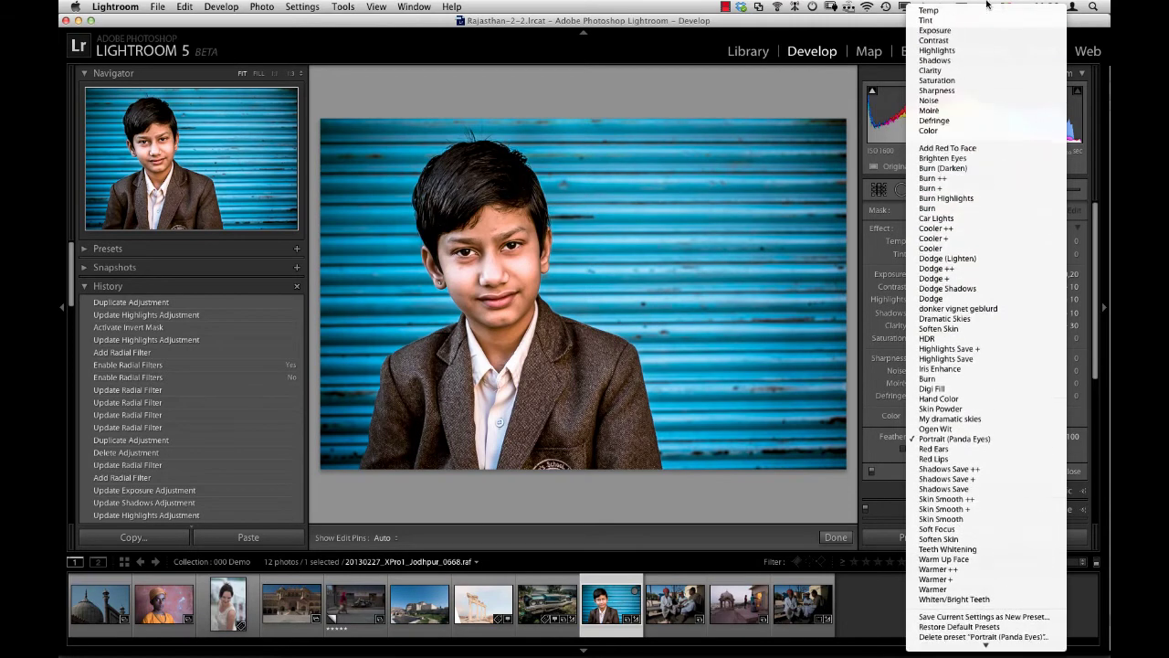
left_click(976, 209)
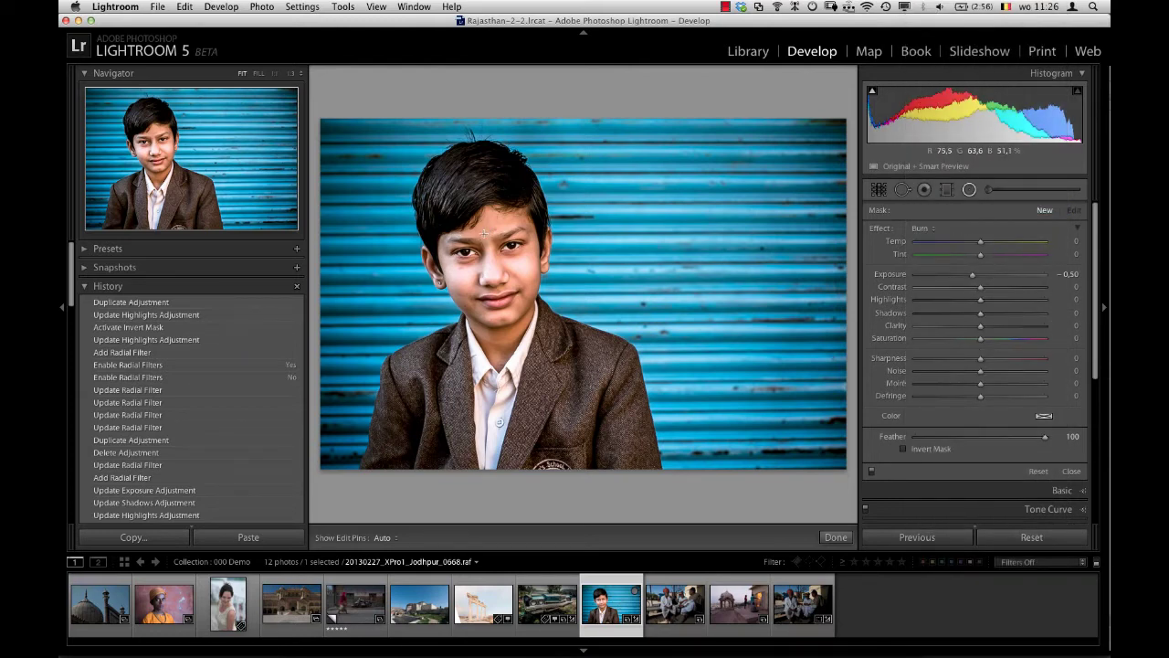
left_click_drag(484, 233, 561, 337)
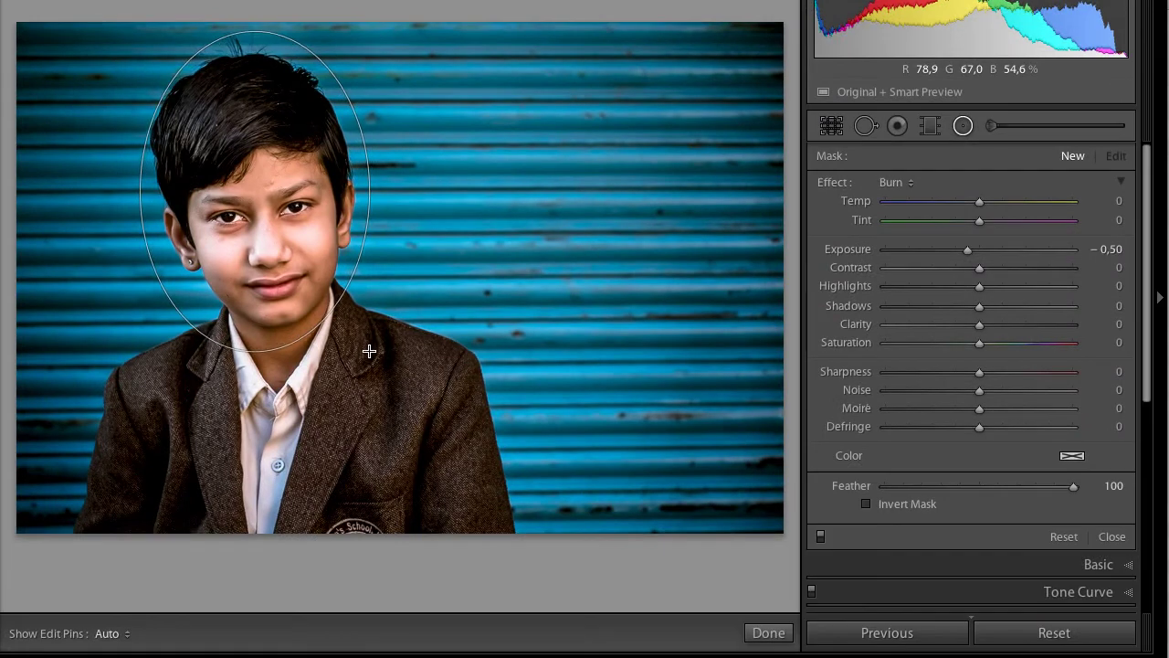
left_click_drag(369, 351, 369, 351)
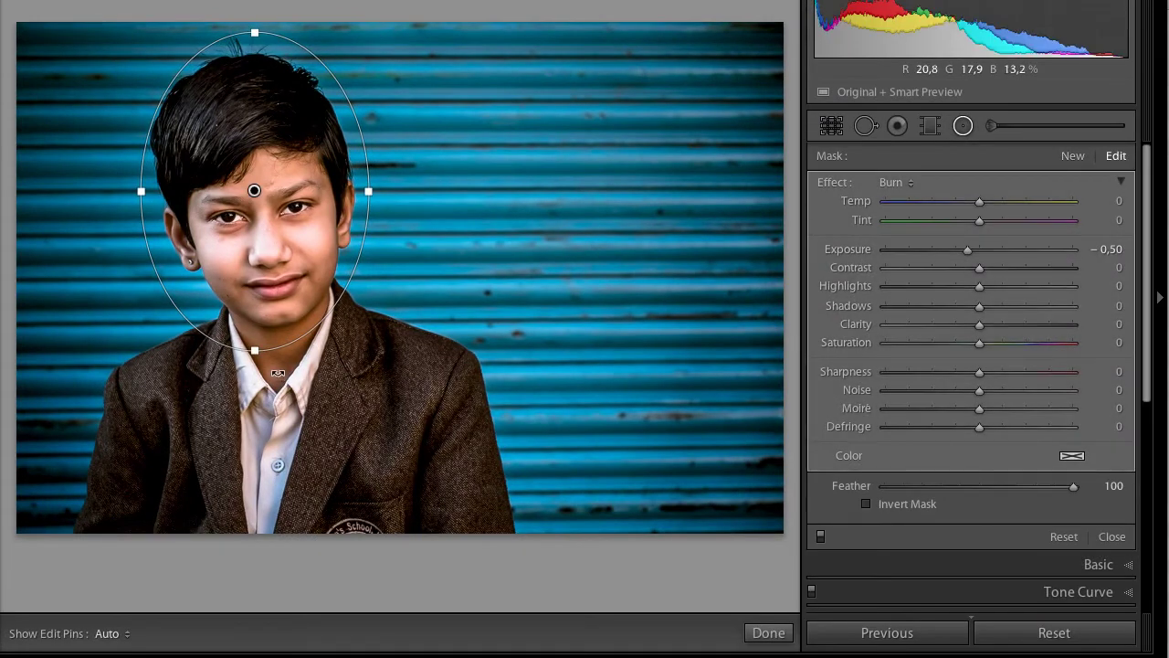
left_click_drag(263, 368, 279, 369)
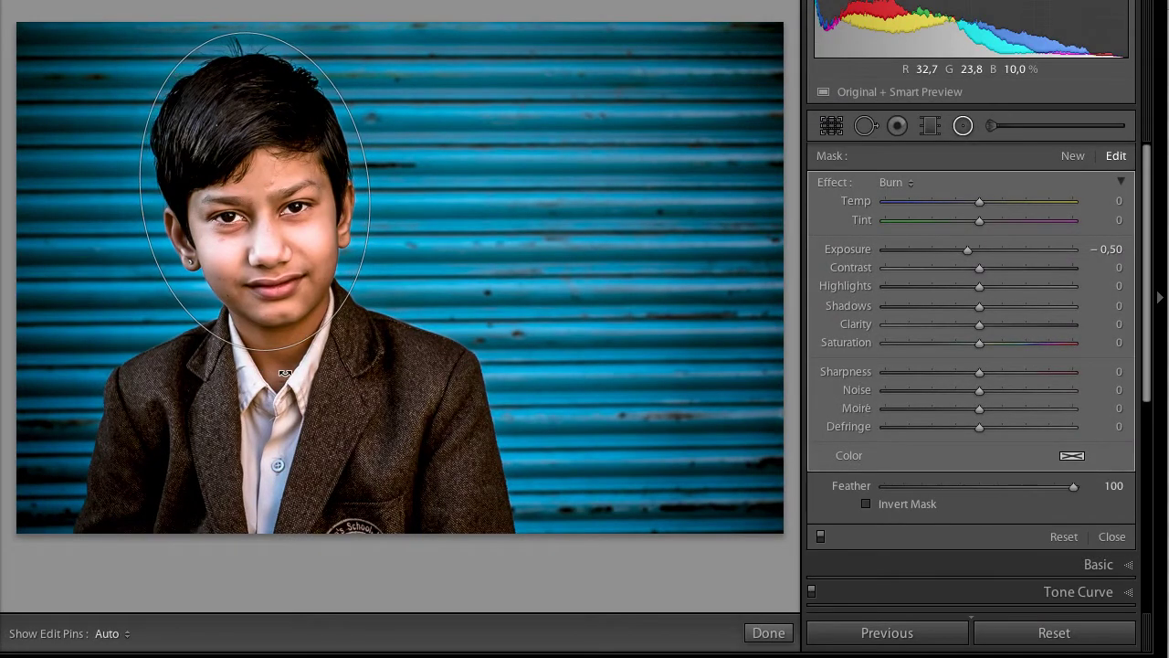
left_click_drag(256, 194, 260, 201)
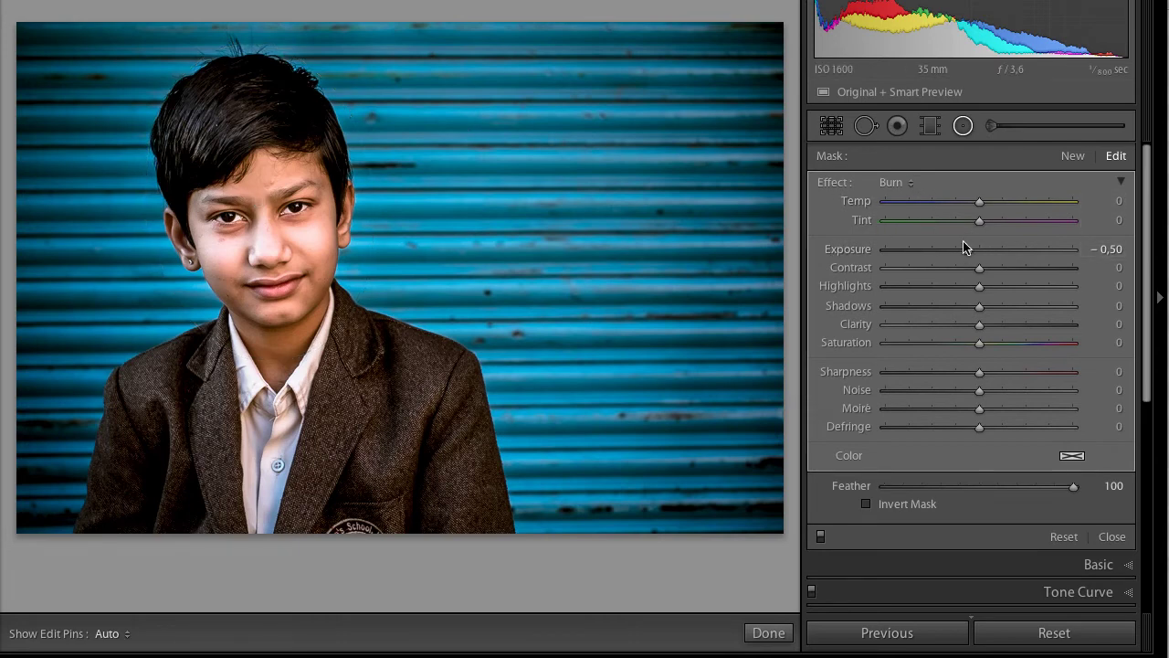
Set the boy's radial filter exposure to about -0.45
left_click_drag(969, 254, 964, 255)
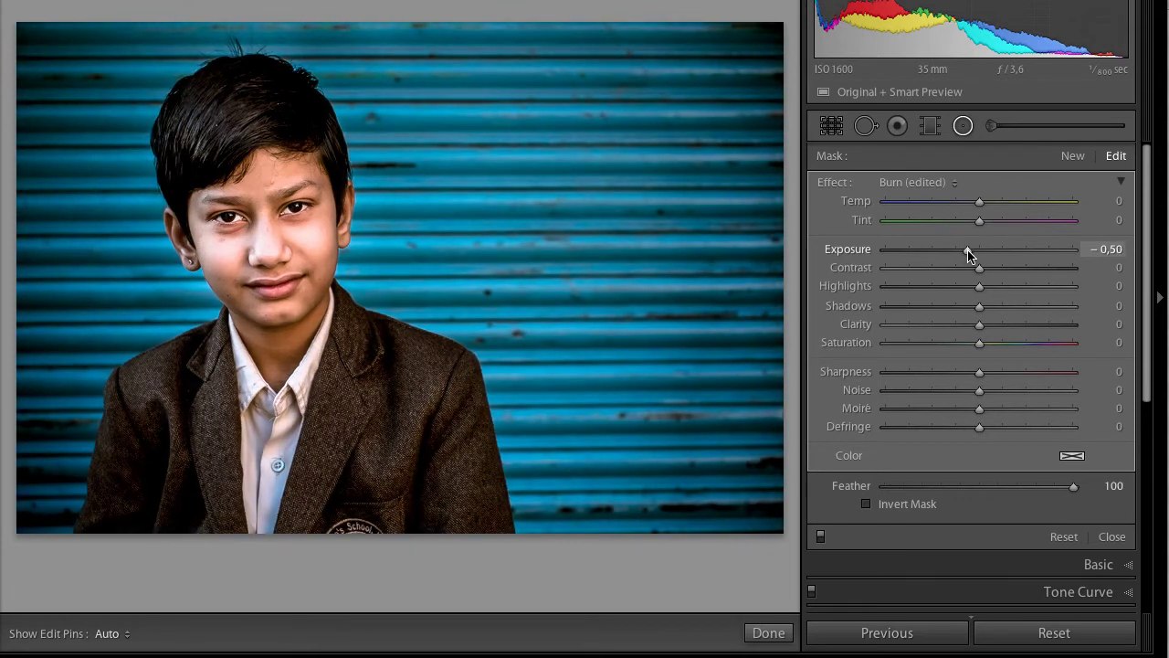
left_click_drag(969, 255, 969, 254)
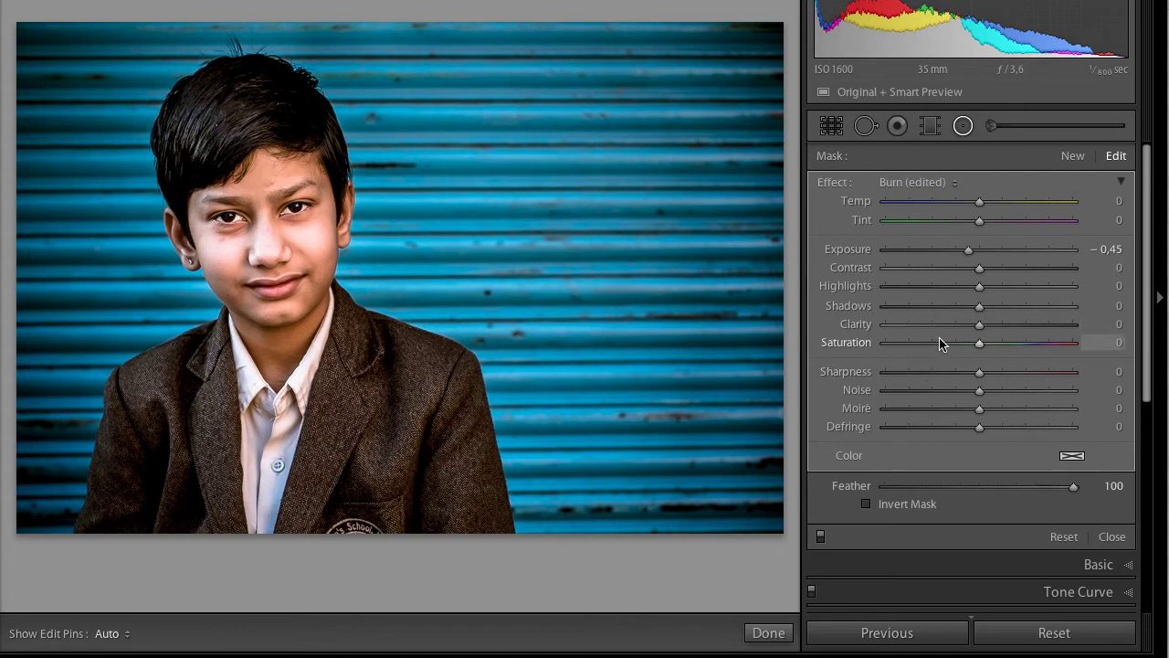
left_click(255, 199)
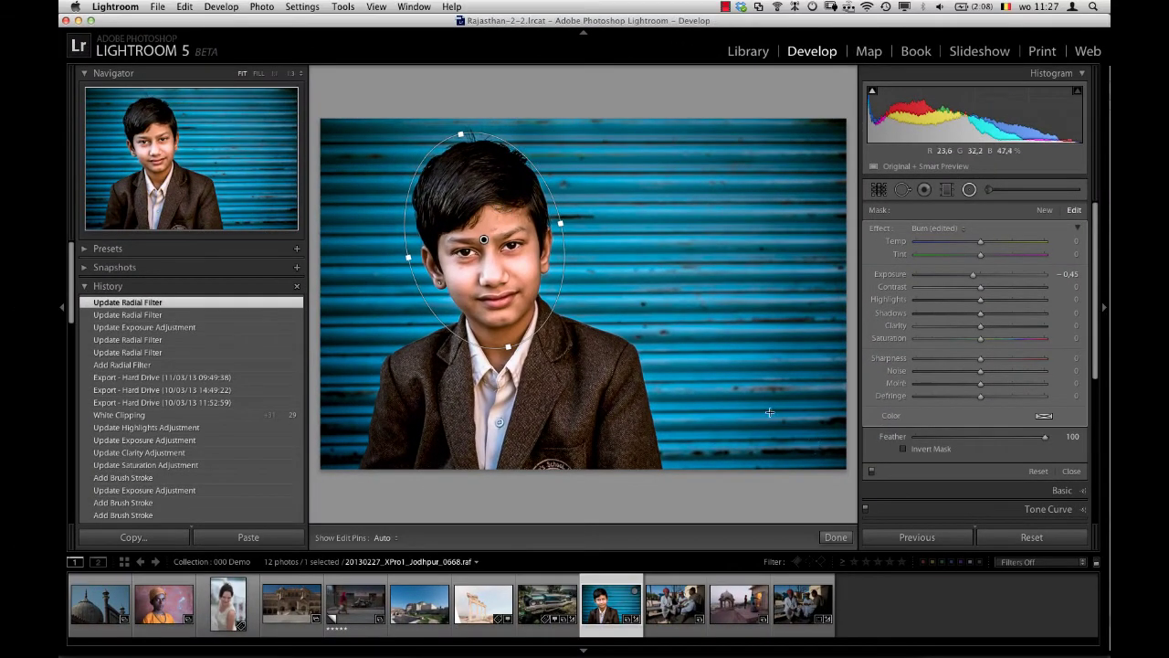
Apply the Faded 'n Dusty develop preset to the turbaned men photo
left_click(680, 605)
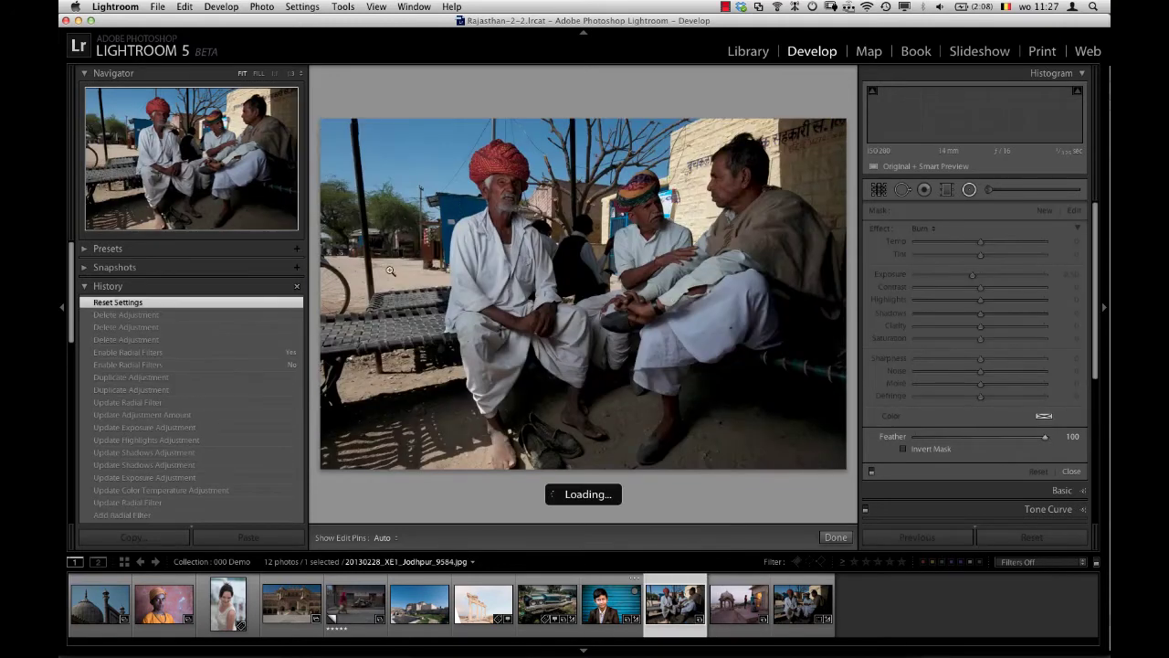
left_click(196, 248)
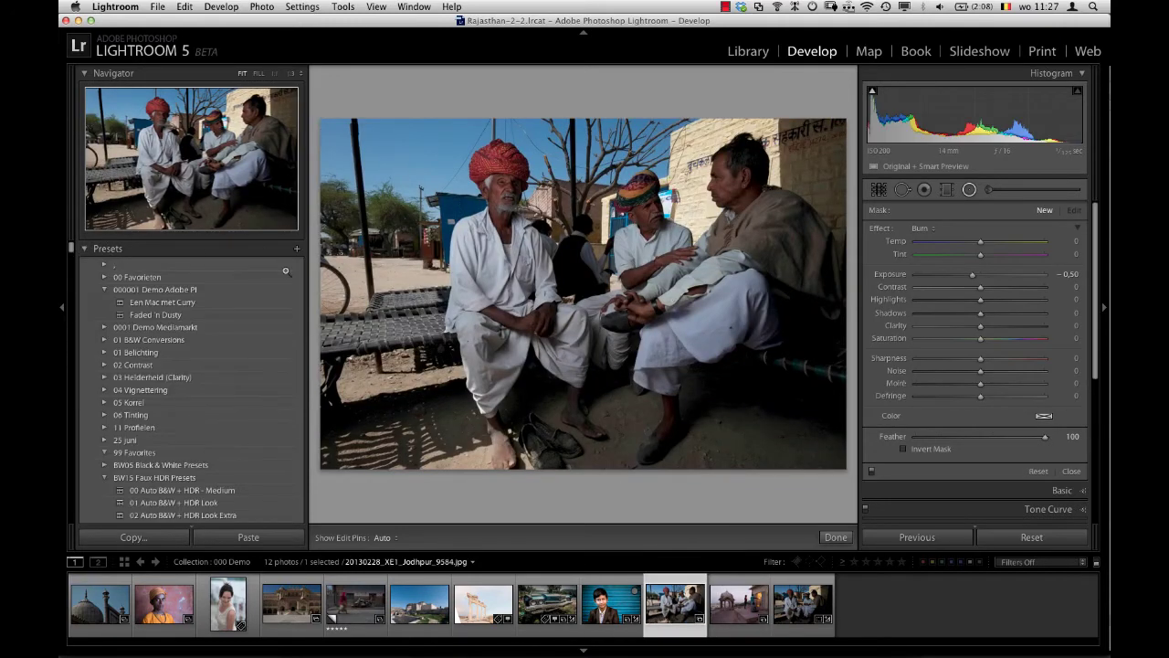
left_click(188, 315)
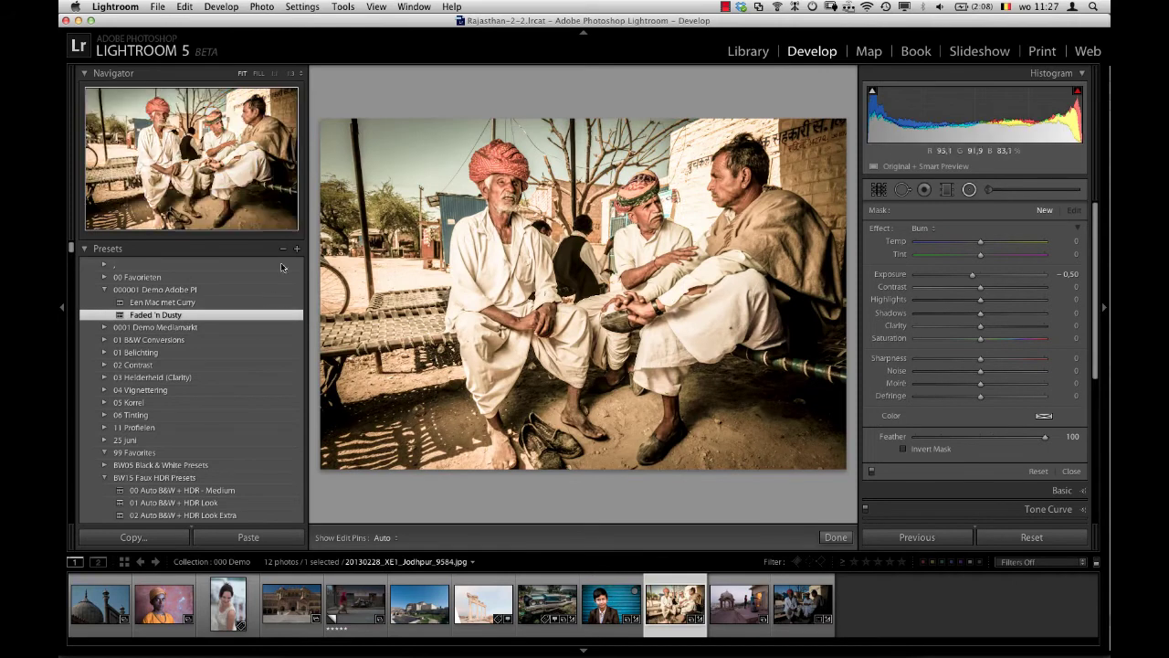
Crop the photo to a 4 x 5 / 8 x 10 aspect ratio
key("r")
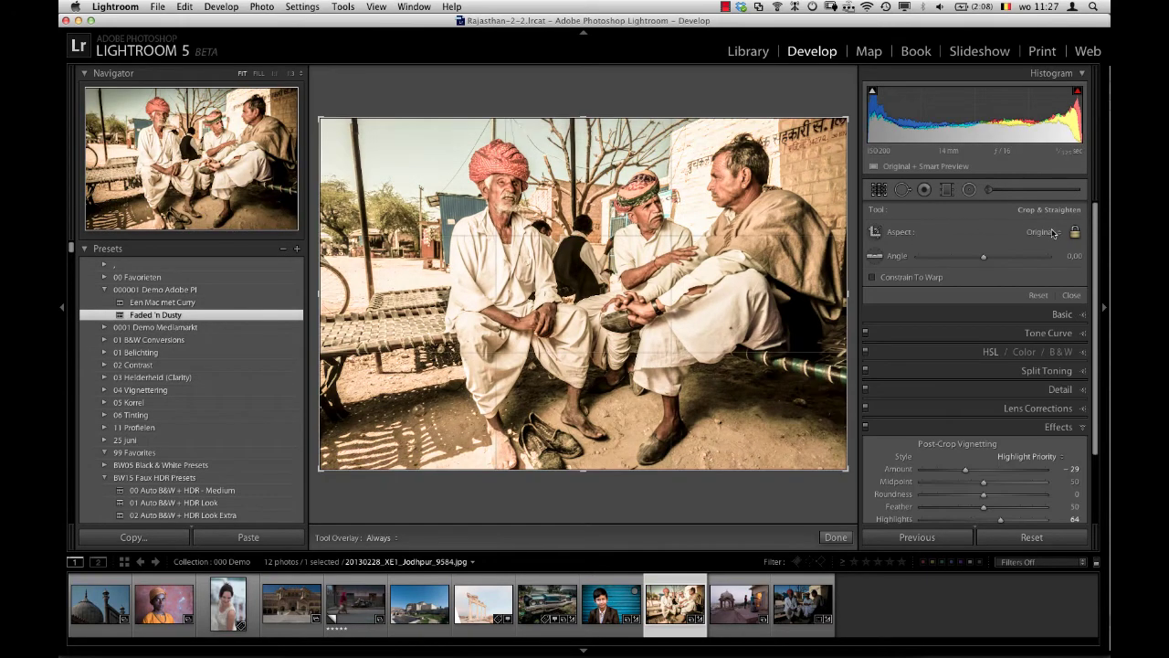
left_click(1053, 233)
left_click(1050, 270)
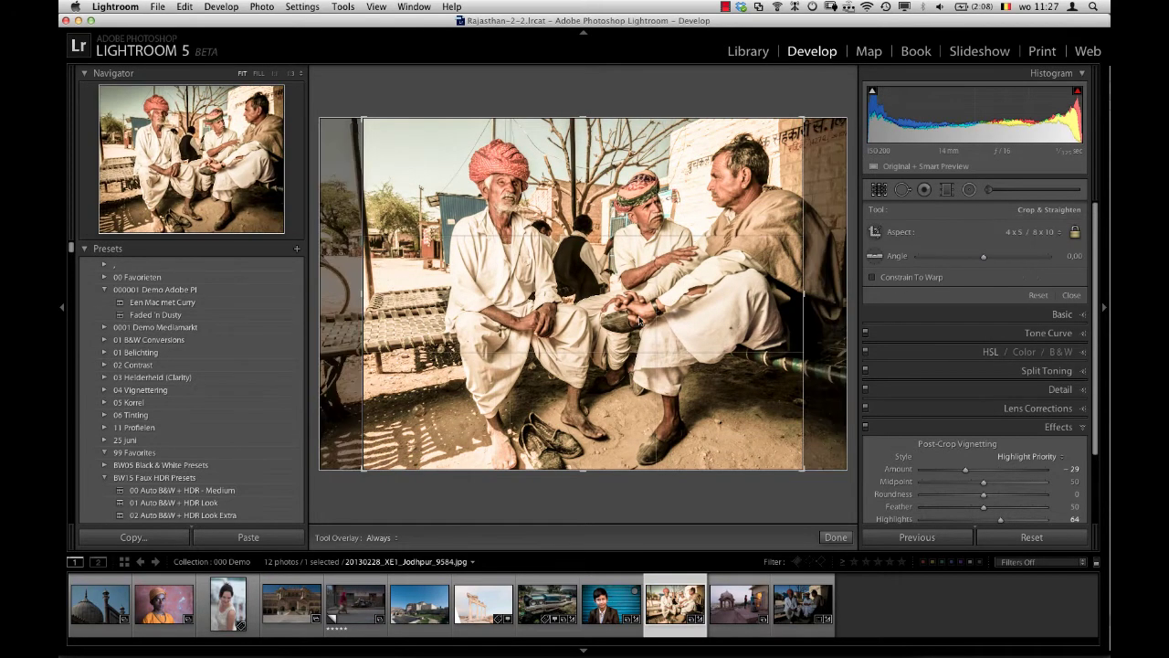
key("Return")
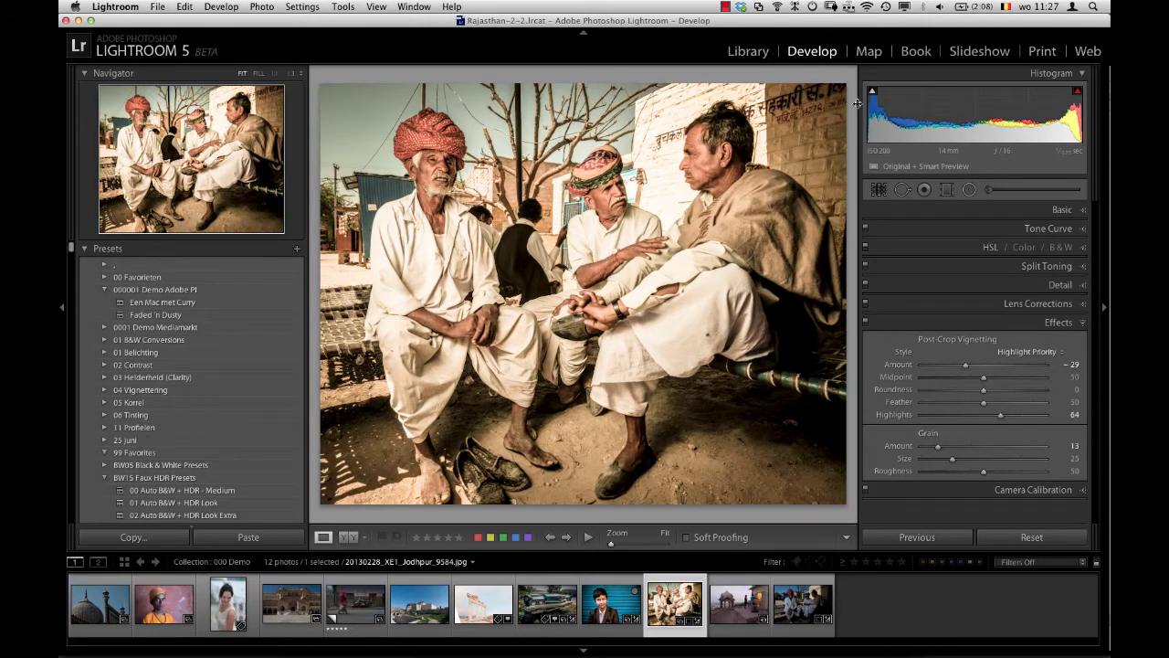
Draw a radial filter ellipse from the left man's face outward around his head
left_click(967, 190)
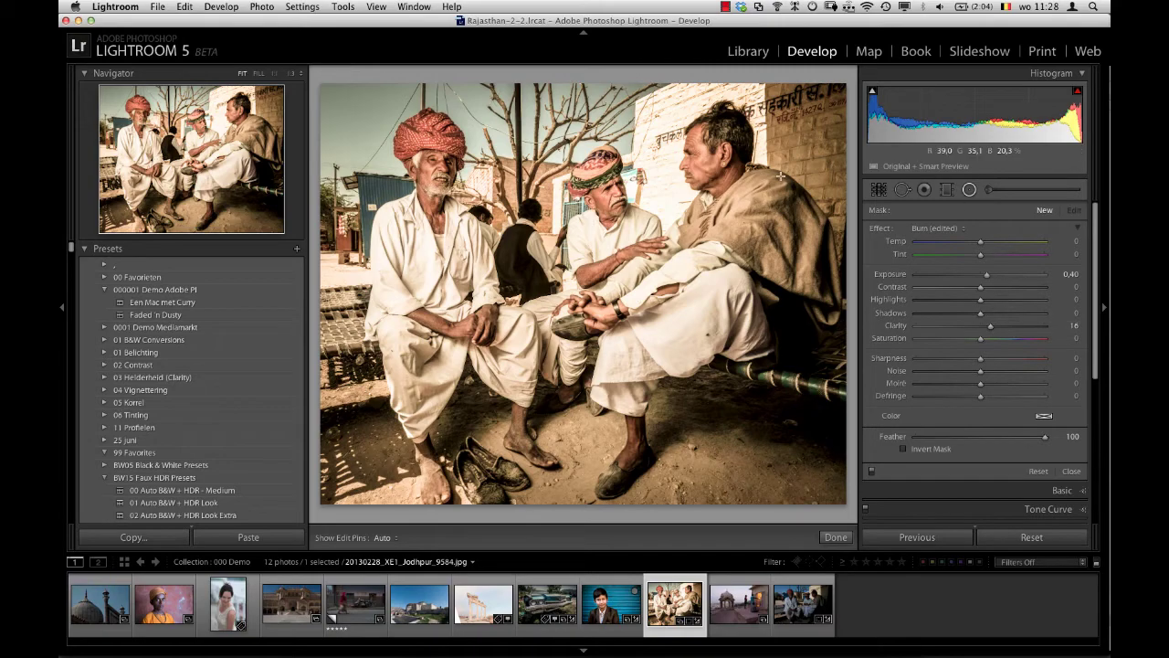
key("shift+m")
key("shift+m")
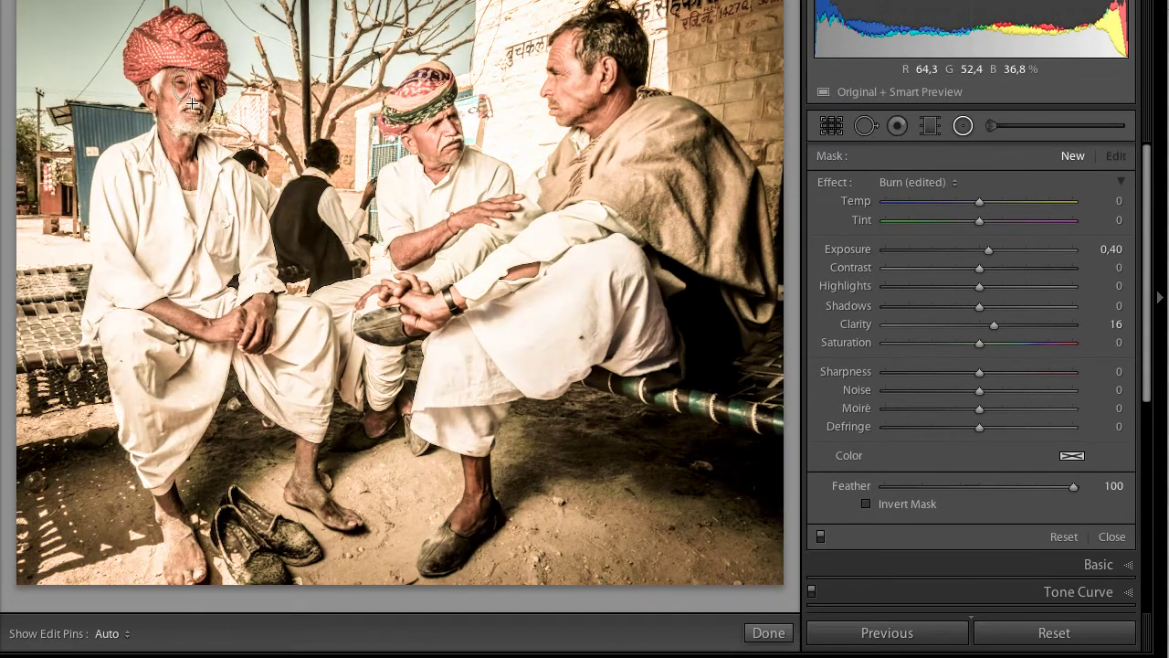
left_click_drag(193, 104, 211, 145)
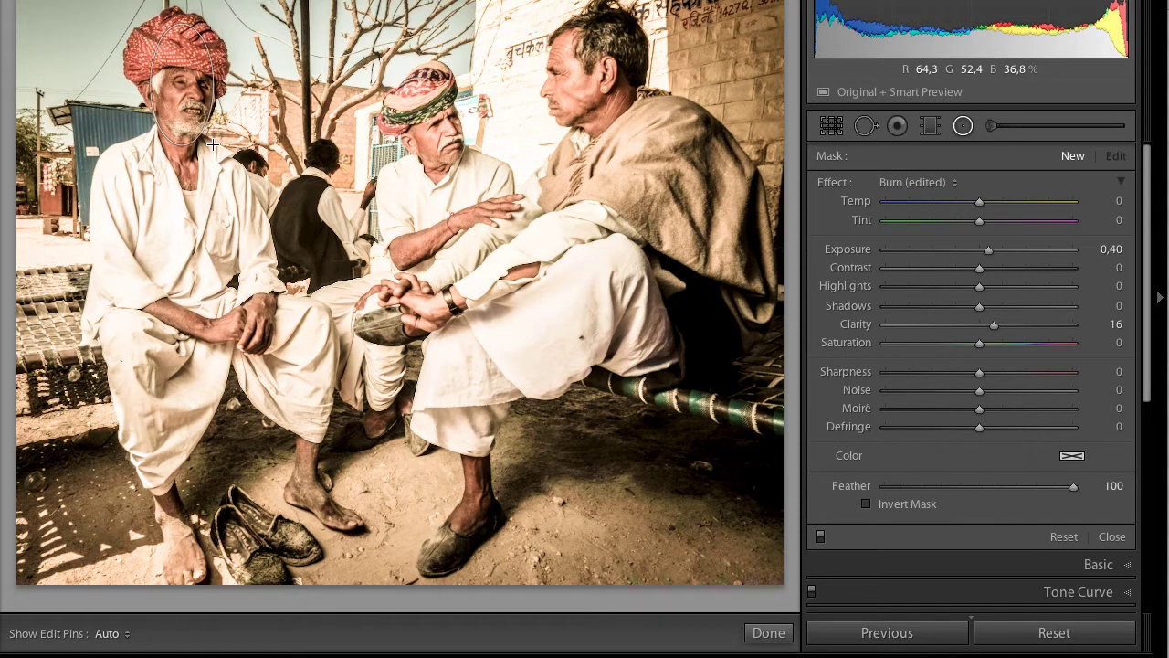
left_click_drag(212, 144, 213, 146)
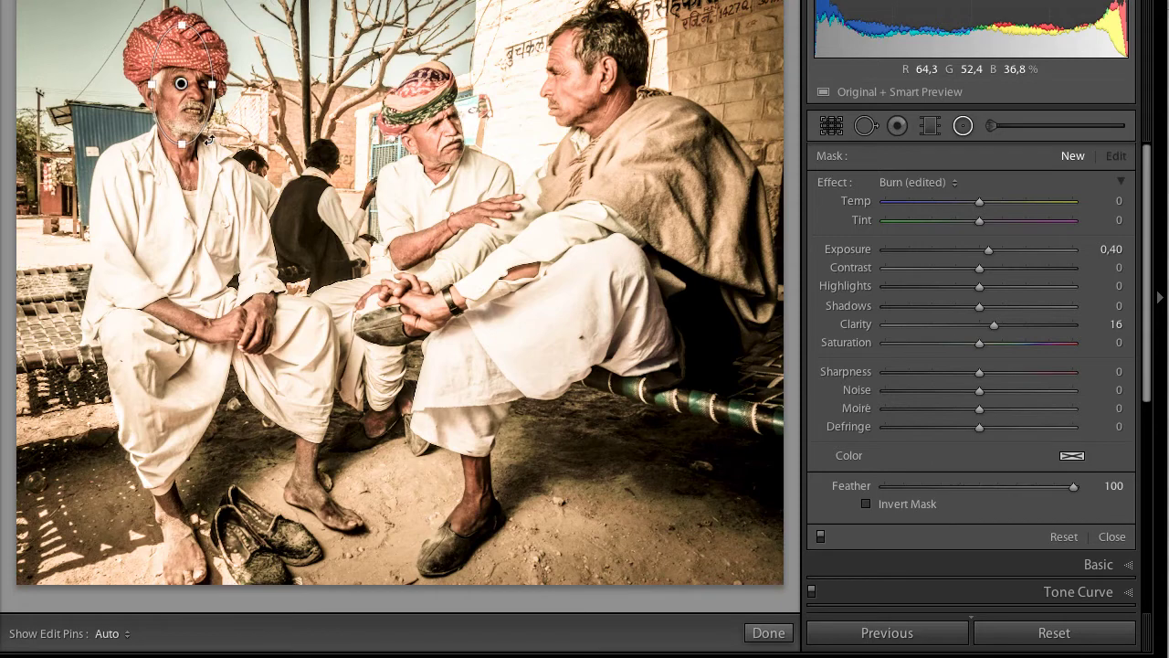
Invert the radial mask, move it down onto the left man's face, and test Feather 0
left_click(867, 505)
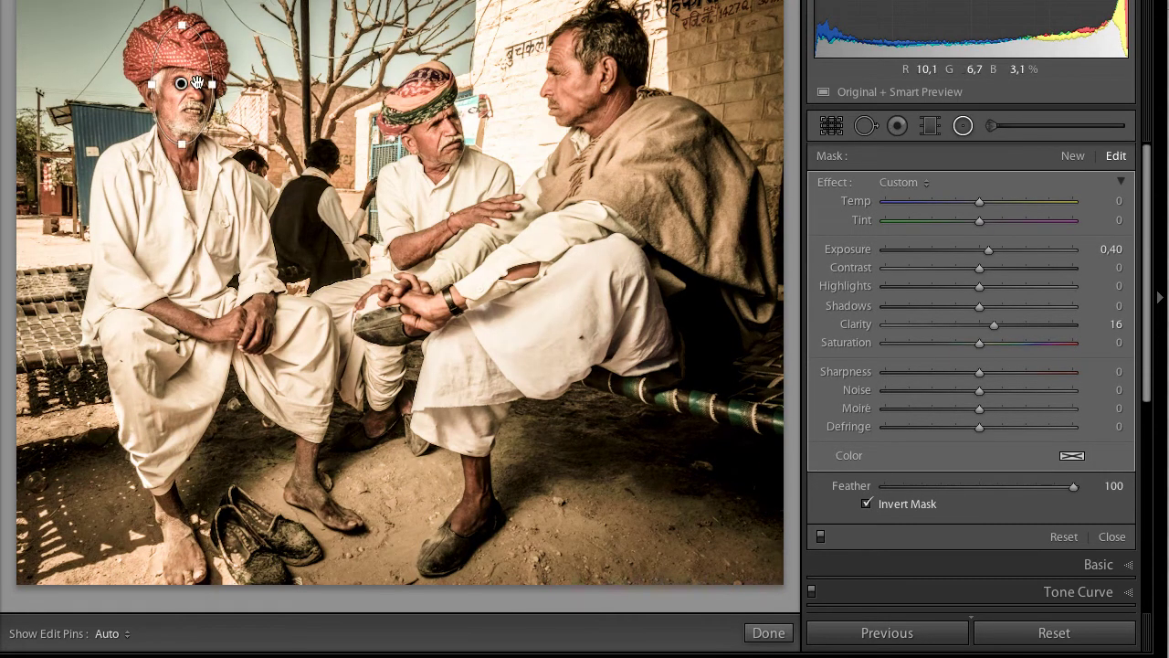
left_click_drag(184, 83, 187, 106)
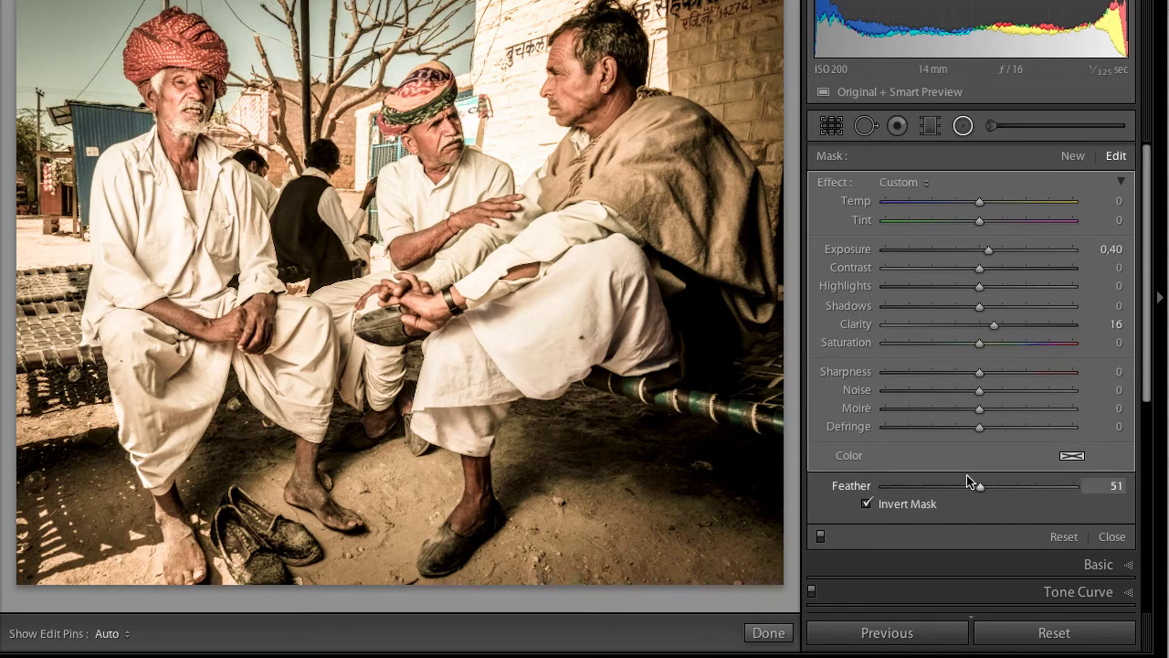
left_click_drag(971, 483, 856, 482)
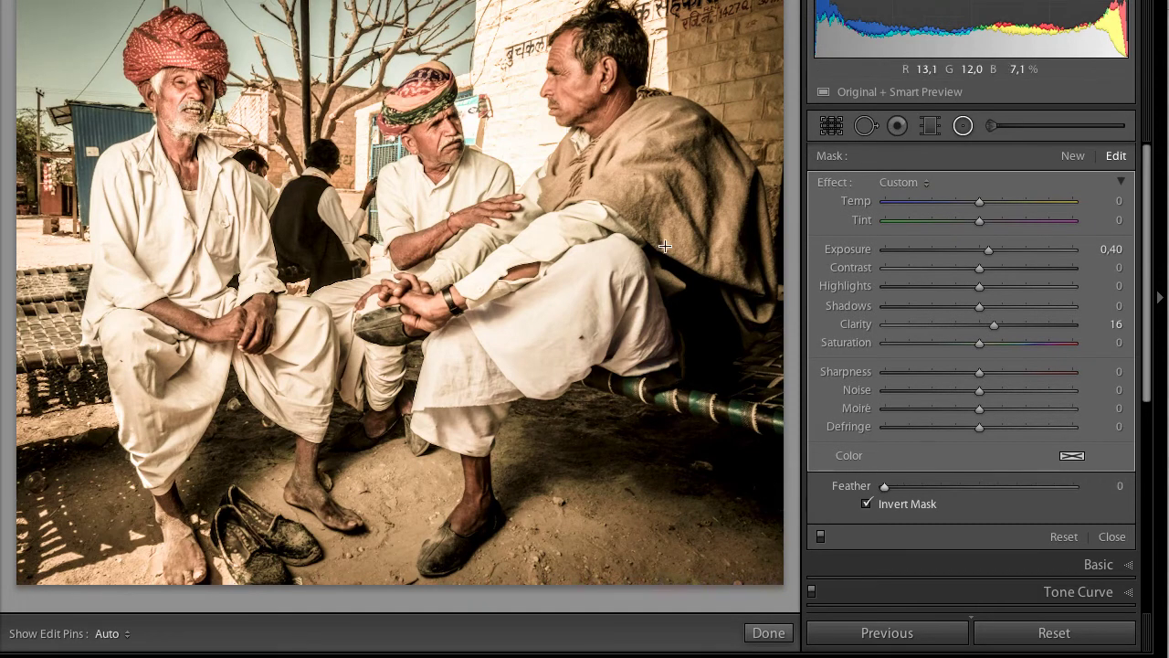
In 1:1 view, set the face filter to Feather 100 and Exposure 0.21
key("z")
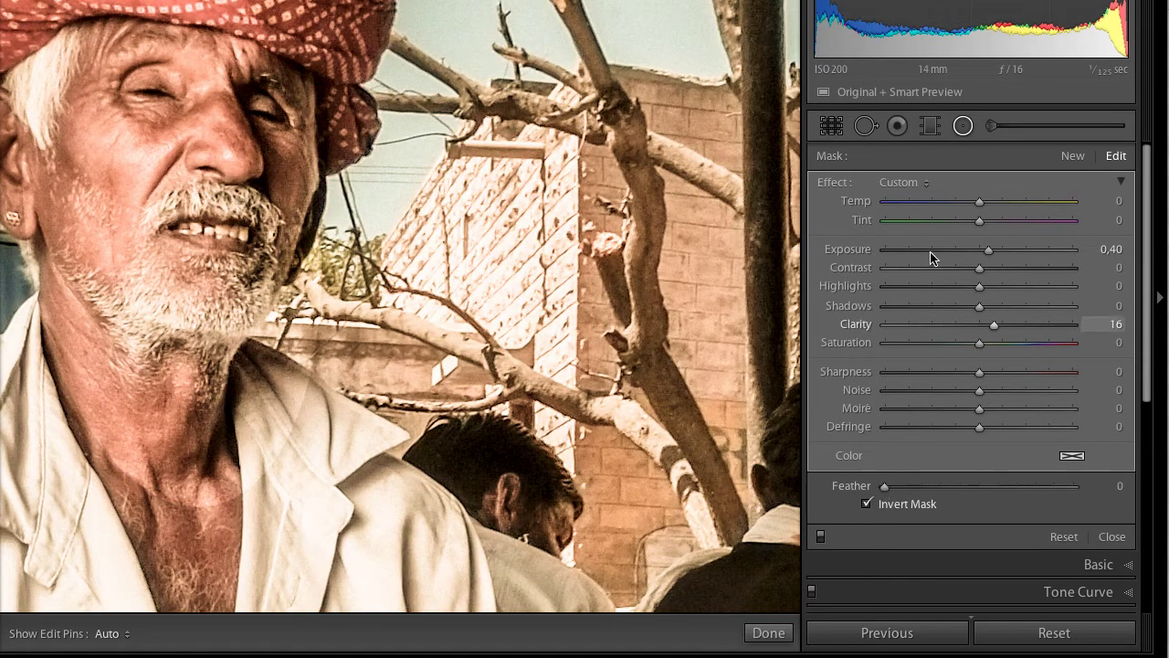
left_click_drag(988, 249, 1026, 252)
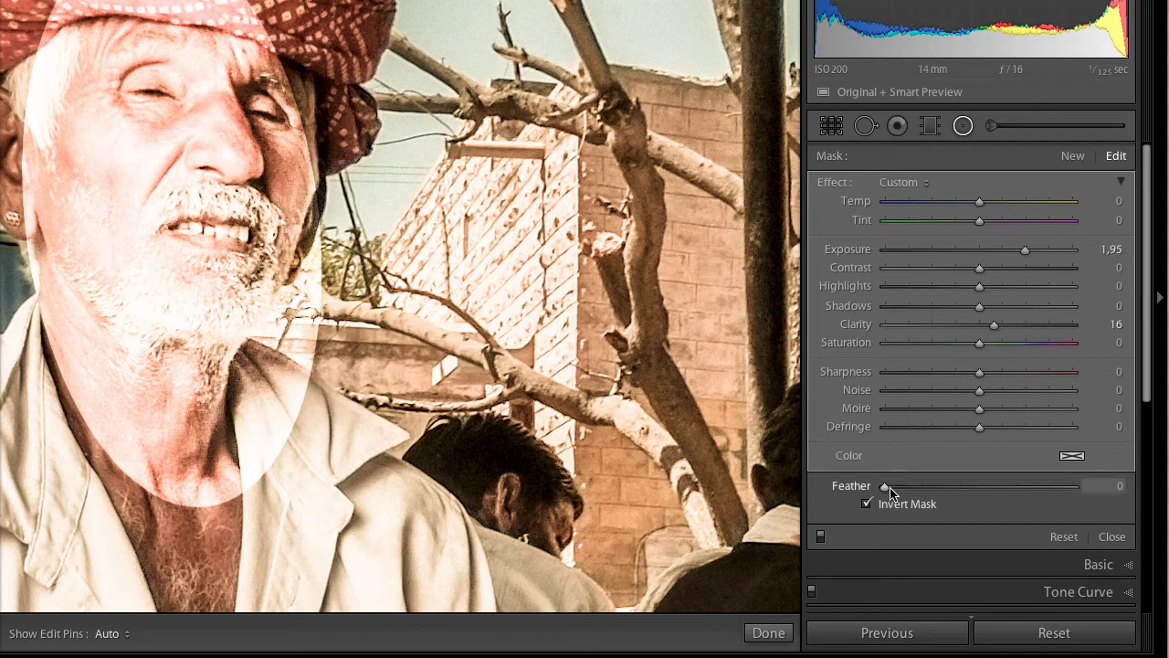
left_click_drag(914, 491, 1081, 501)
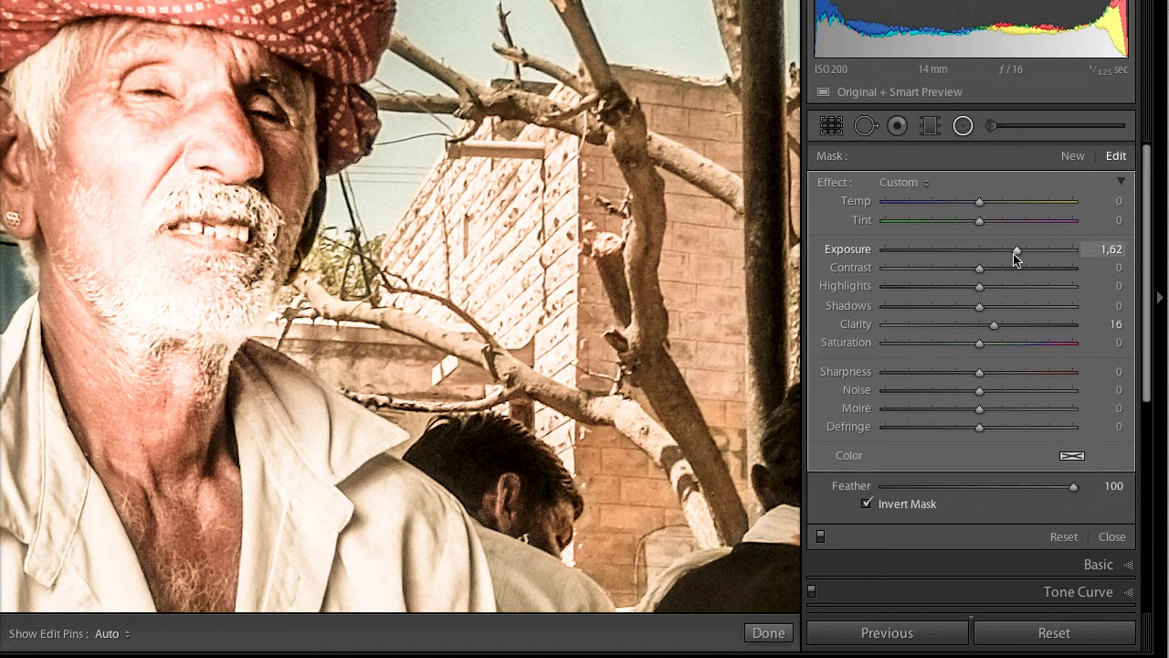
left_click_drag(1016, 258, 963, 259)
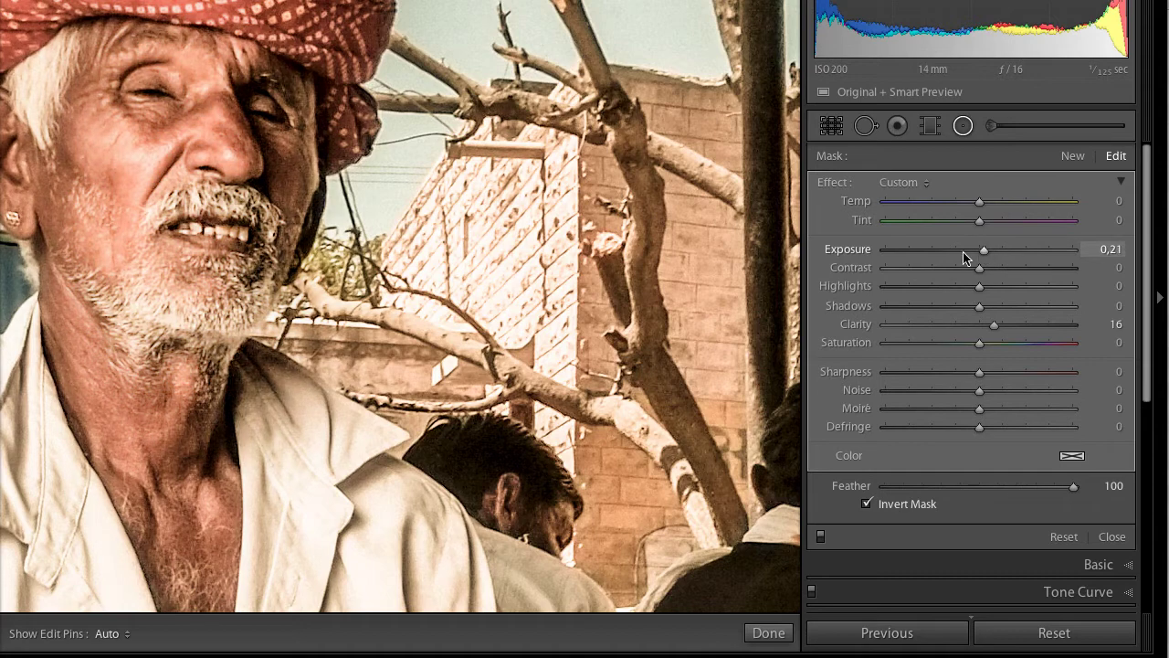
key("z")
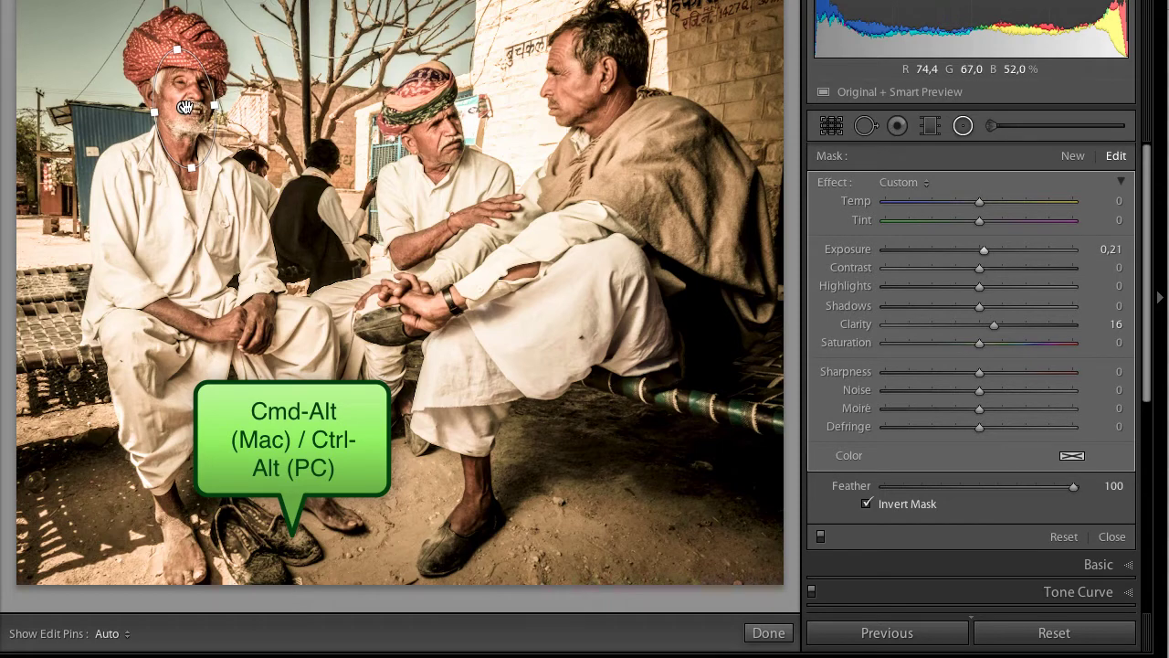
Duplicate the face filter onto the middle man's face and shrink it vertically
key("ctrl+alt")
left_click_drag(183, 107, 262, 137)
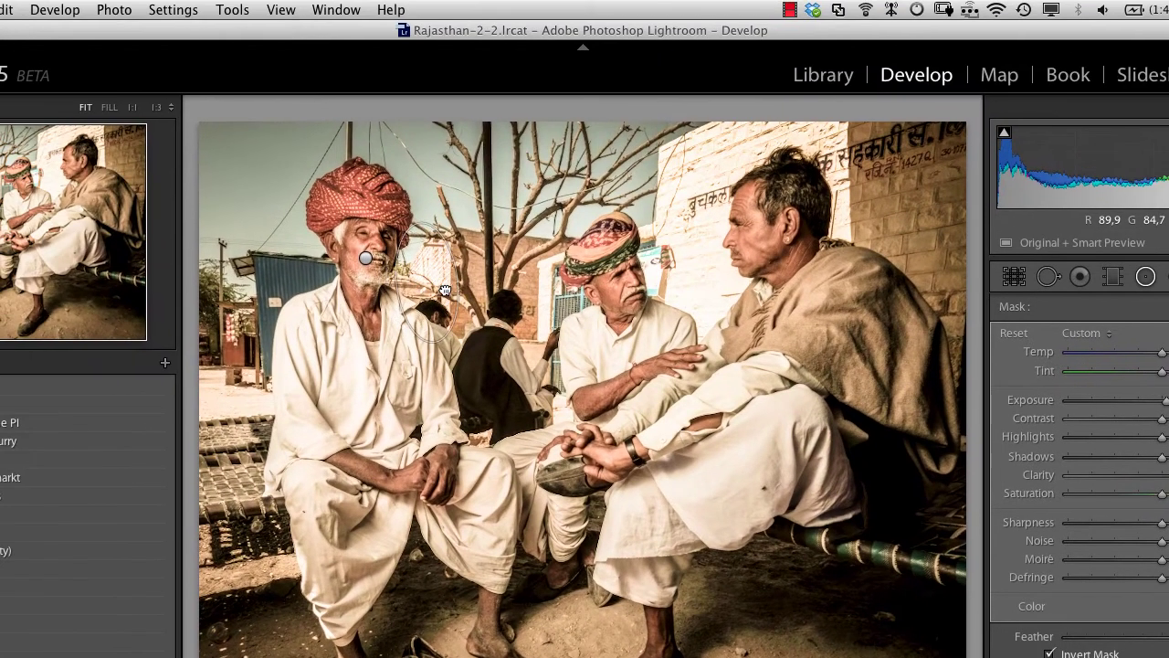
mouse_move(445, 290)
left_mouse_down()
mouse_move(613, 312)
mouse_move(622, 292)
left_mouse_up()
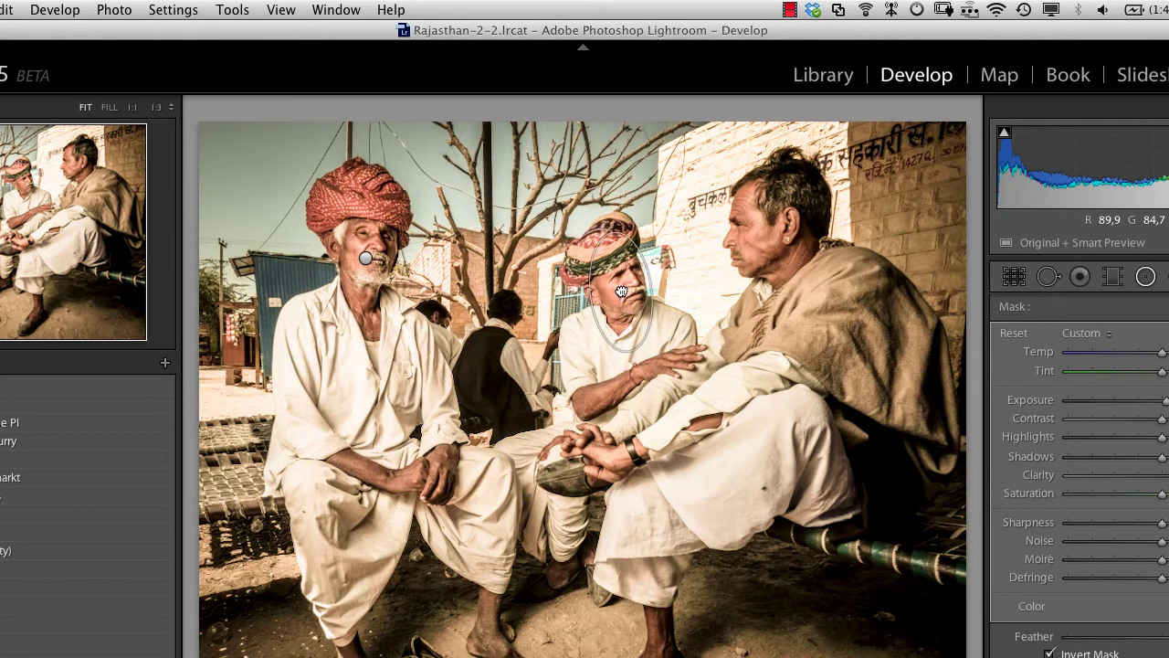
left_click_drag(621, 292, 621, 292)
left_click_drag(629, 350, 628, 335)
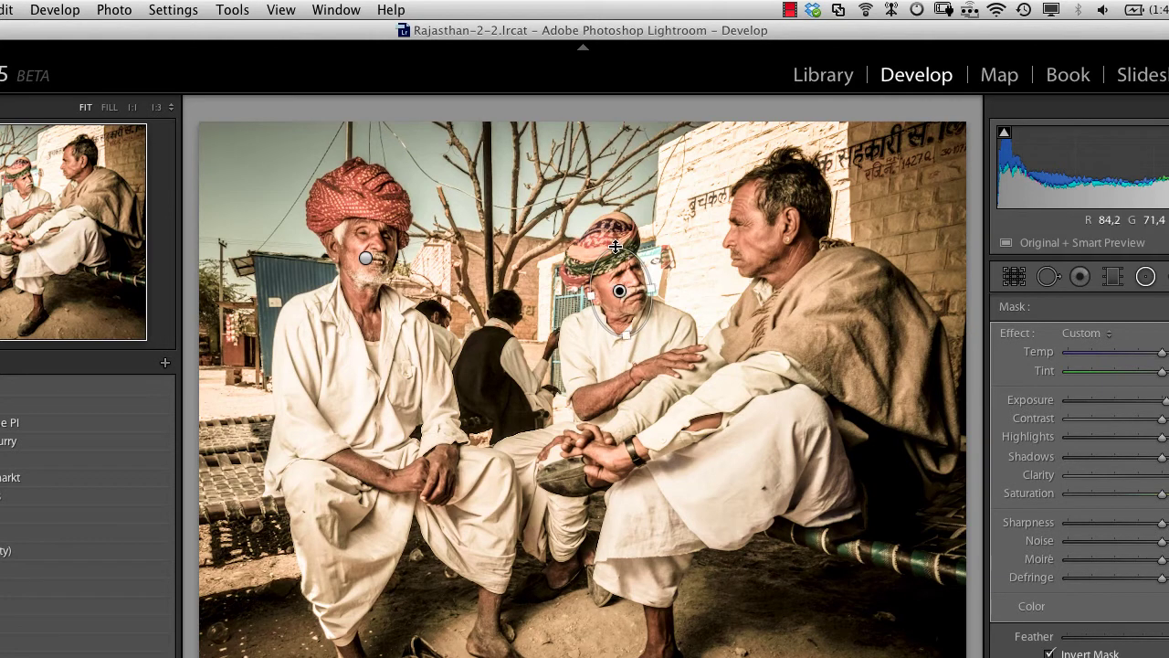
Copy the mask onto the right man's face, widen it around his head, then go to the next photo
key("alt")
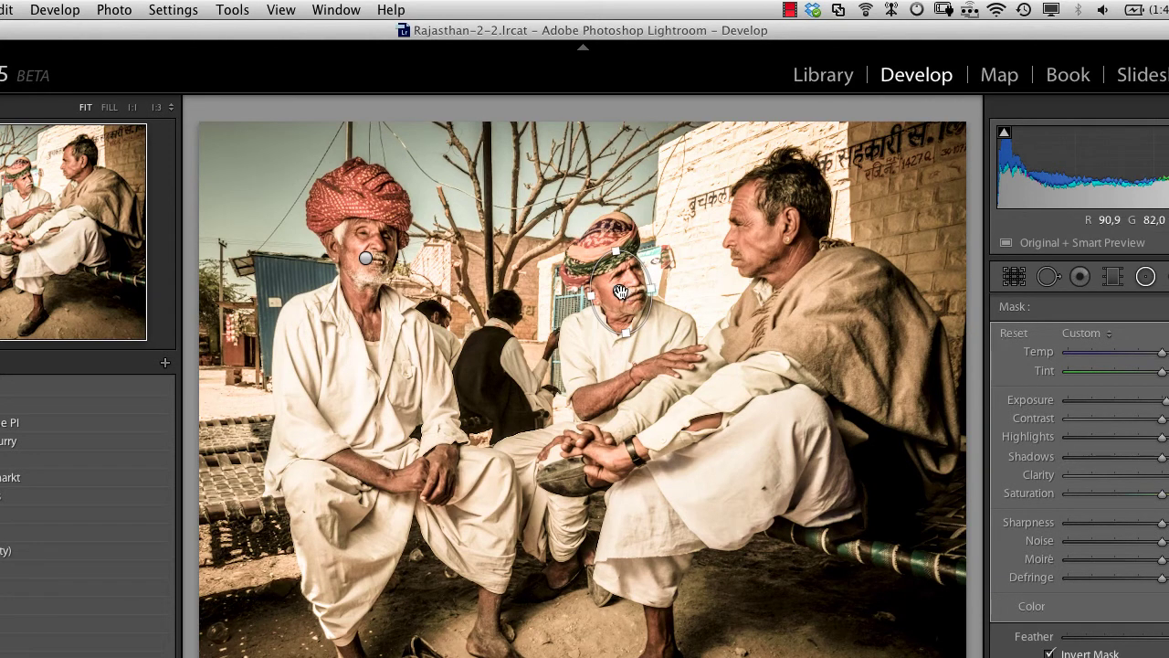
left_click_drag(620, 291, 763, 240)
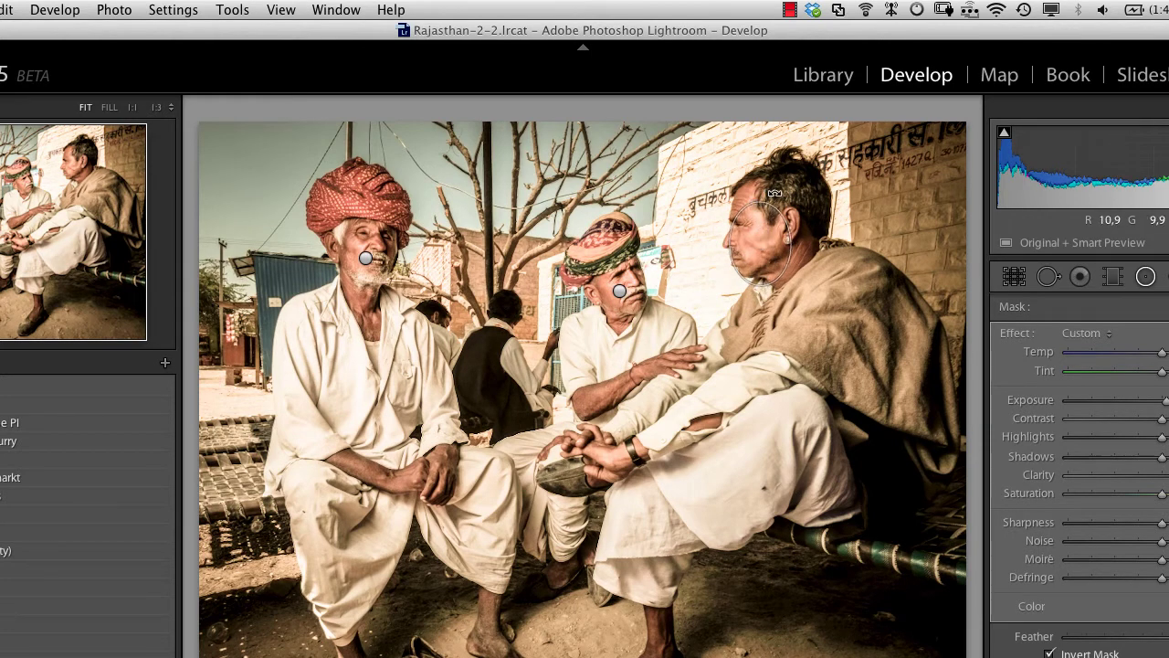
left_click_drag(773, 194, 779, 215)
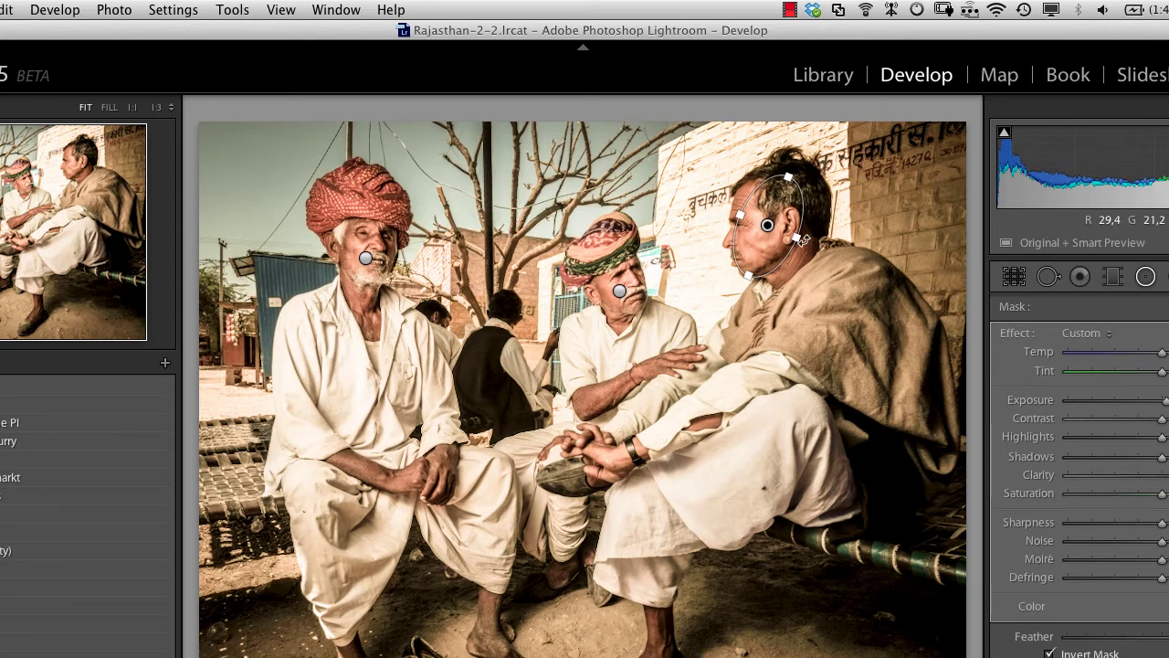
mouse_move(799, 238)
left_mouse_down()
mouse_move(809, 242)
mouse_move(774, 226)
left_mouse_up()
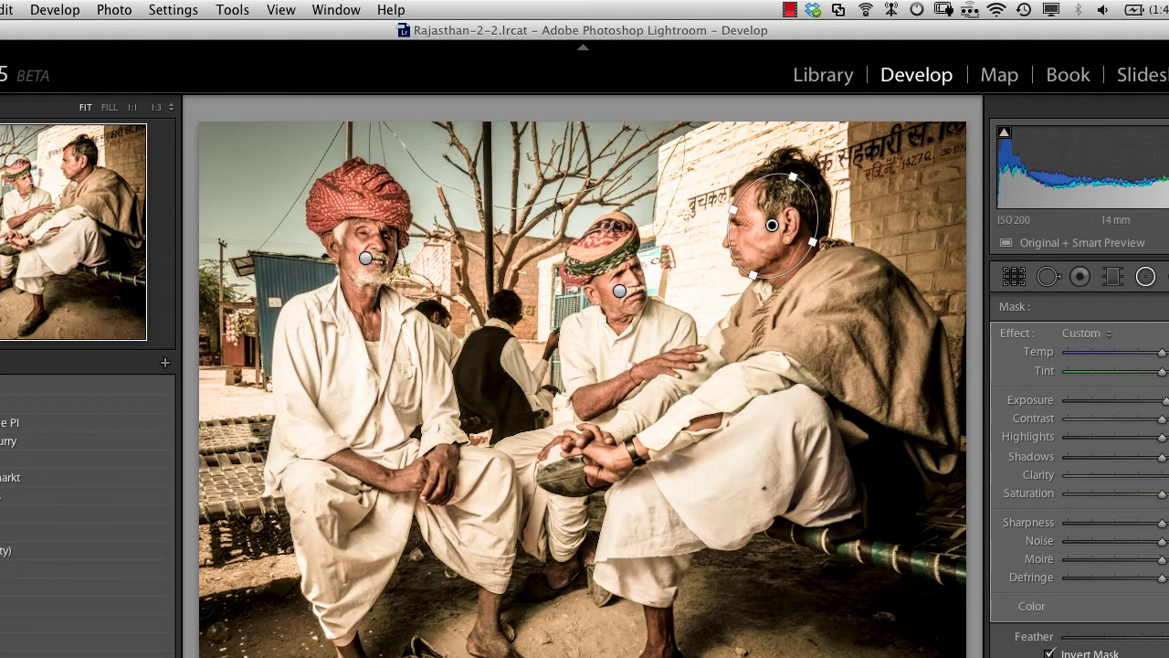
key("Right")
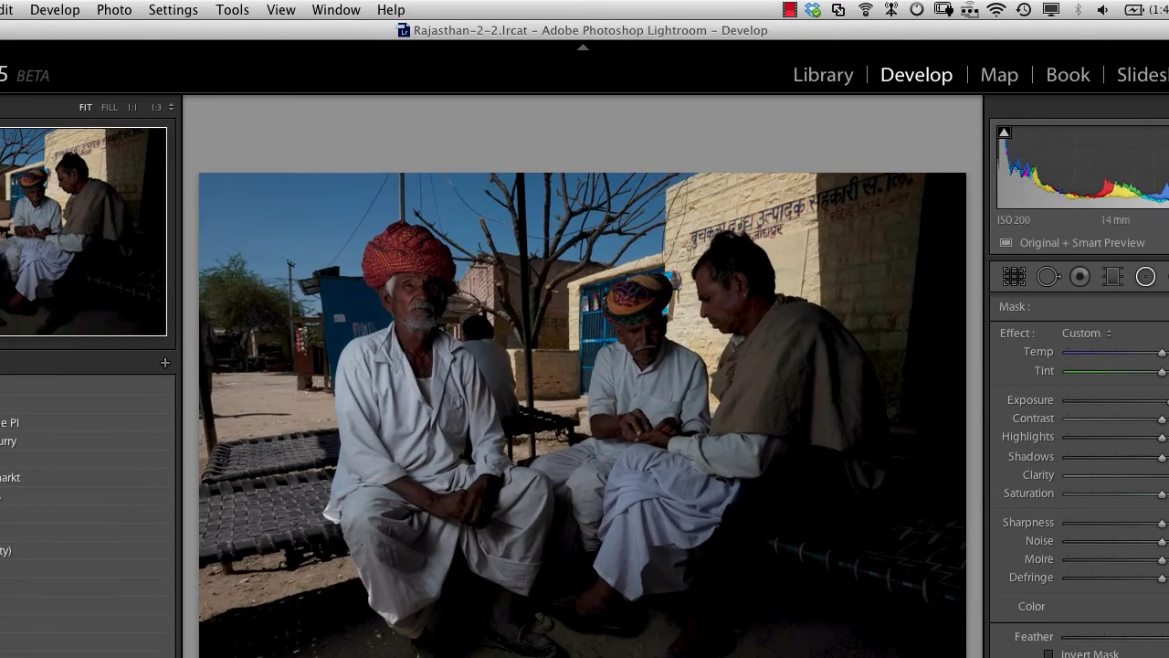
Copy the Jodhpur_9584 develop settings and open the untouched Jodhpur_9579 shot
left_click(685, 607)
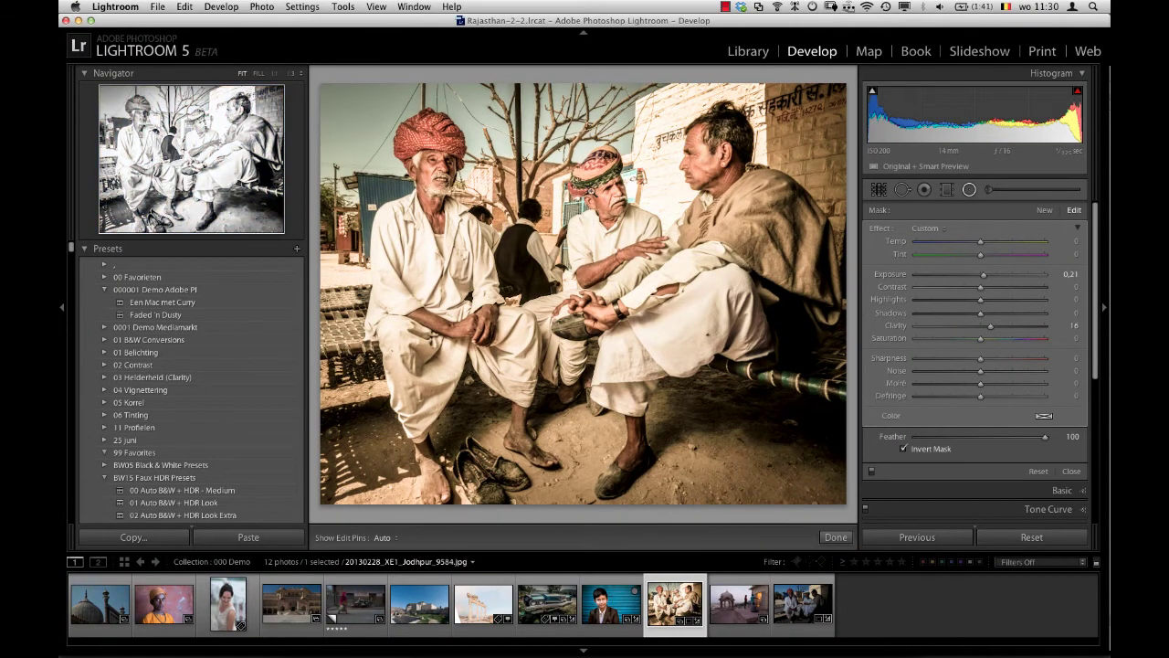
left_click(133, 537)
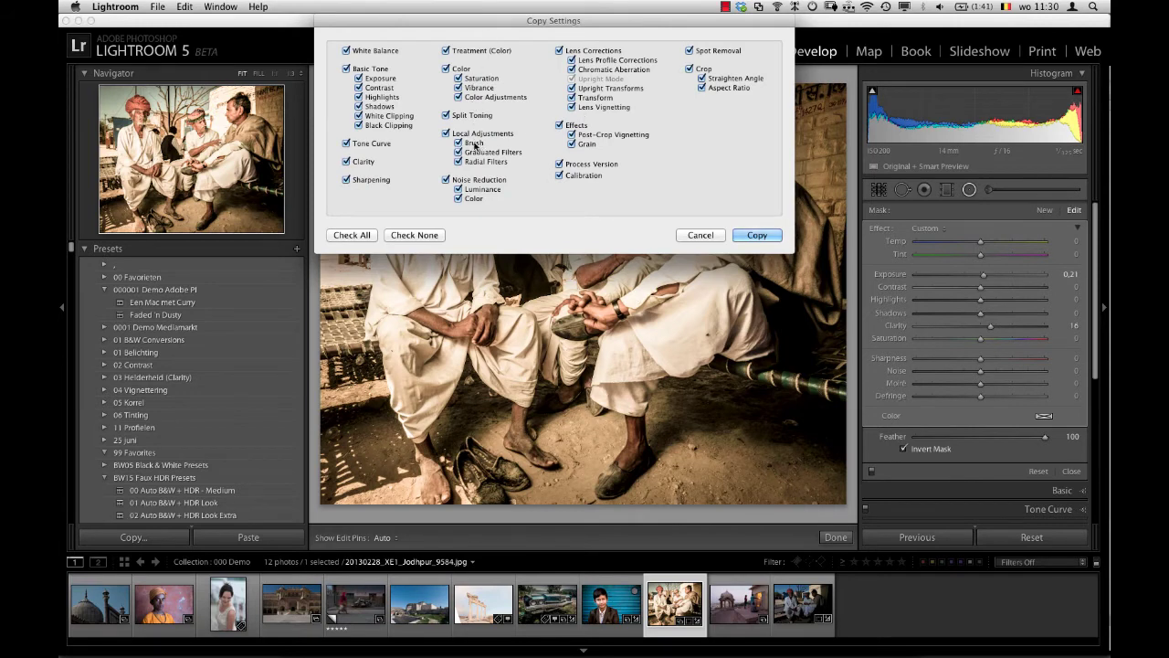
left_click(755, 236)
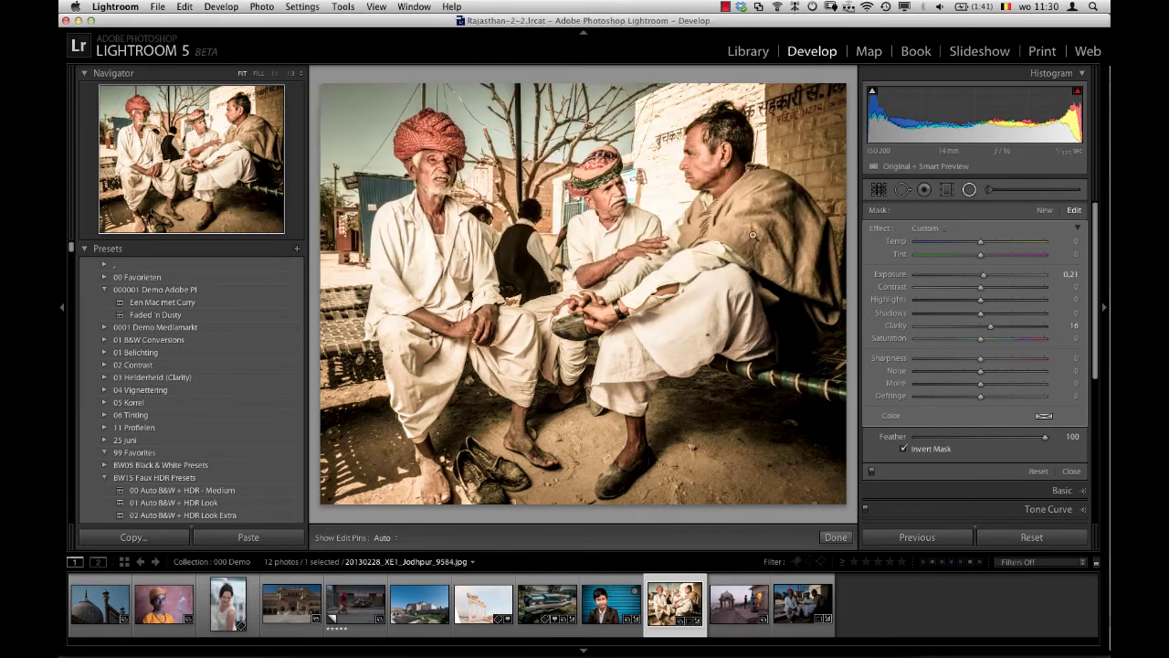
left_click(801, 607)
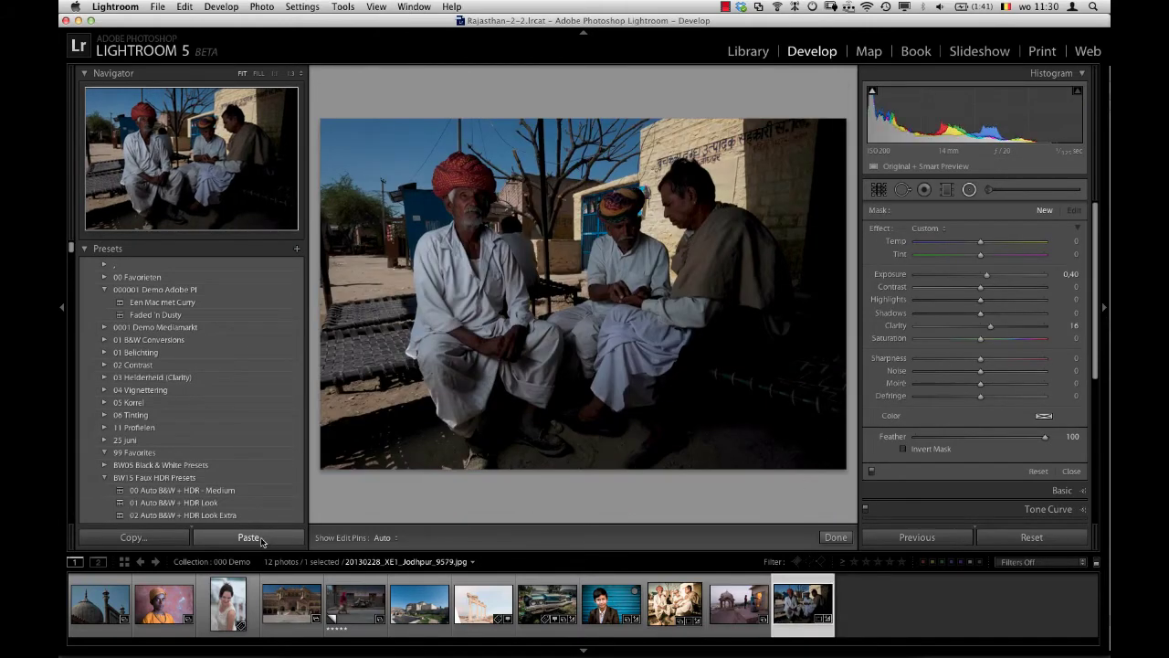
Paste the copied settings onto Jodhpur_9579 and raise Exposure to +0.30
left_click(260, 540)
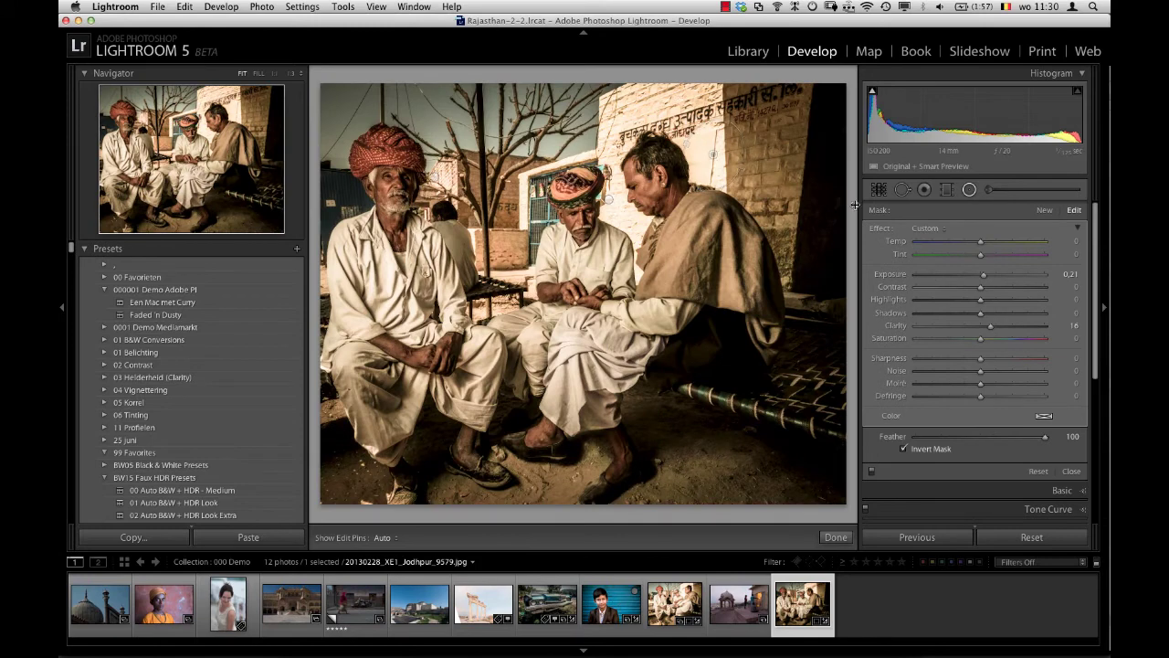
left_click(1062, 490)
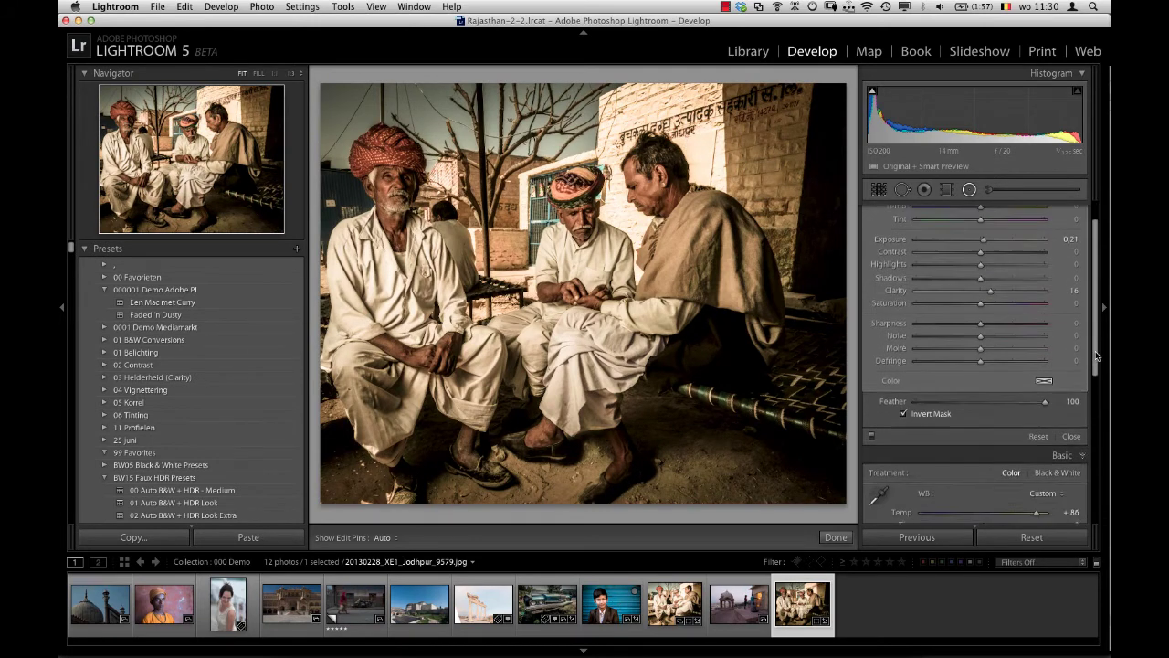
left_click_drag(1098, 340, 1097, 411)
left_click_drag(985, 450, 987, 450)
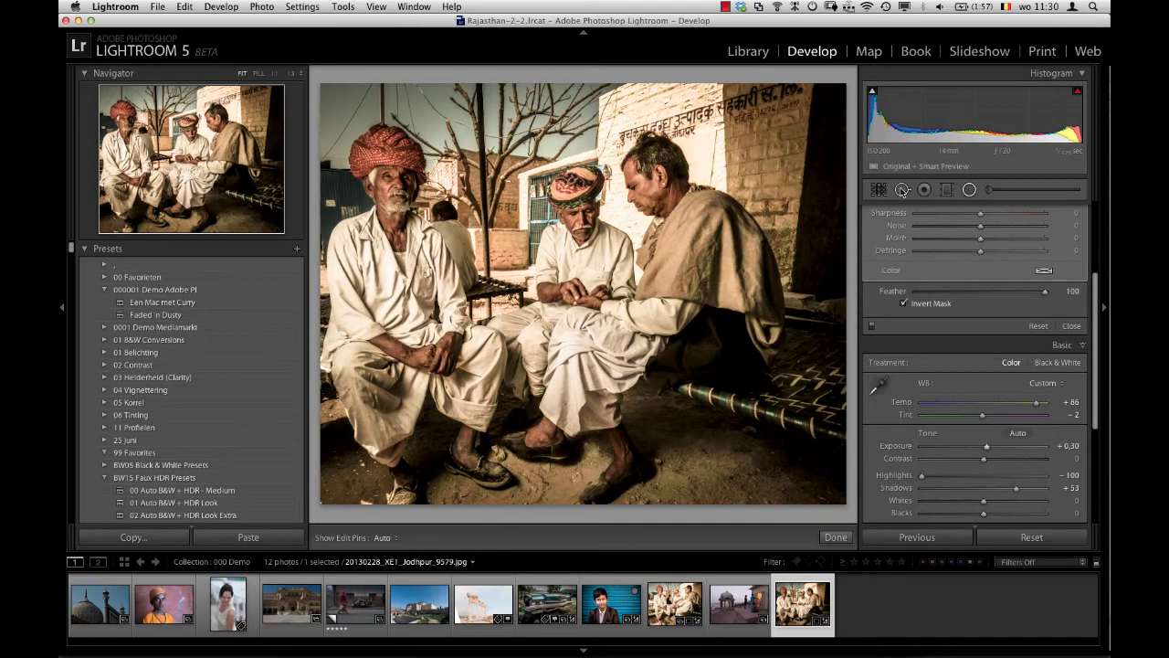
Move the pasted radial masks onto the left, middle and right men's faces
left_click(903, 190)
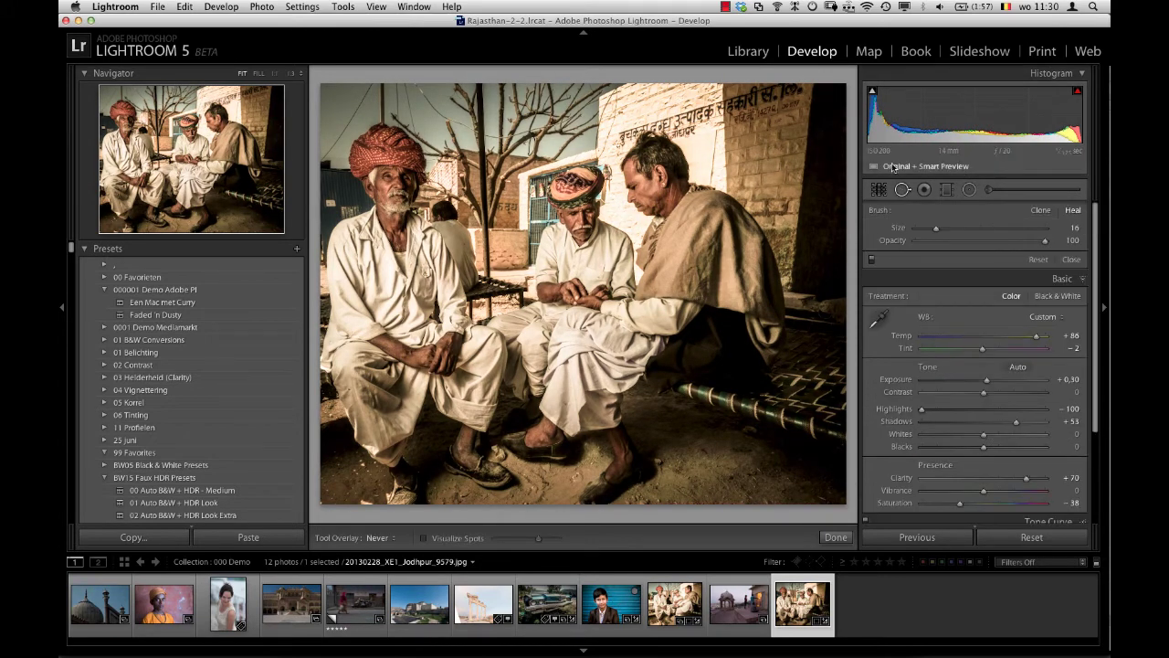
left_click(969, 189)
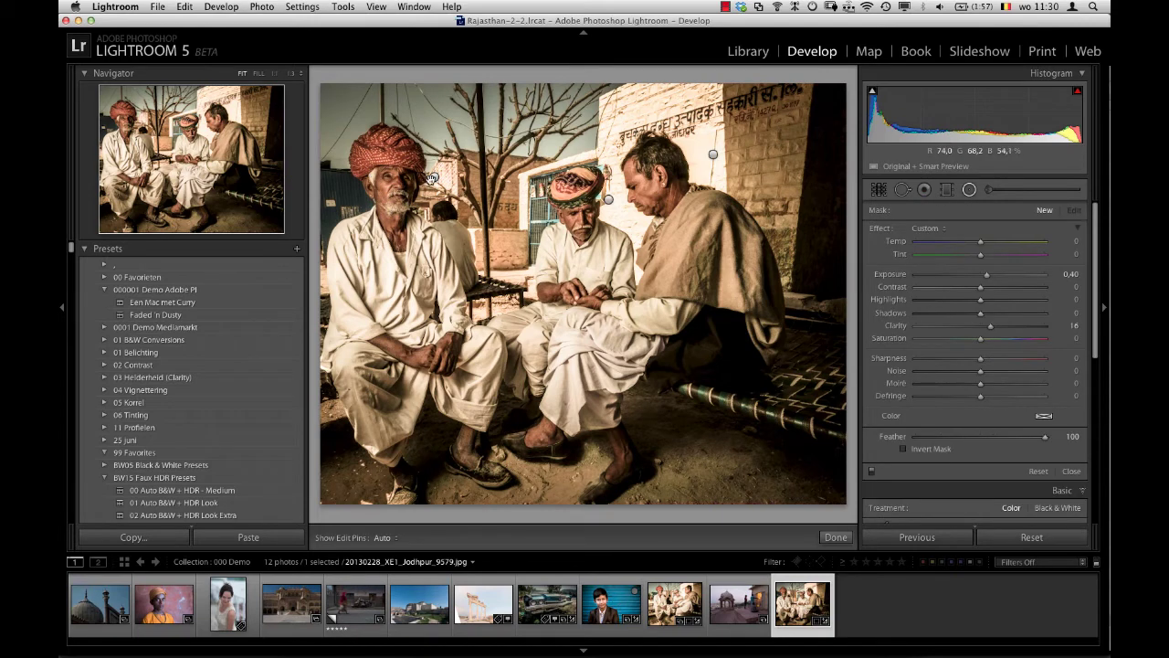
left_click(435, 176)
left_click(608, 198)
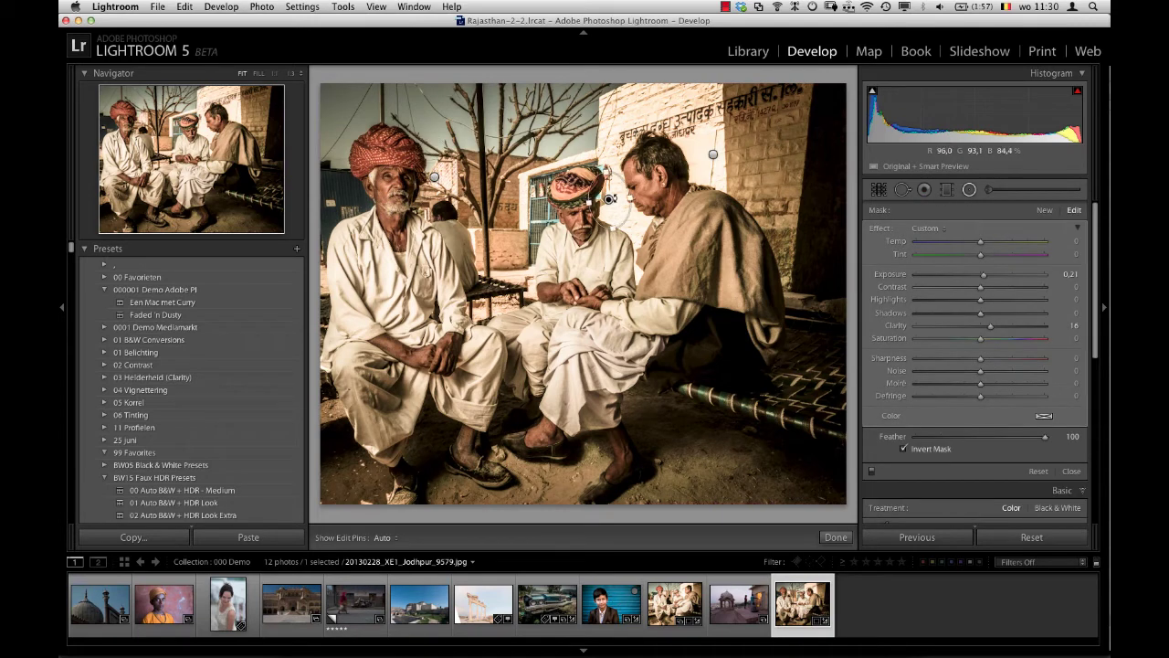
left_click(713, 155)
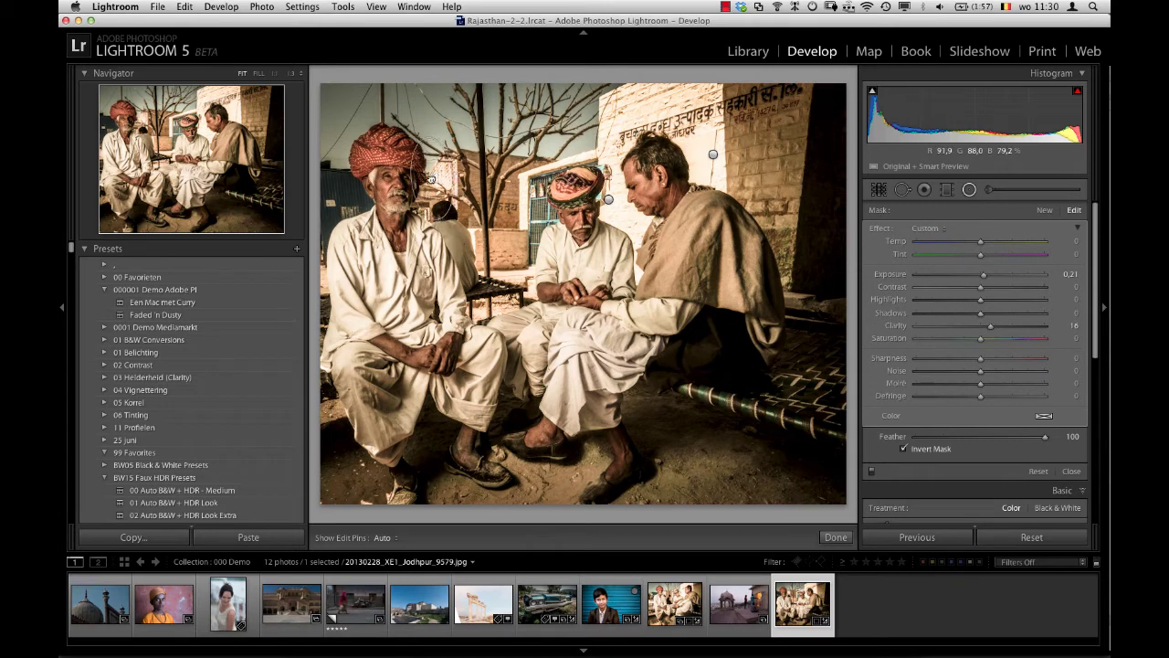
left_click_drag(436, 176, 392, 184)
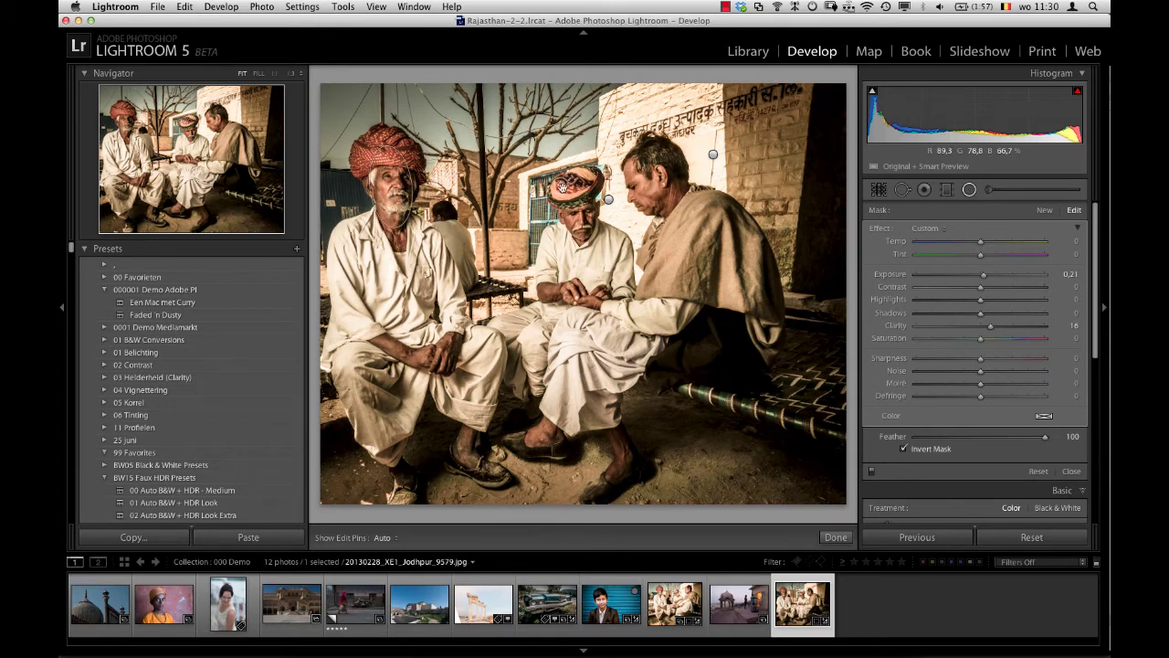
left_click(607, 199)
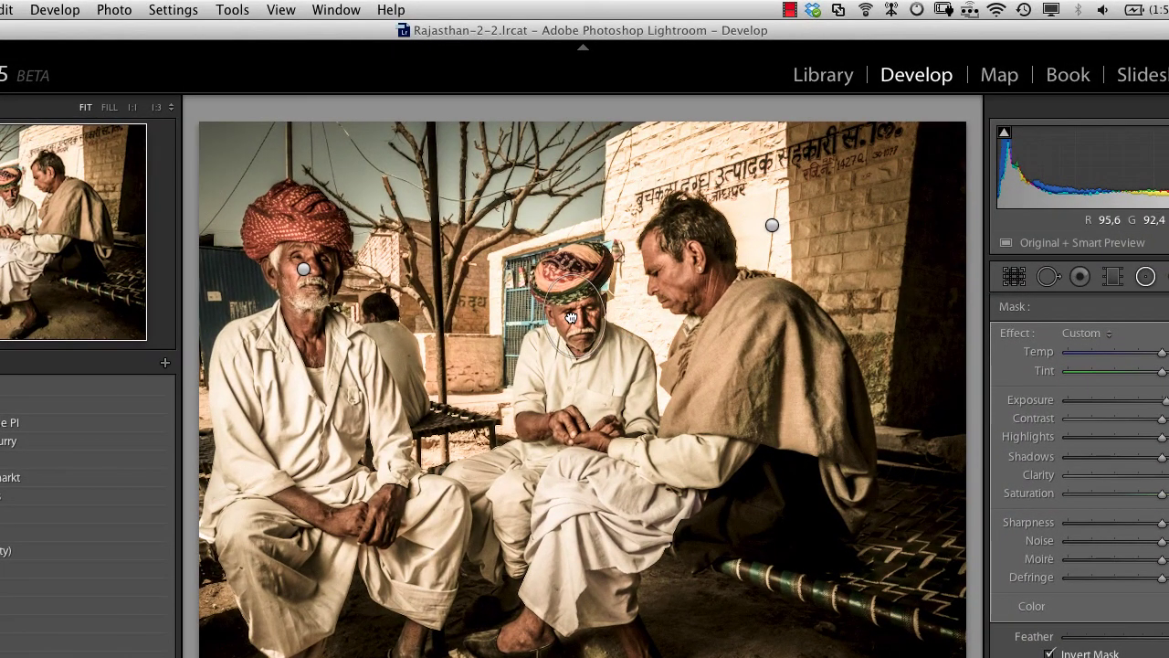
left_click_drag(617, 290, 575, 314)
left_click(772, 225)
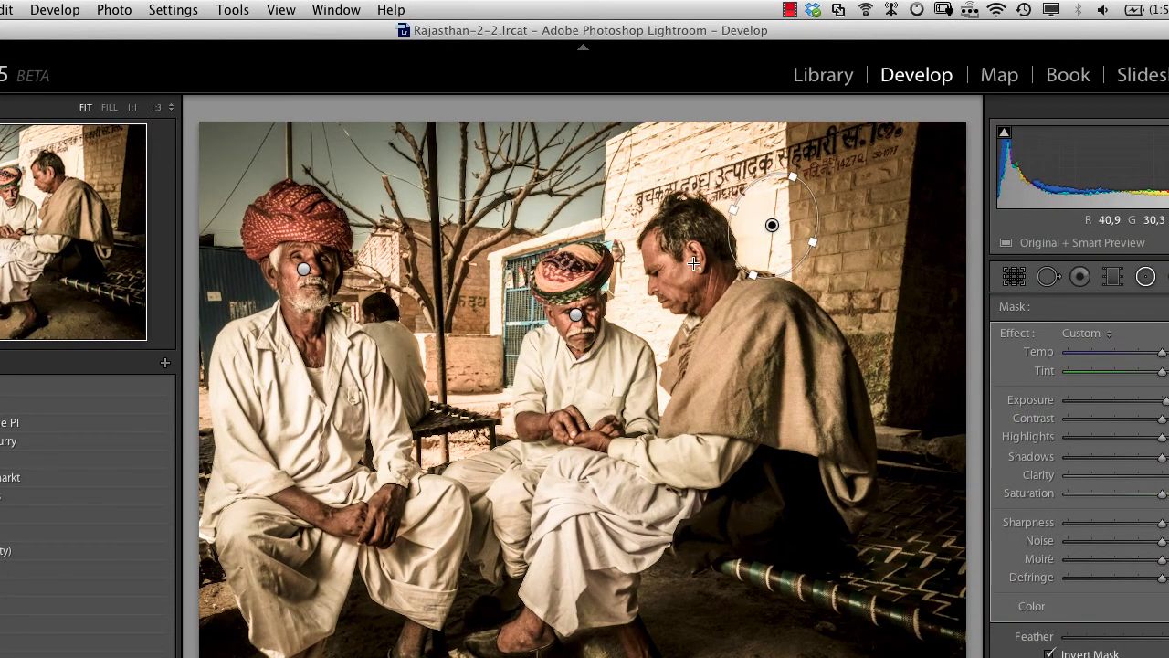
left_click_drag(772, 225, 683, 263)
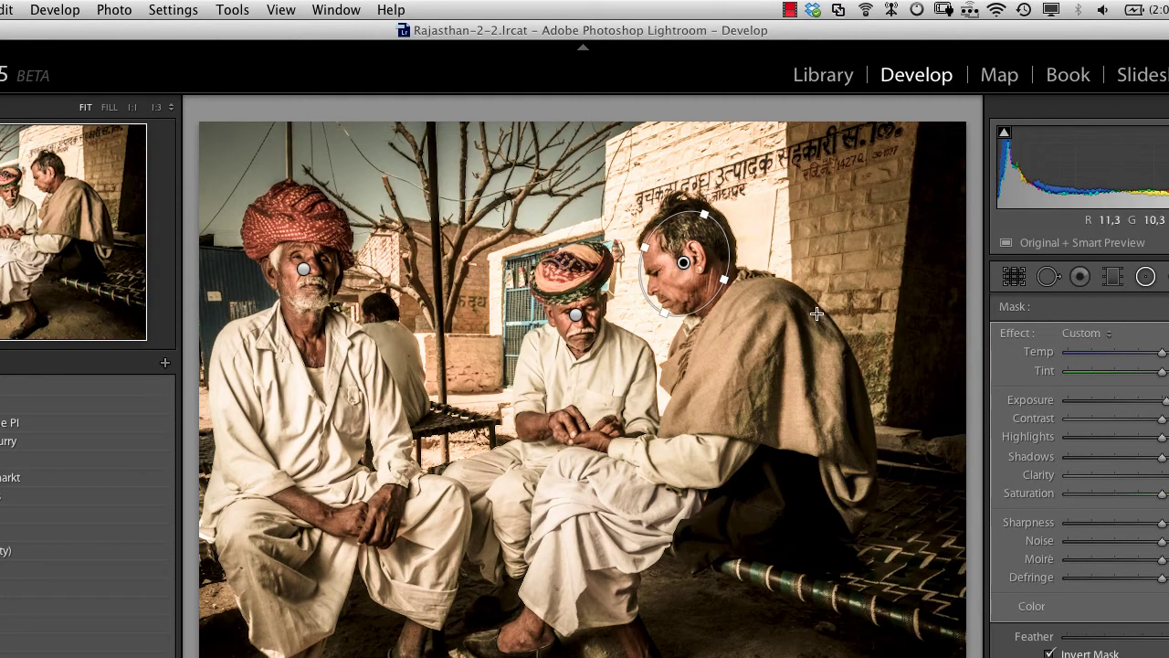
key("r")
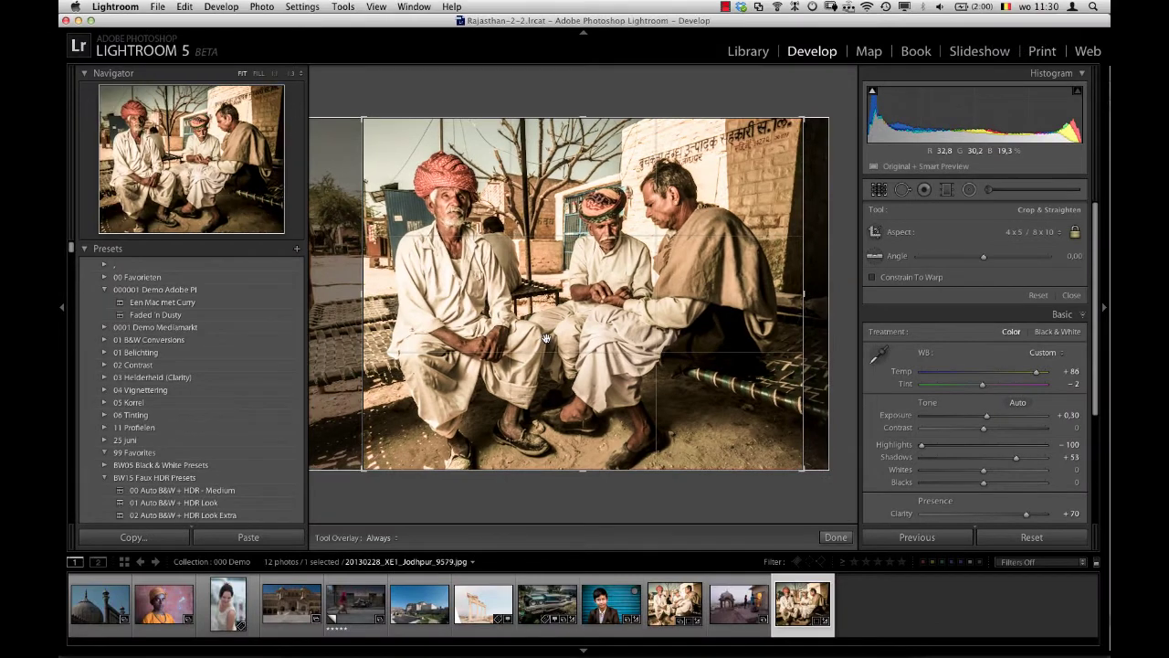
Commit the crop, collapse Presets and History, and open the Slideshow After collection
key("r")
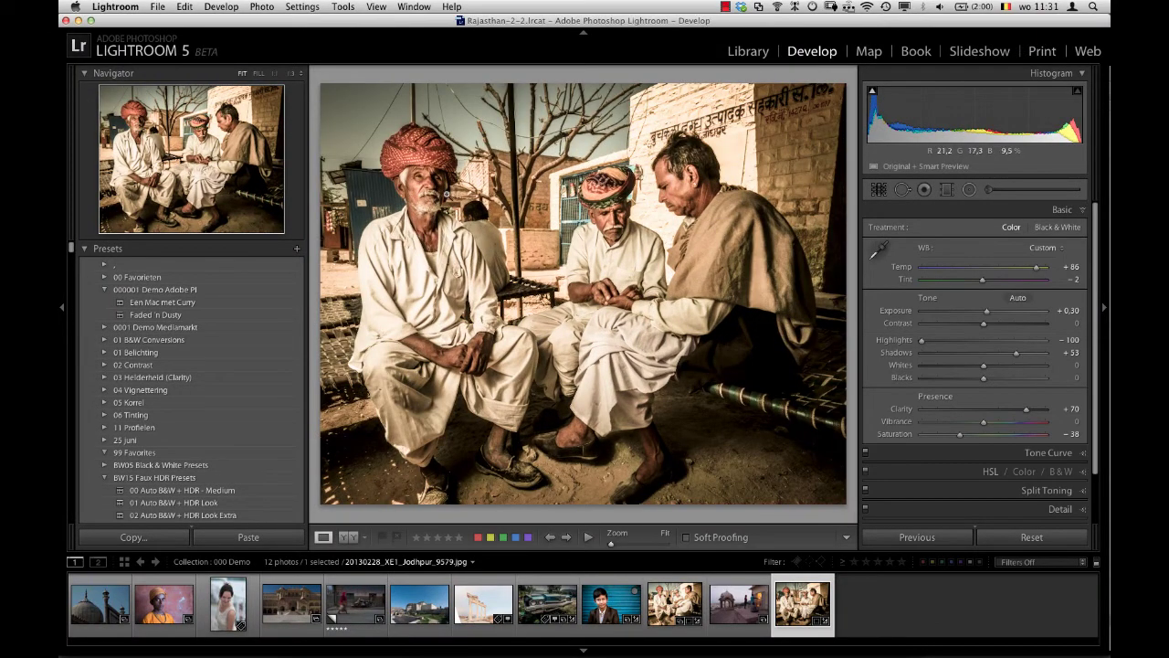
left_click(970, 189)
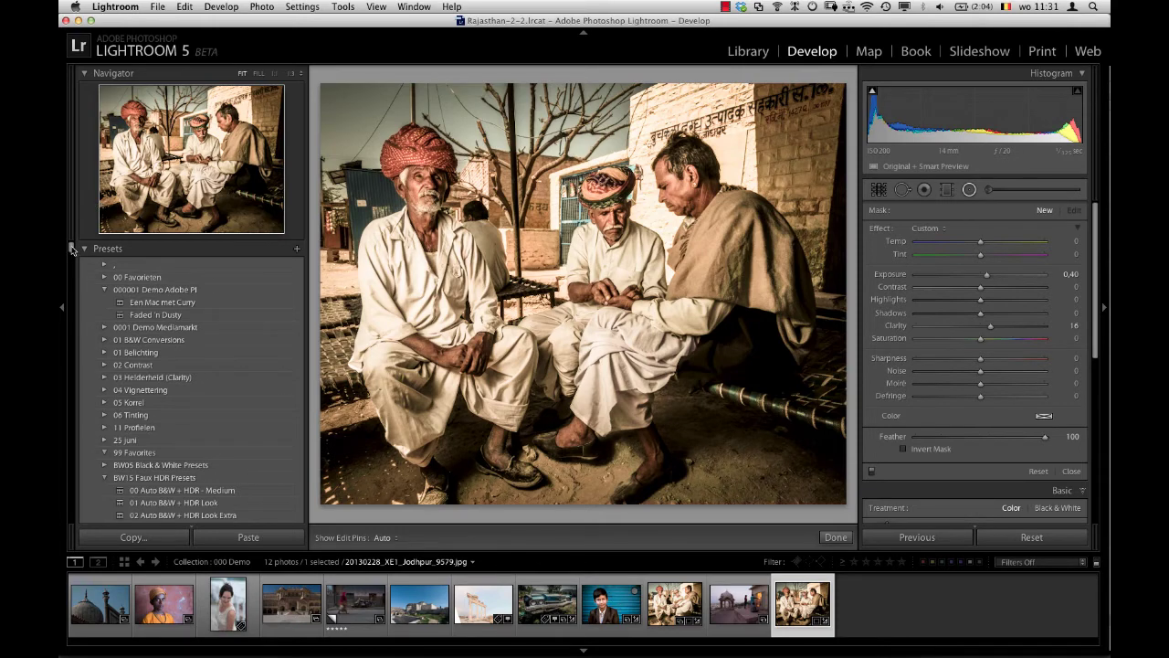
mouse_move(72, 250)
left_mouse_down()
mouse_move(72, 286)
mouse_move(72, 245)
left_mouse_up()
left_click(107, 251)
left_click(85, 289)
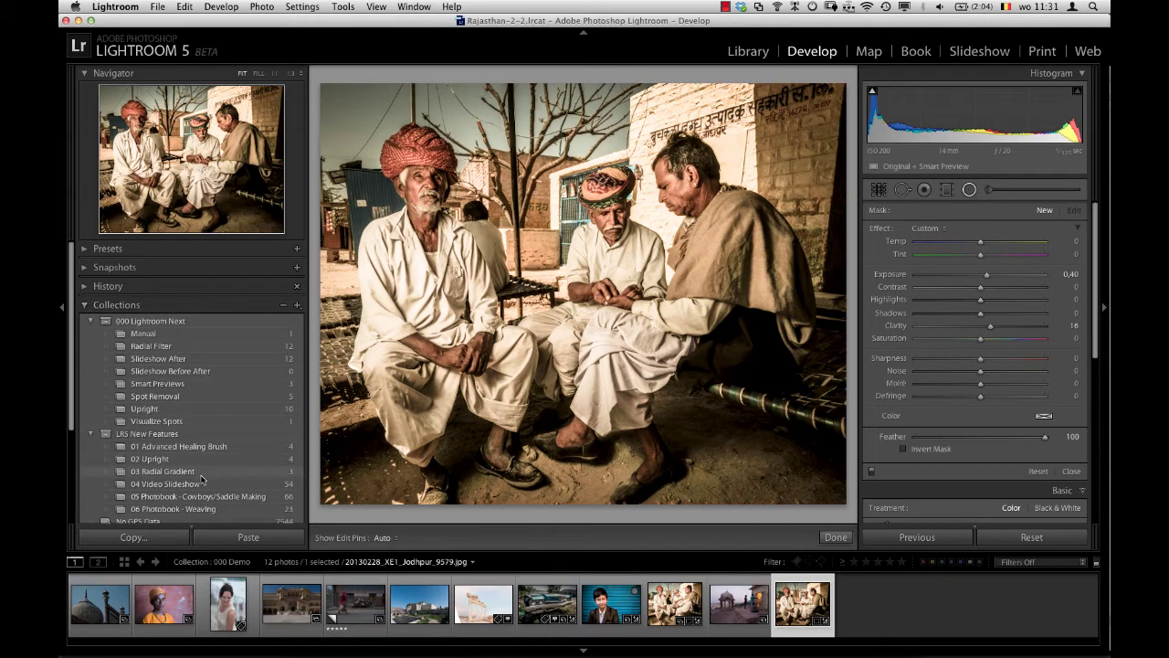
left_click(222, 358)
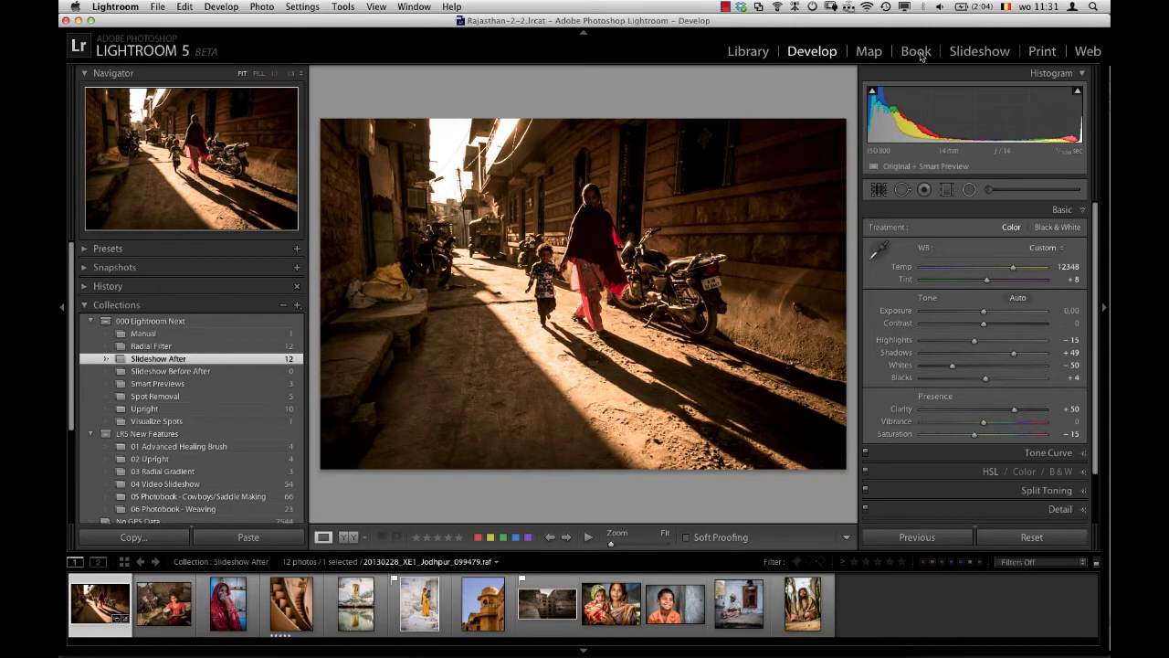
Switch to the Book module and select page 3 of the Slideshow After book
left_click(919, 55)
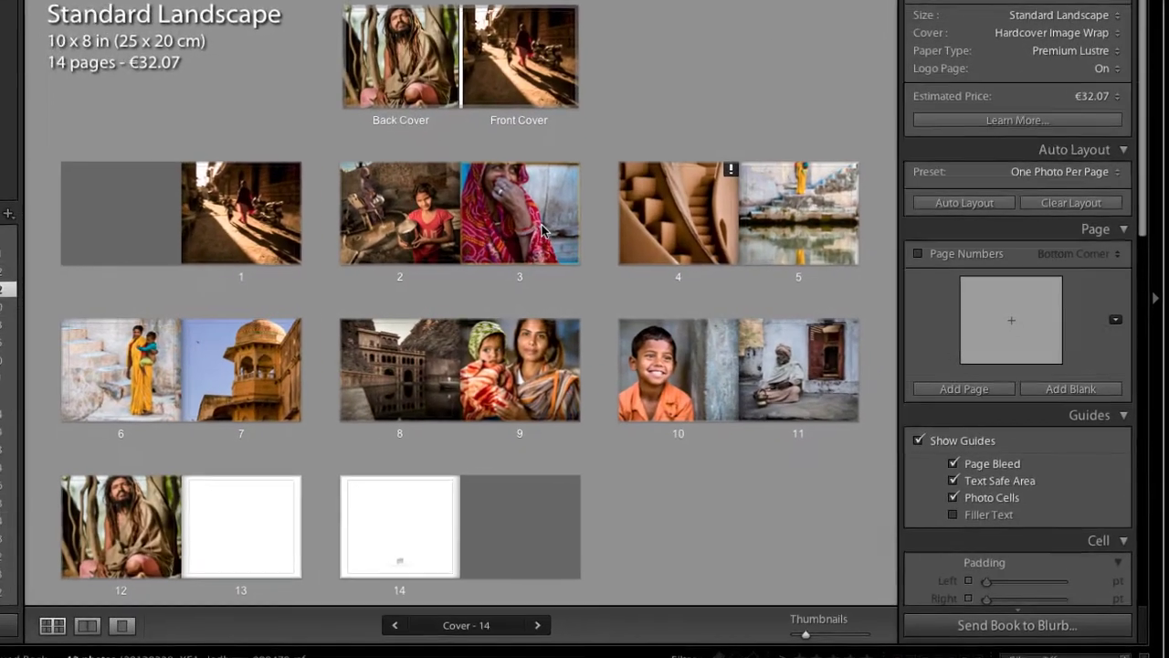
left_click(671, 262)
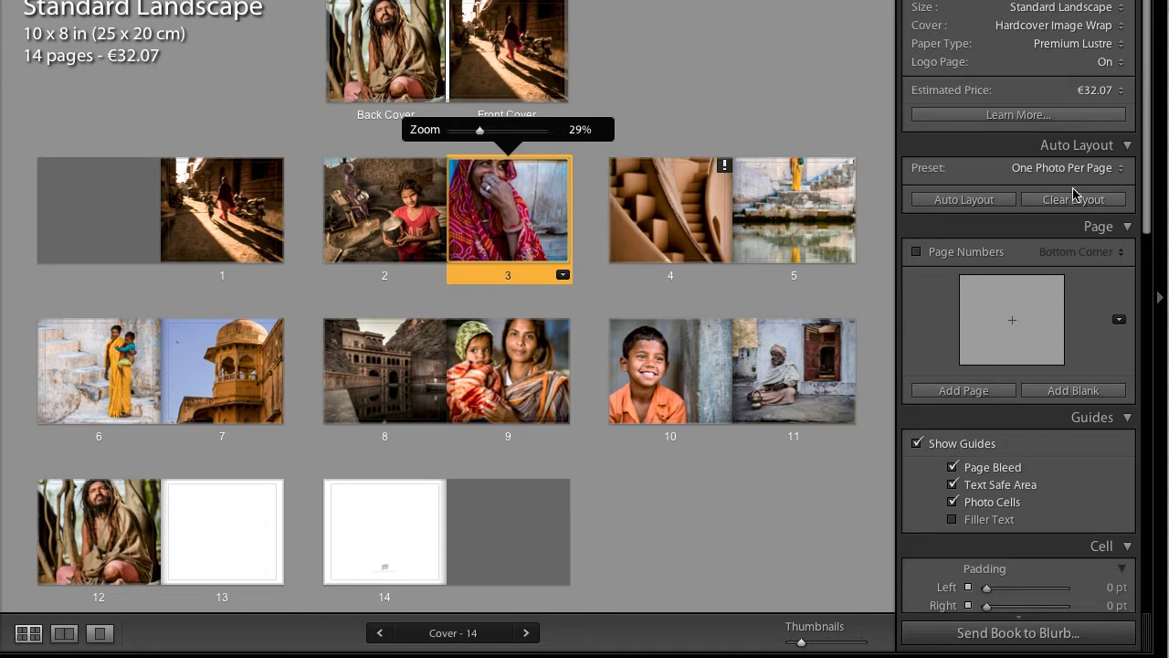
Set page 3's cell padding to Left 113, Right 105, Top 34, Bottom 210 pt and save it as a custom page
scroll(1151, 236, "down", 2)
scroll(1149, 236, "down", 2)
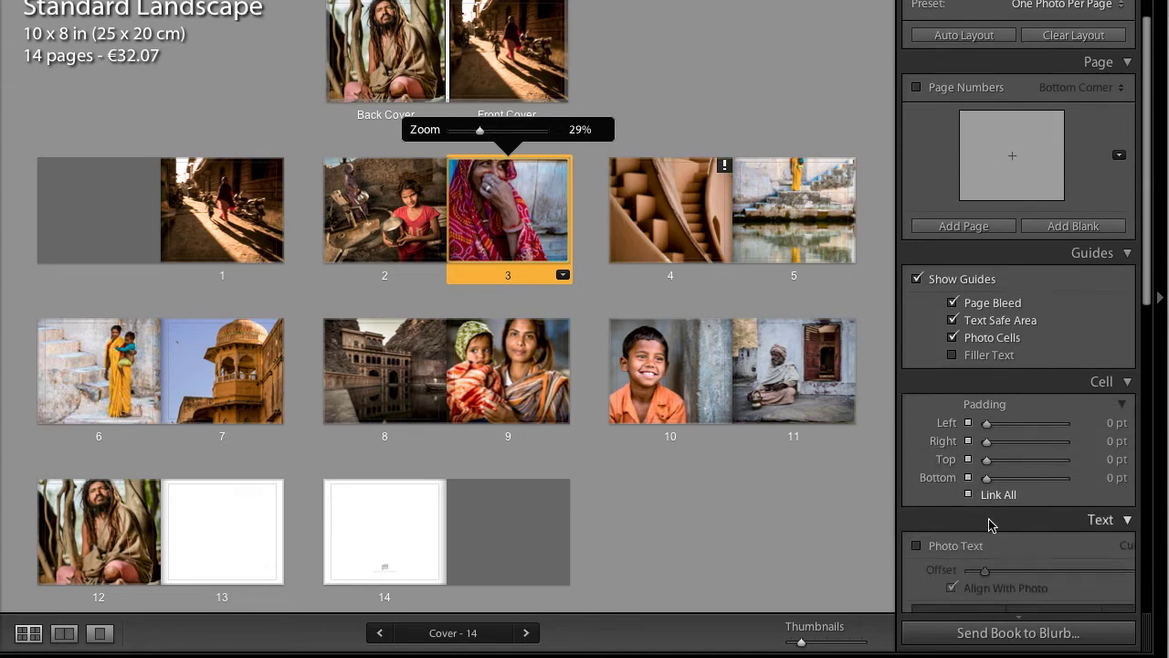
left_click_drag(987, 477, 1014, 478)
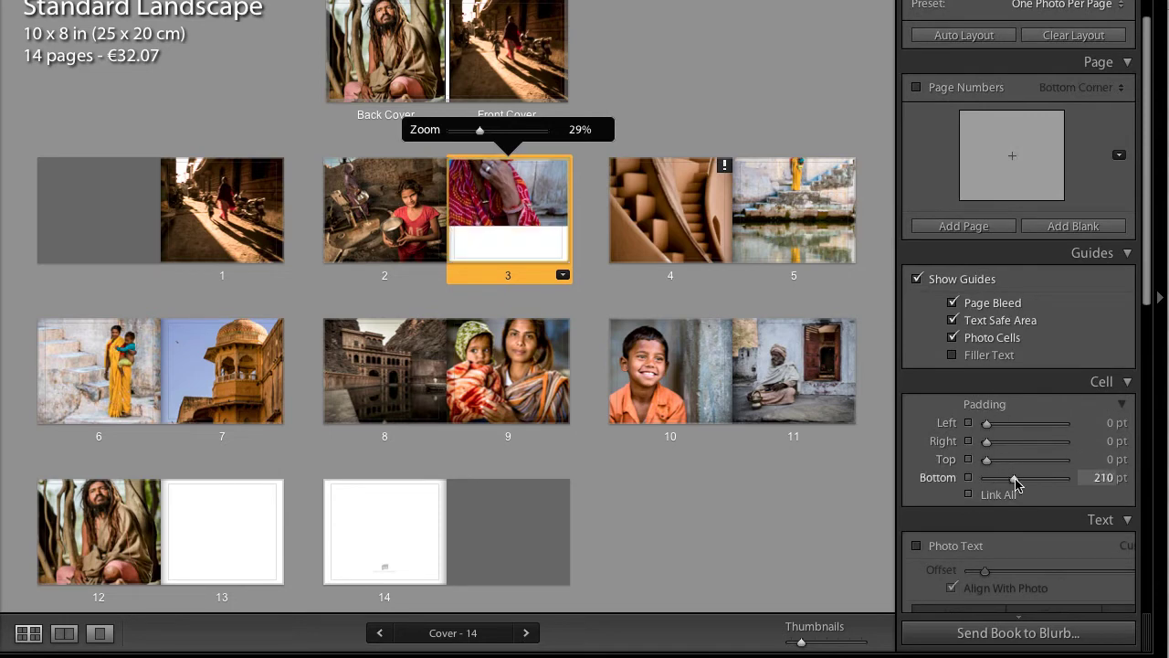
left_click_drag(987, 423, 999, 423)
mouse_move(986, 441)
left_mouse_down()
mouse_move(1000, 441)
mouse_move(992, 459)
left_mouse_up()
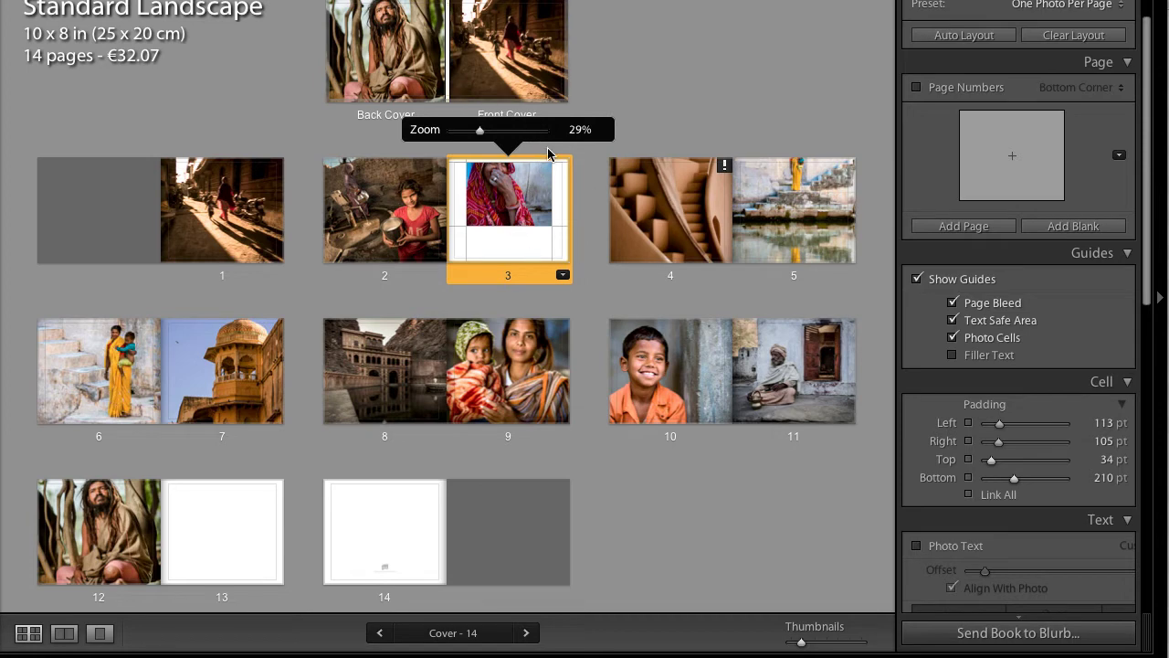
right_click(516, 205)
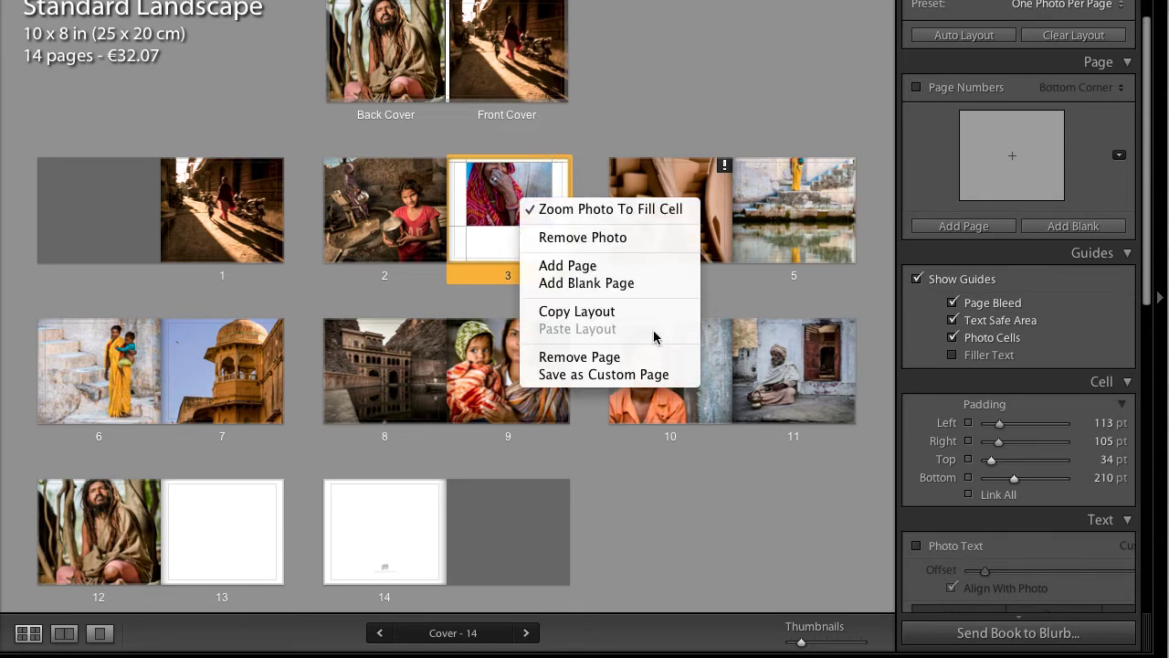
left_click(654, 376)
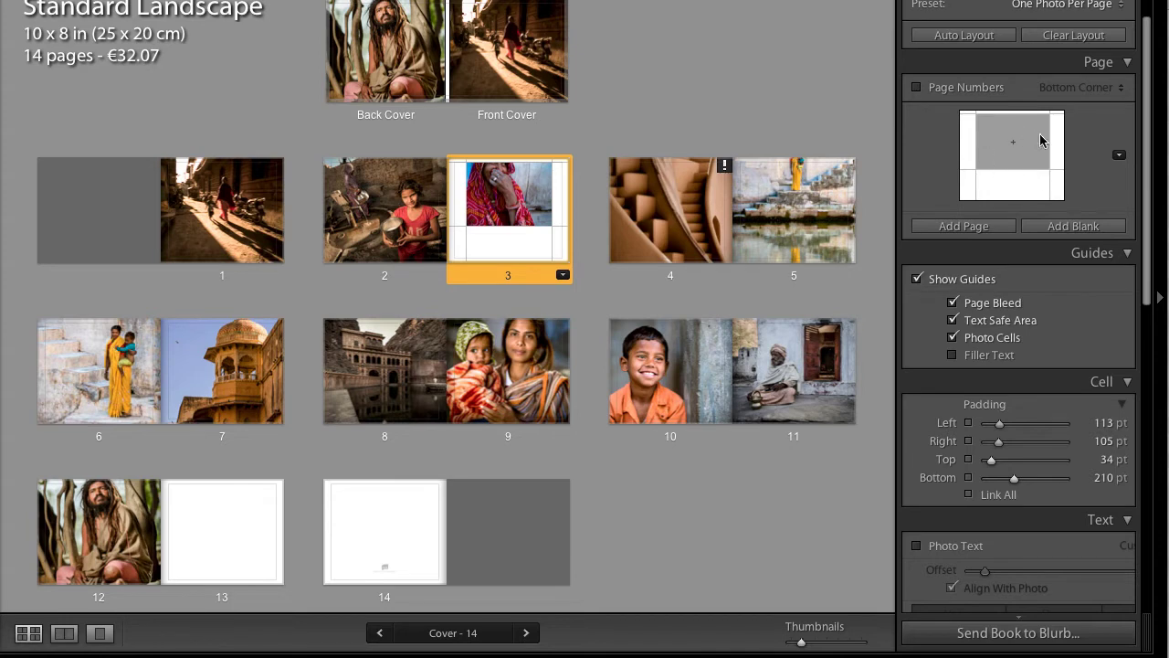
Add the custom single-photo page layout to Favorites and confirm it shows under Favorites
left_click(1119, 156)
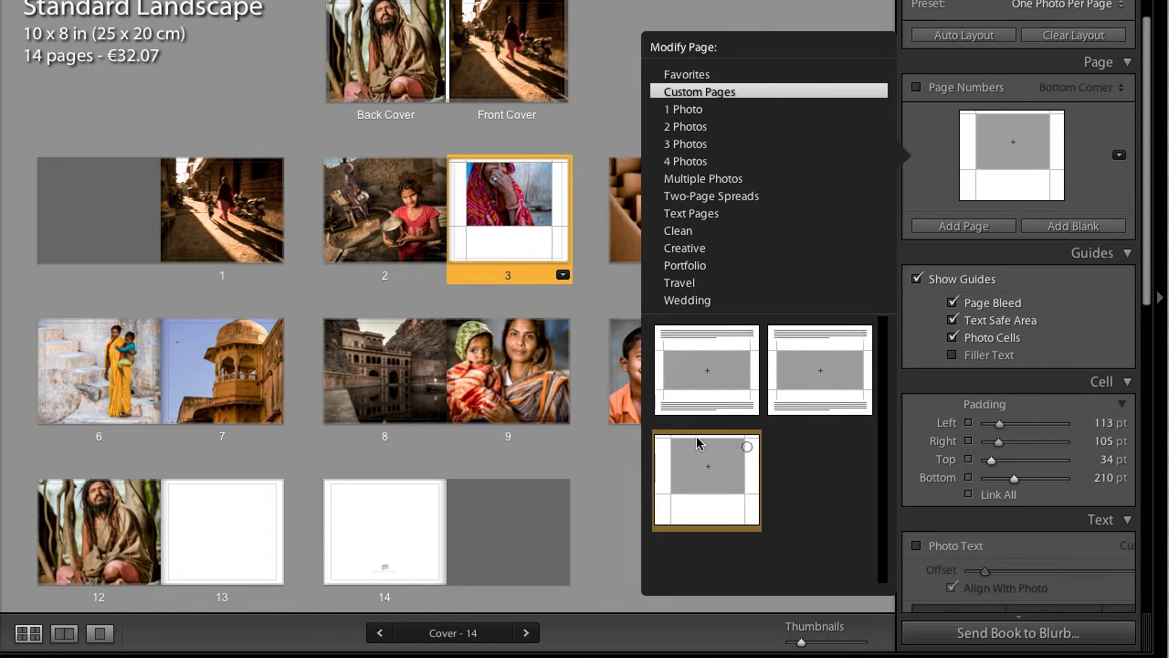
right_click(691, 470)
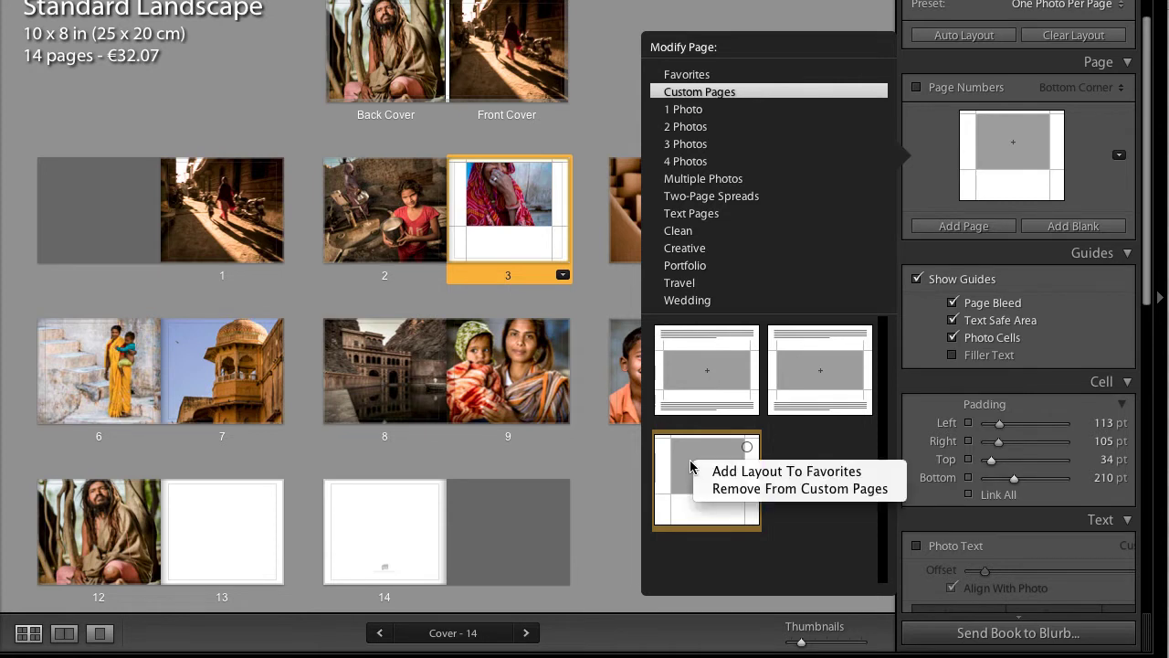
left_click(841, 472)
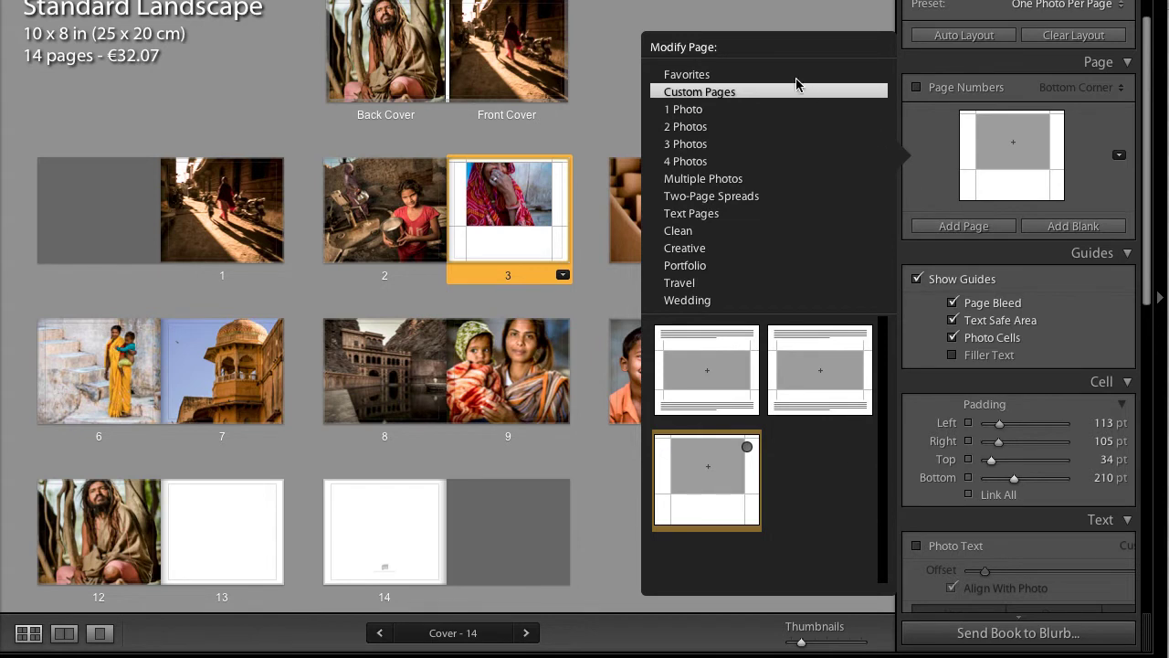
left_click(730, 77)
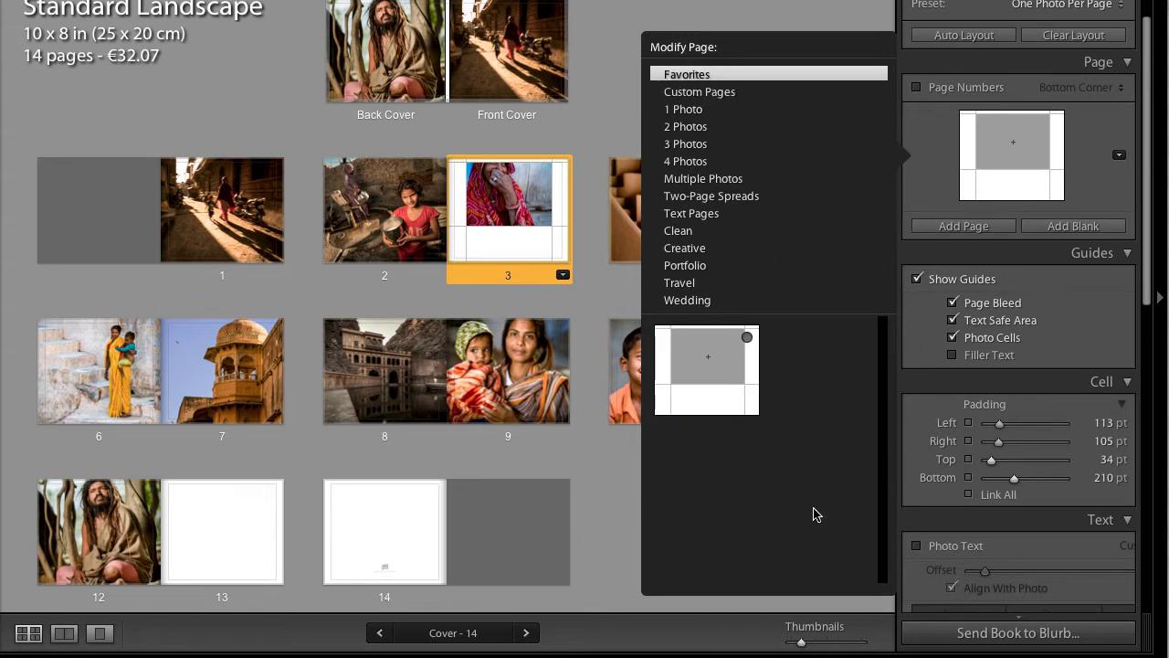
key("Escape")
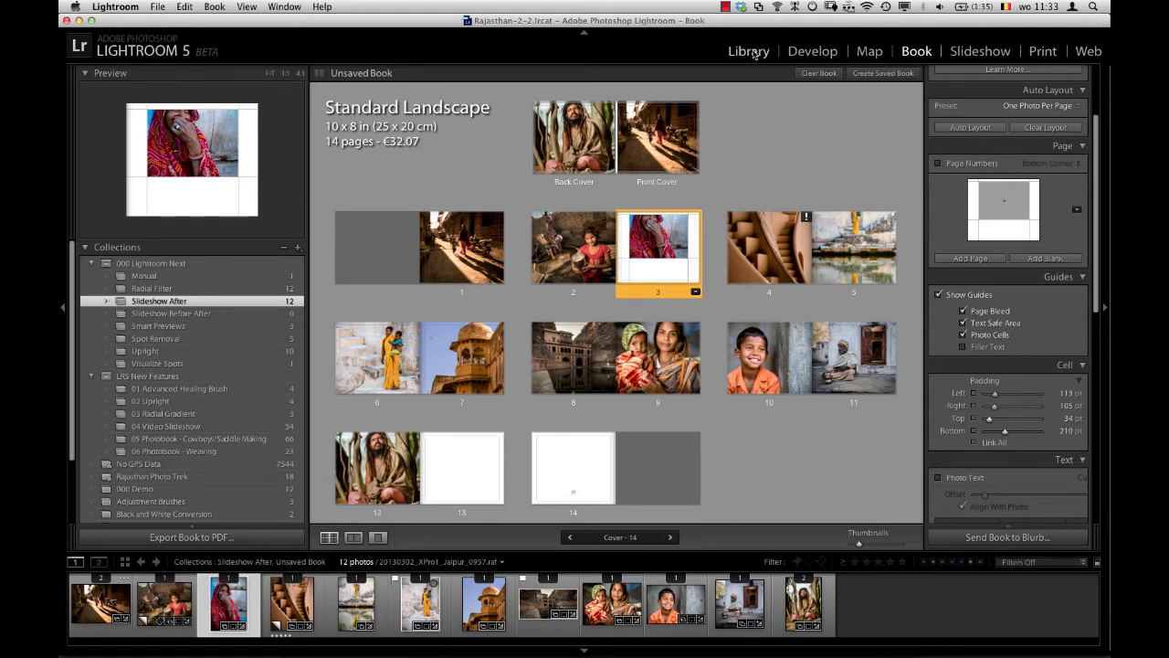
Switch from Book to the Library module and scroll the left panel to Collections
key("e")
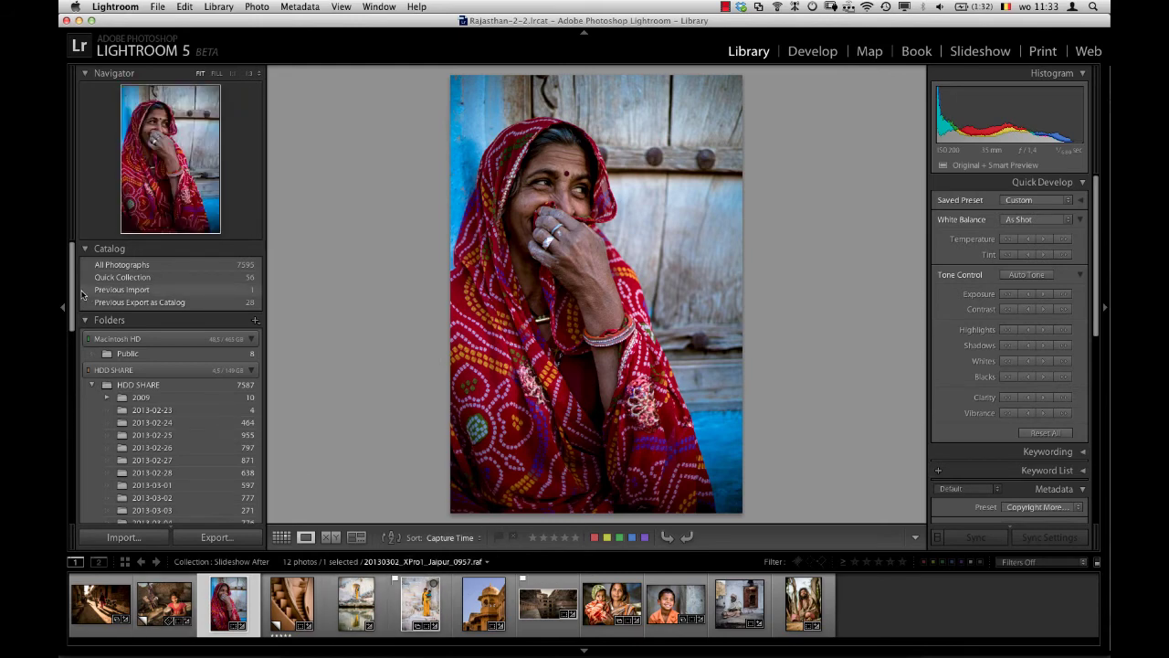
left_click_drag(73, 294, 74, 429)
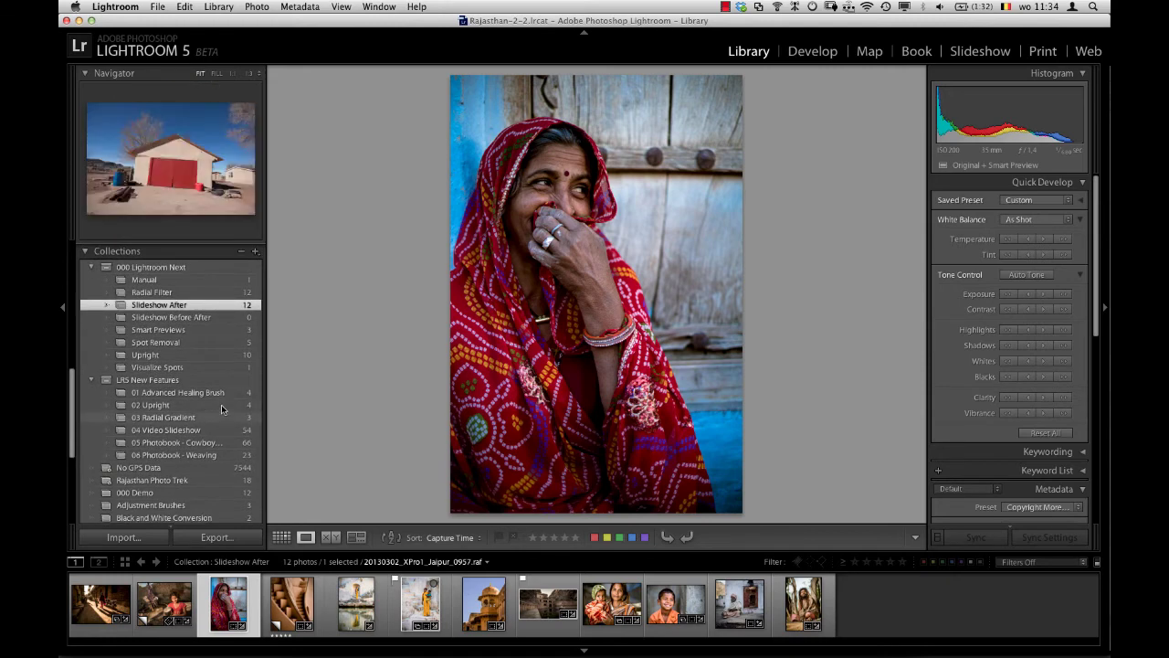
Build a smart preview for just the Healing2-bewerkt.tif portrait in the 000 Demo collection
left_click(145, 493)
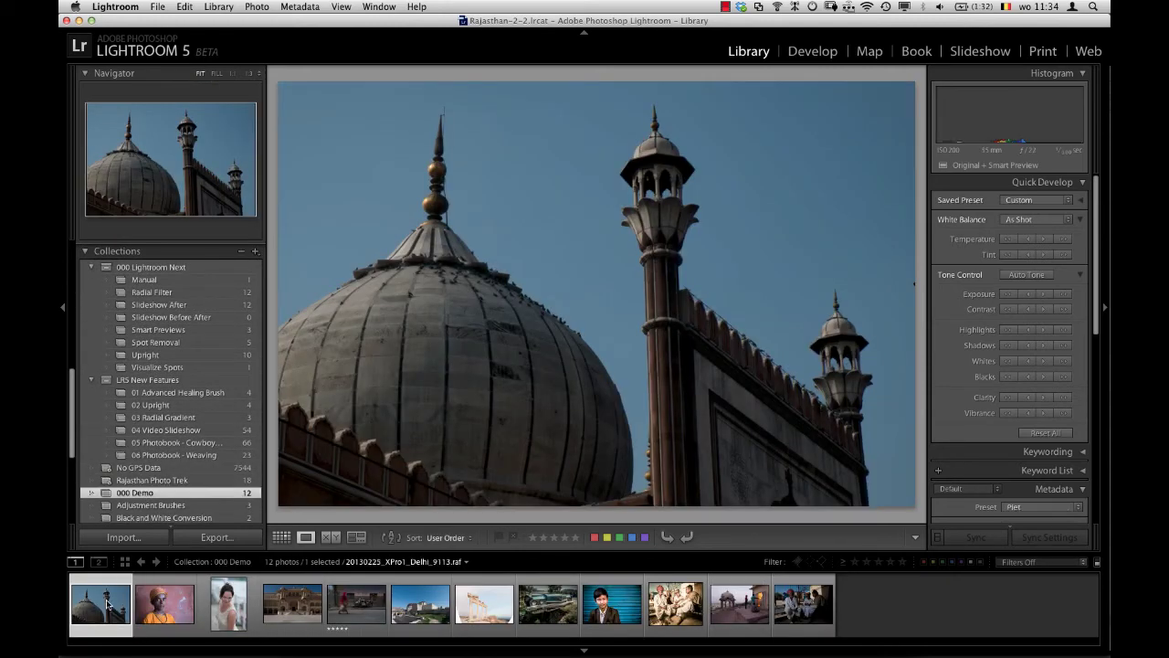
left_click(226, 605)
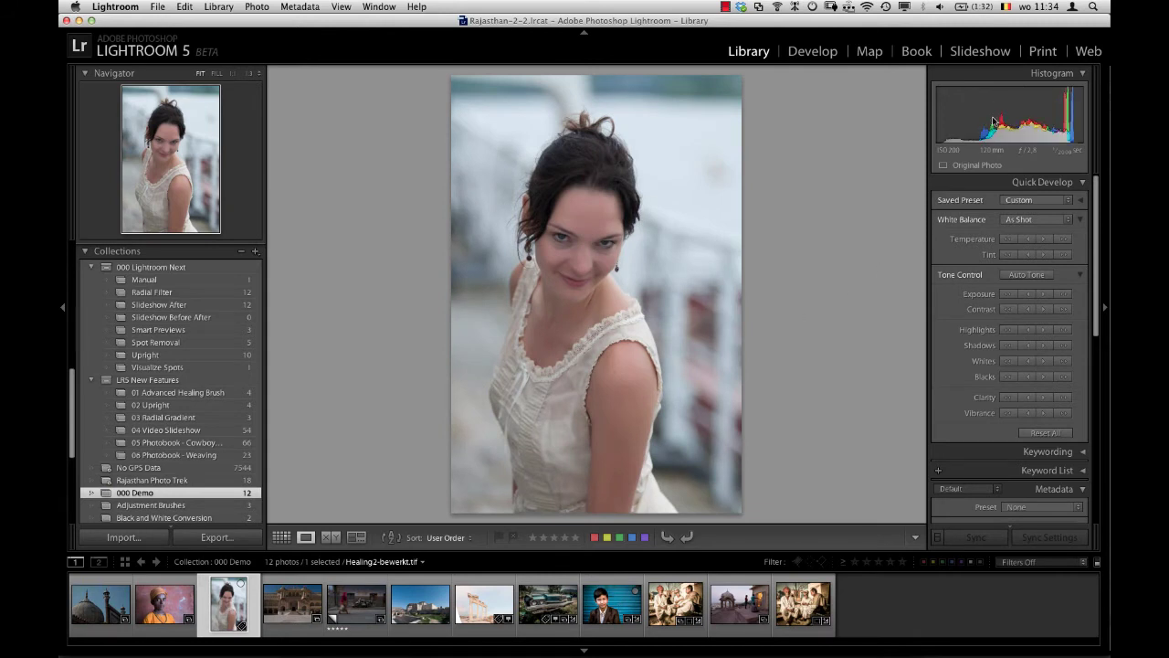
left_click(220, 8)
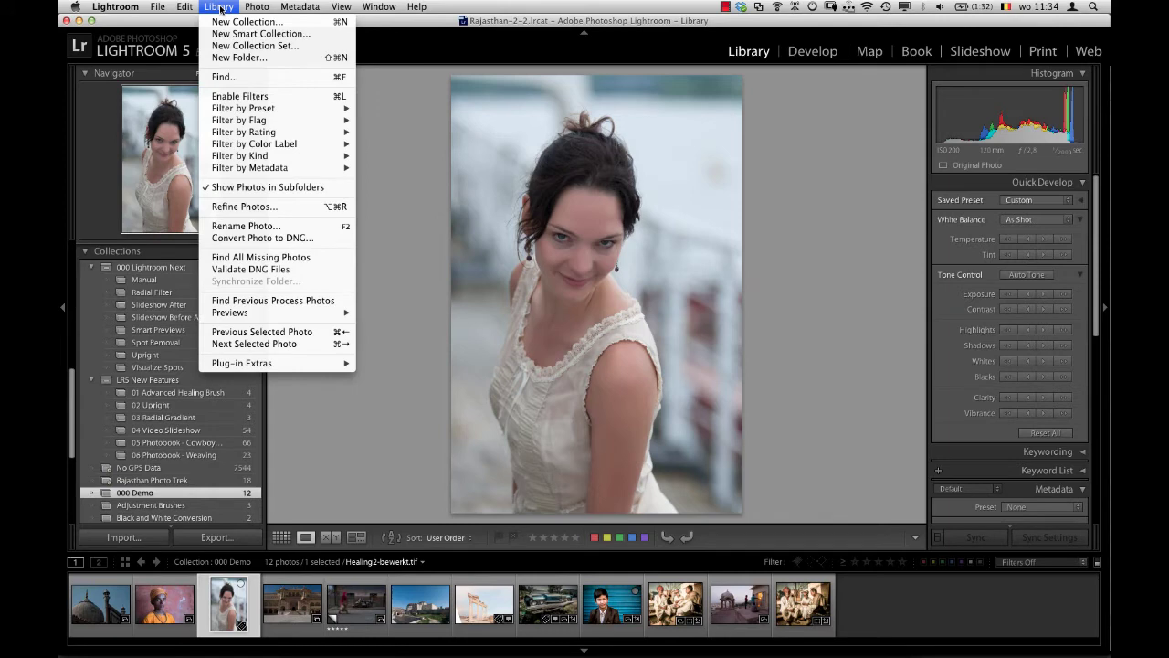
mouse_move(230, 312)
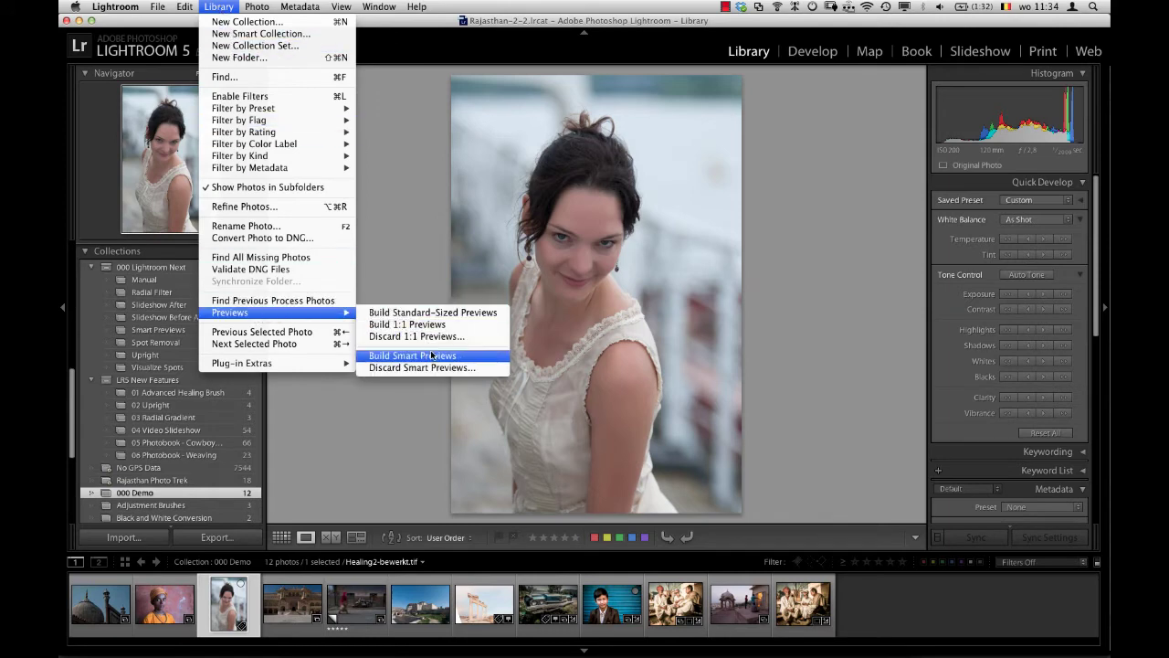
left_click(437, 357)
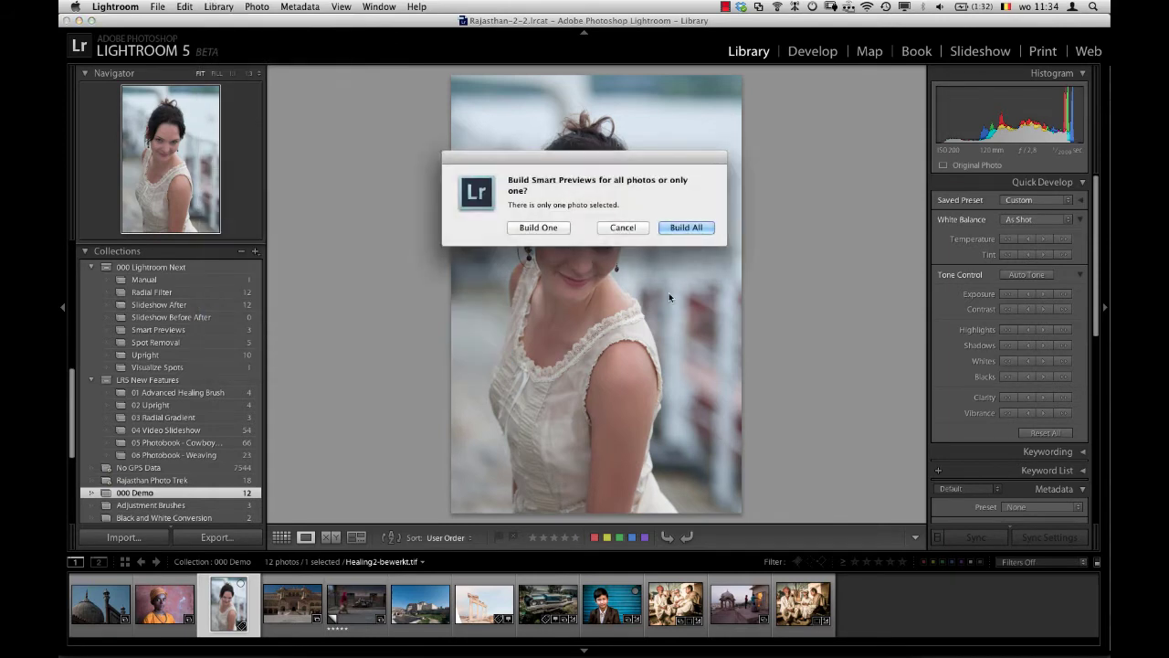
left_click(545, 227)
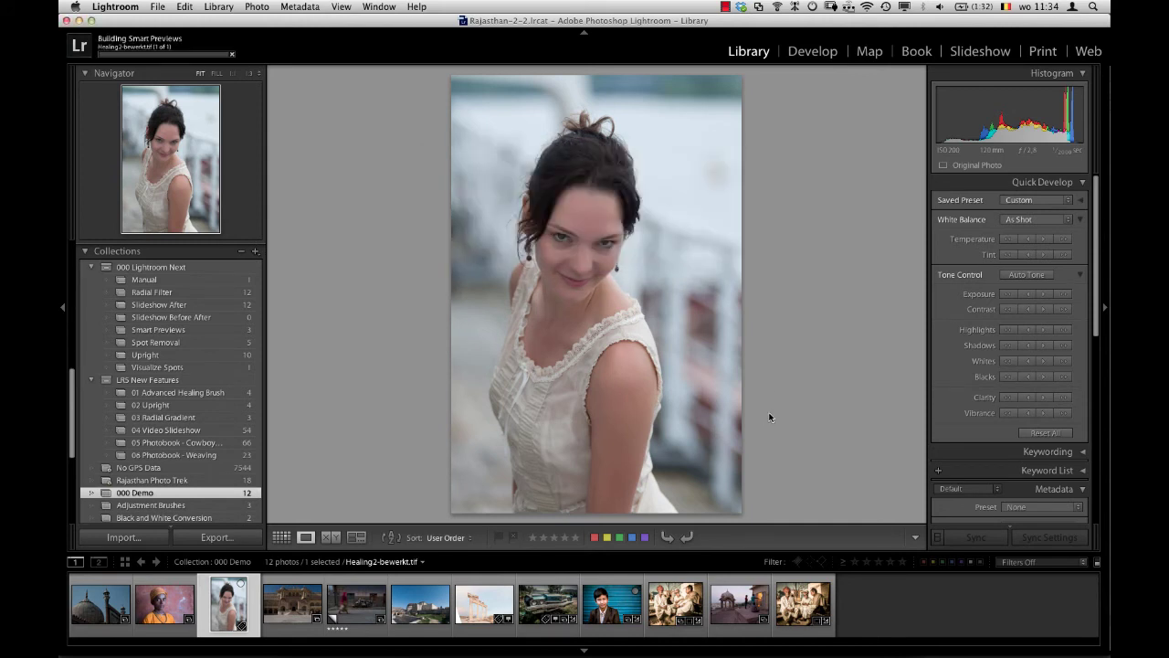
left_click(711, 224)
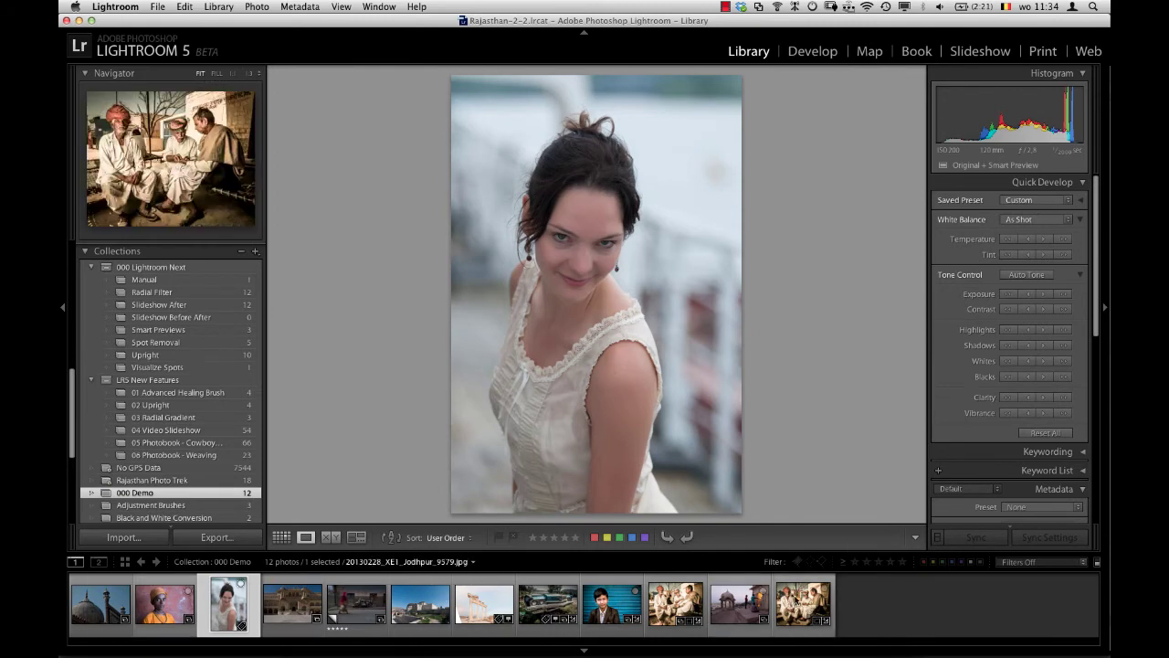
Select the Jodhpur_9579 turban men photo and reveal its 2013-02-28 folder in the Library
left_click(800, 608)
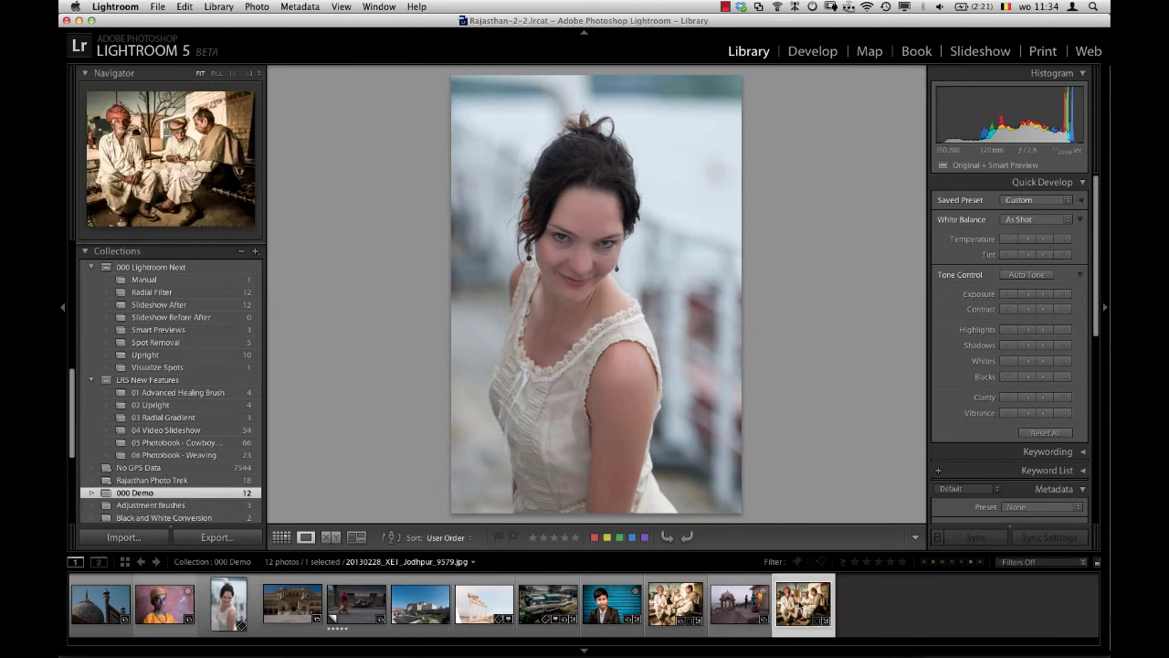
right_click(621, 275)
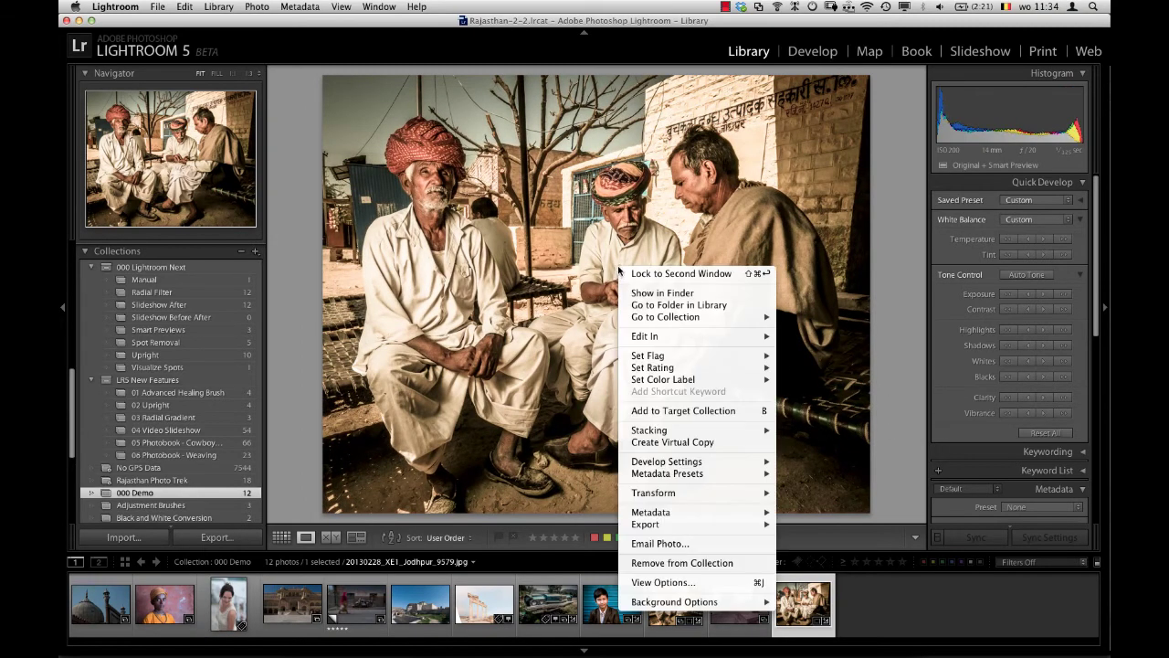
left_click(710, 306)
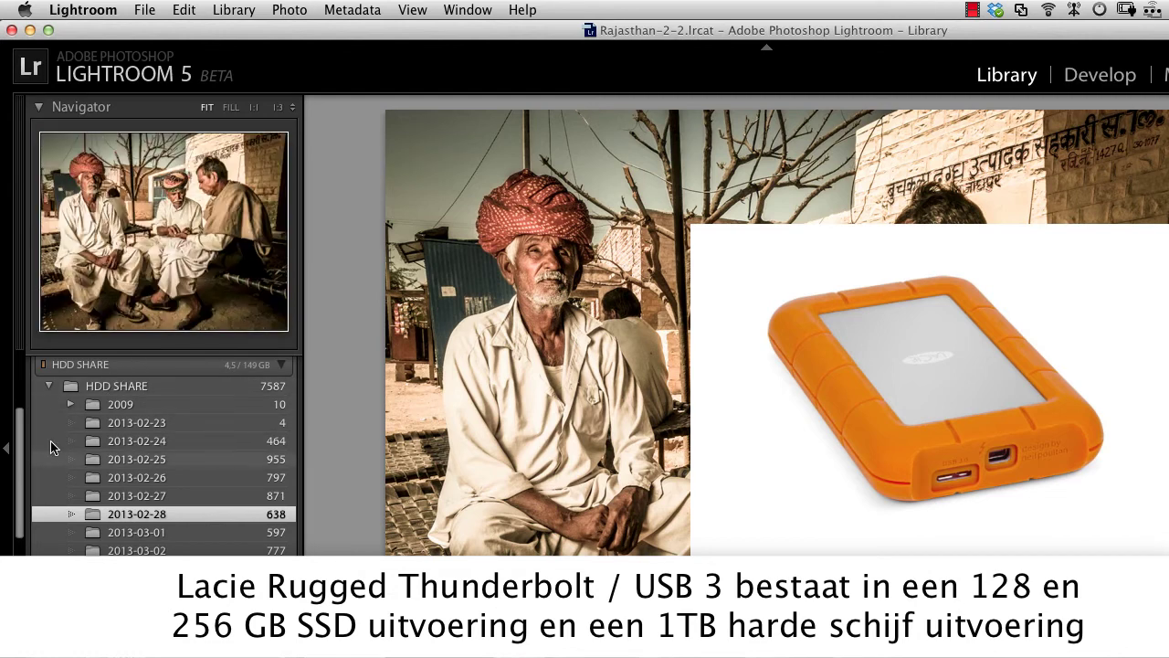
left_click_drag(25, 448, 22, 415)
scroll(22, 416, "up", 1)
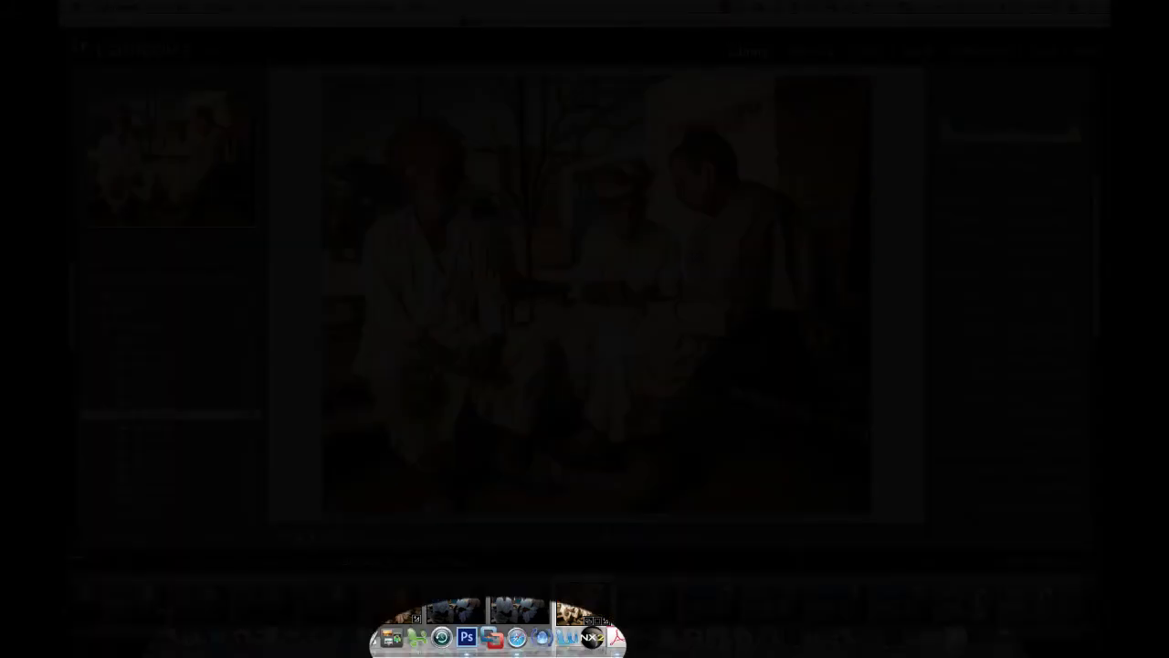
Eject the HDD SHARE drive in Finder and open Jodhpur_9579 in Develop on its Smart Preview
scroll(498, 630, "down", 2)
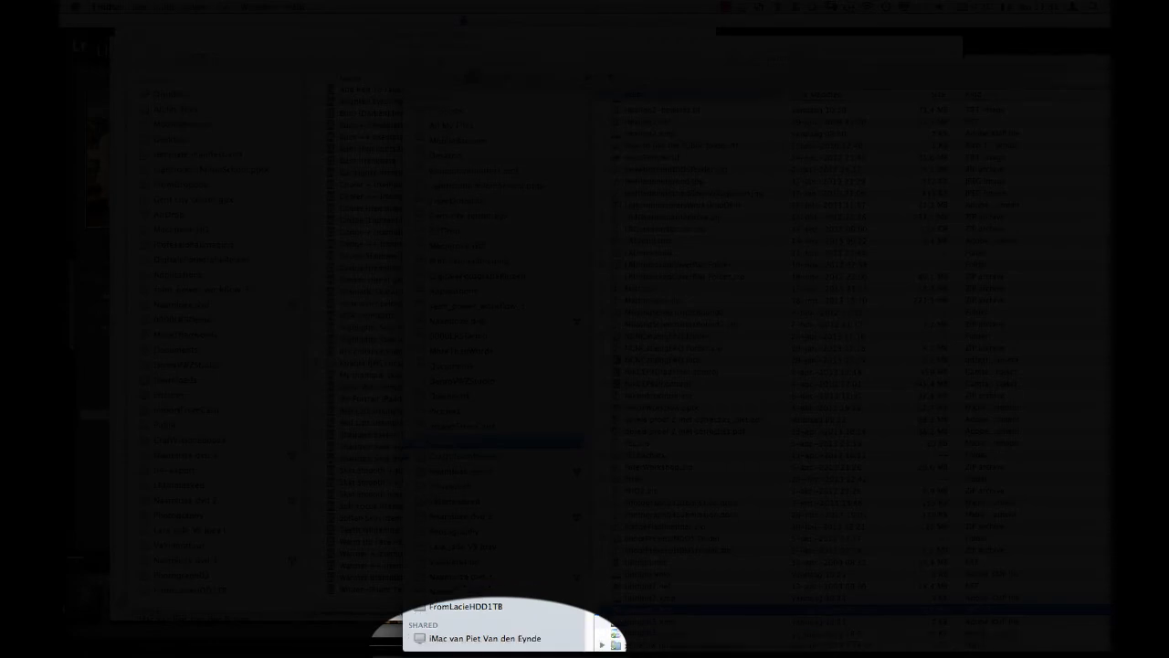
scroll(497, 630, "down", 2)
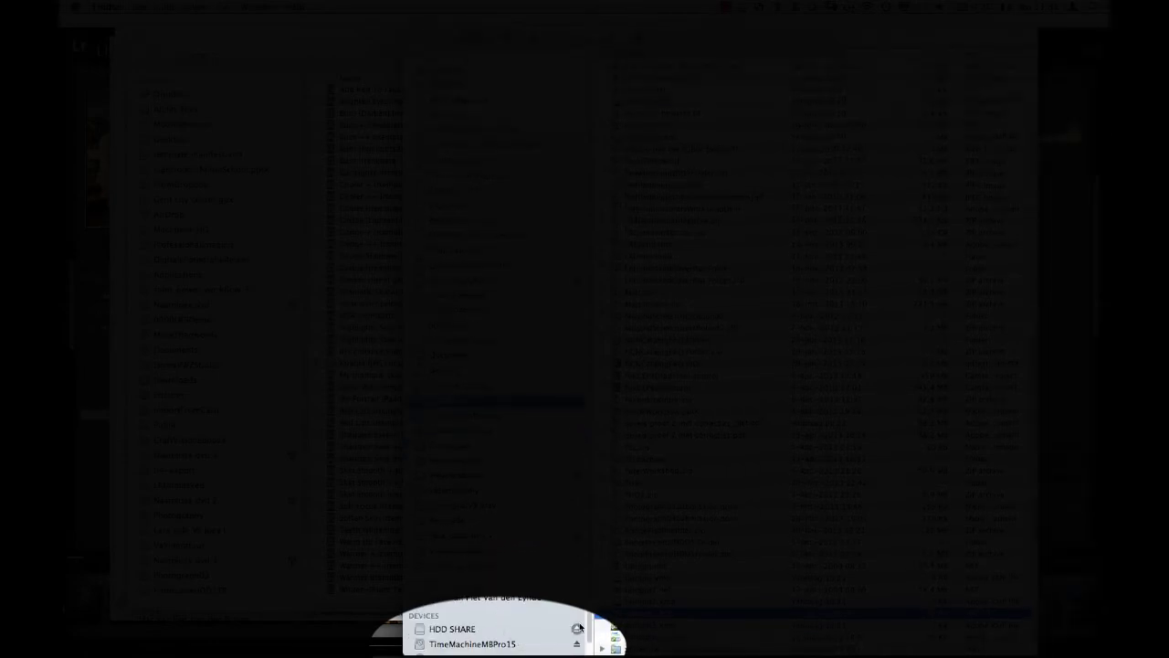
left_click(576, 629)
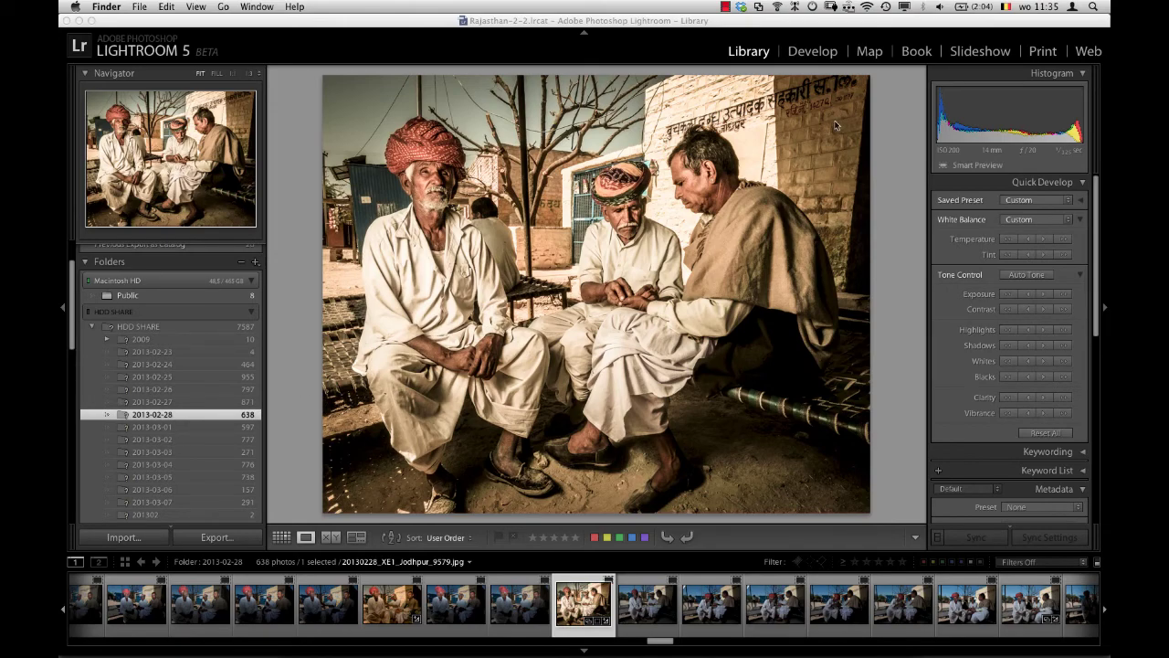
left_click(814, 58)
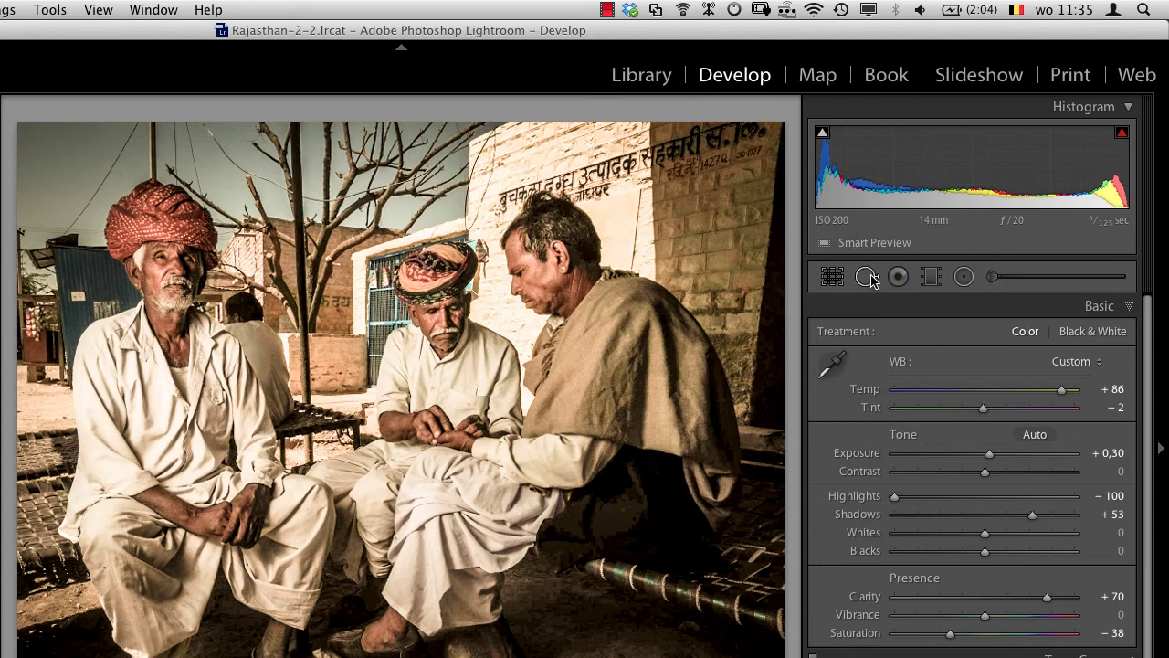
Set the Post-Crop Vignetting Amount to -51 and convert the turban men photo to Black & White
scroll(972, 475, "down", 3)
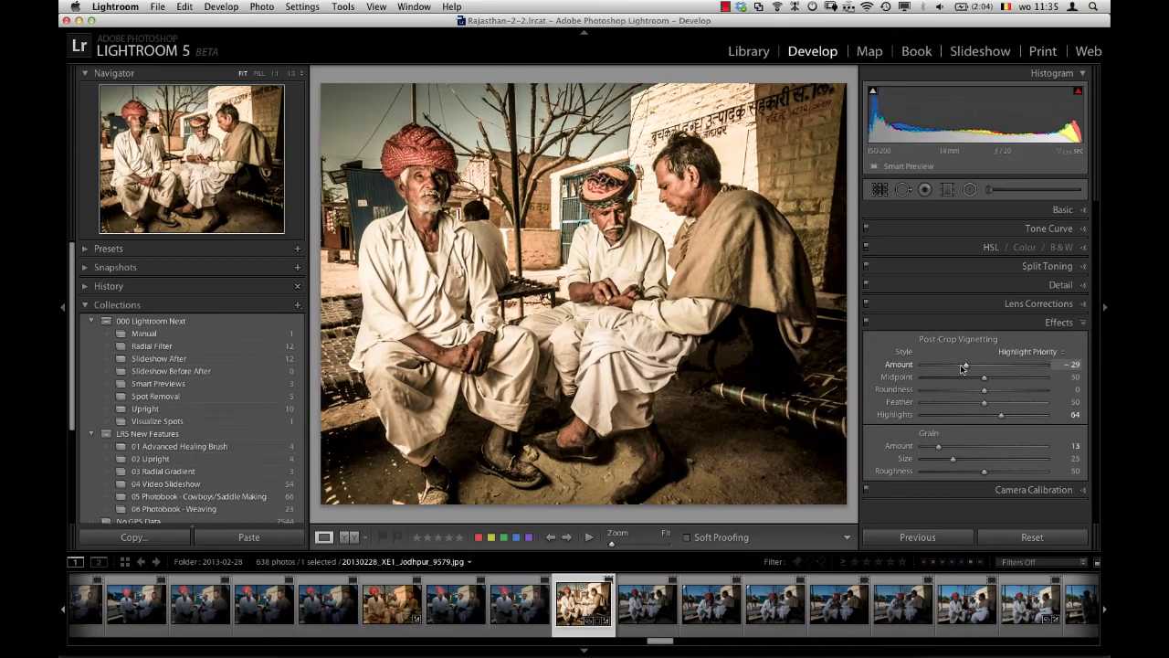
left_click_drag(954, 368, 952, 367)
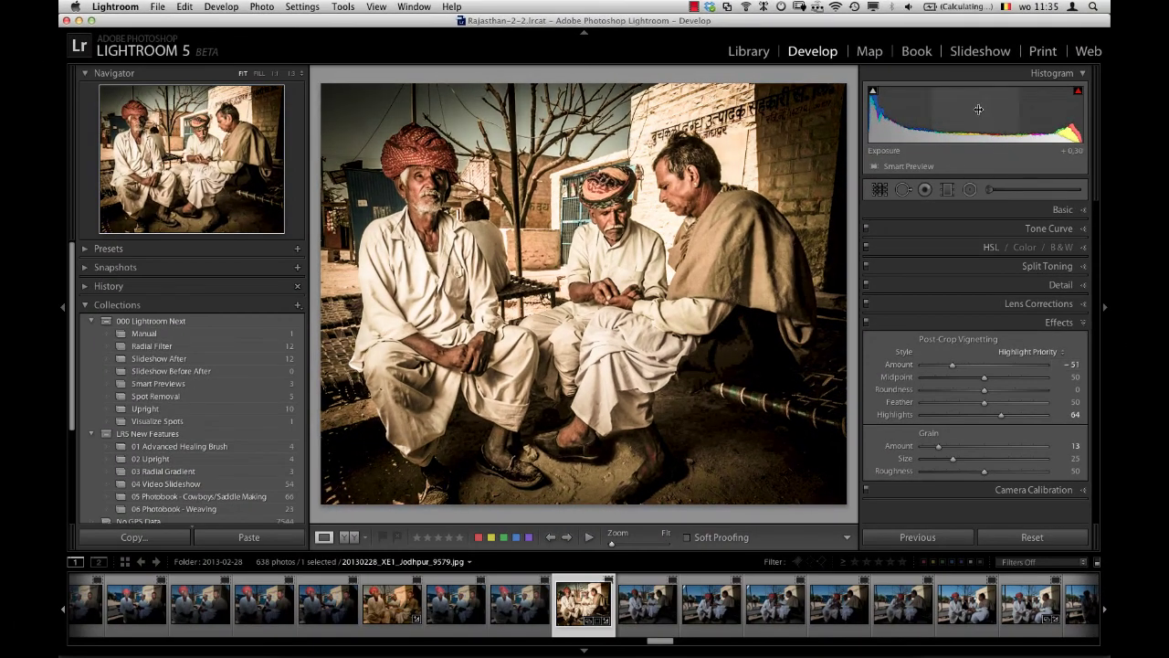
key("v")
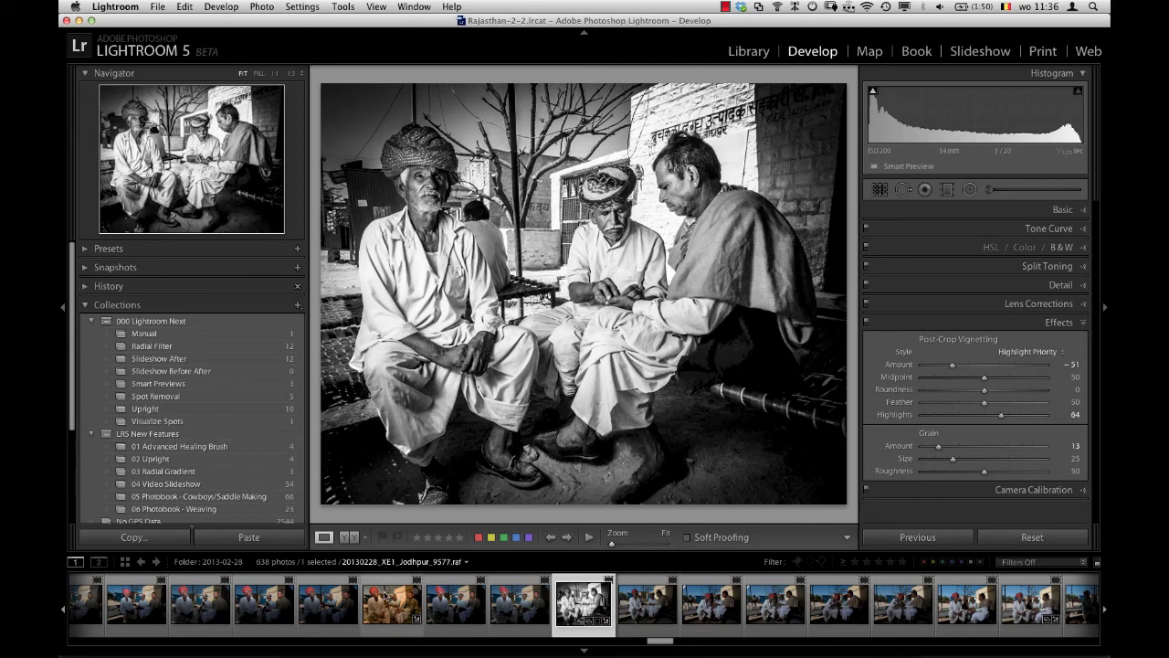
View the previous shot, return to the B&W photo, then advance to photo 9580
left_click(520, 605)
left_click(589, 608)
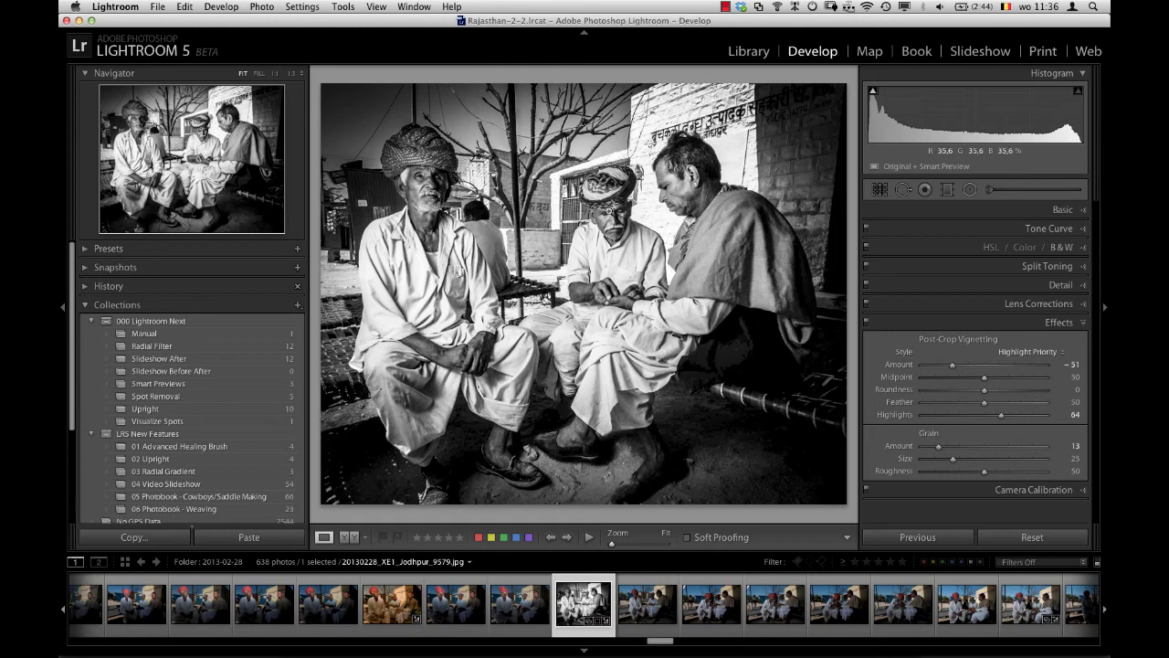
key("Right")
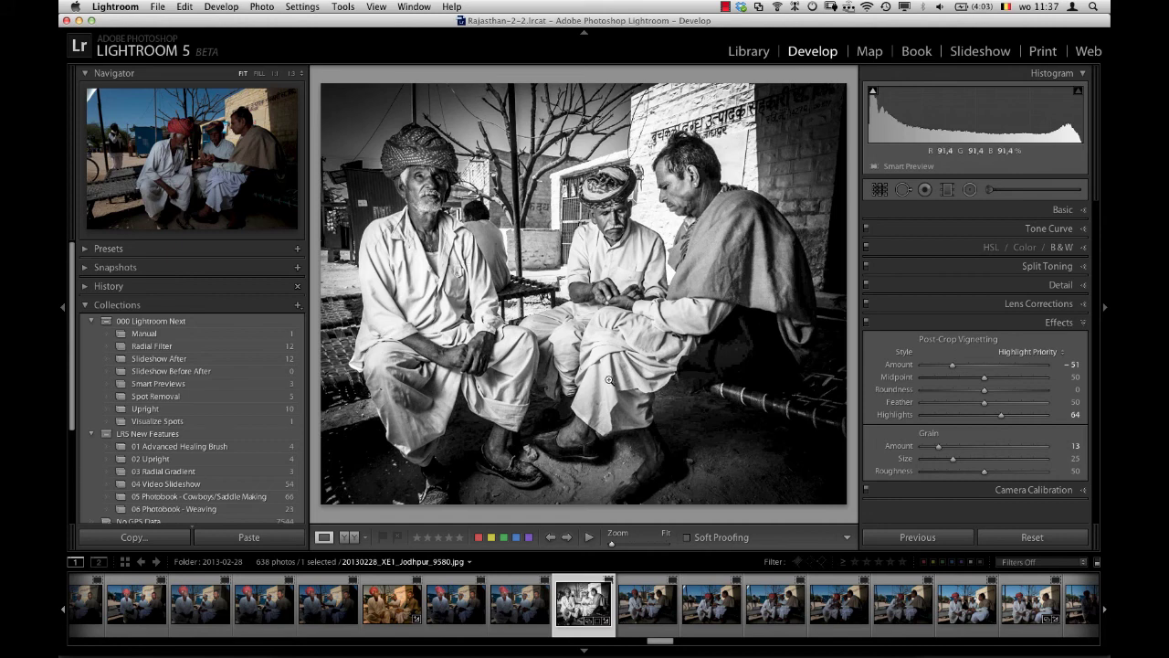
Tick Build Smart Previews in the Import dialog's File Handling, then close it without importing
left_click(755, 64)
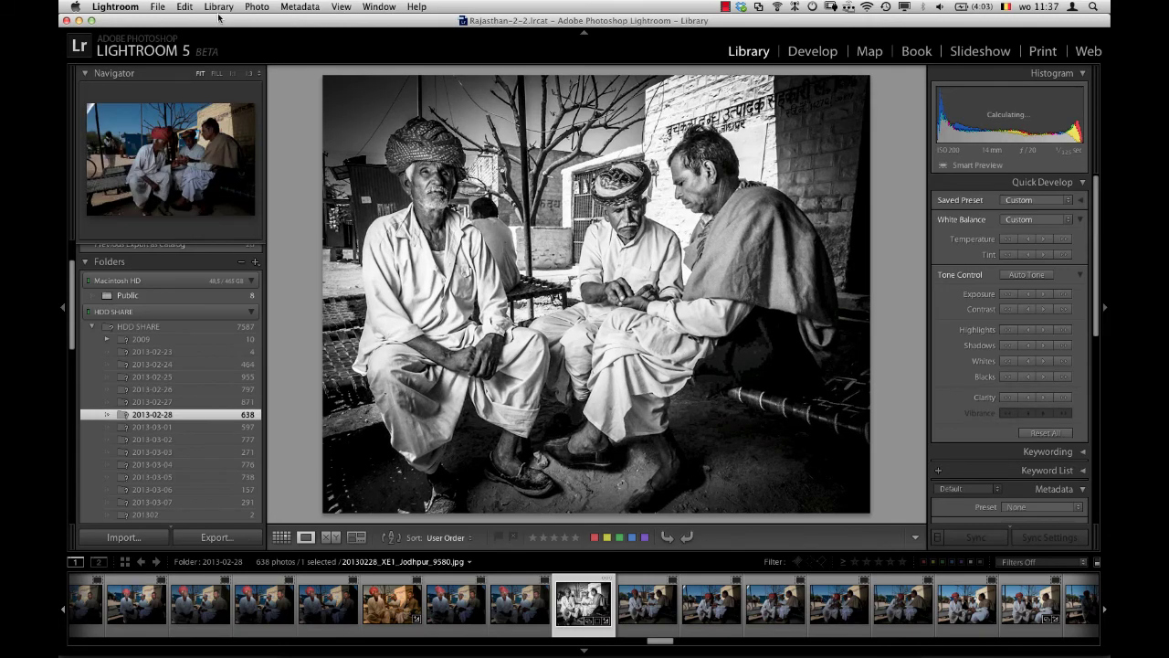
left_click(219, 7)
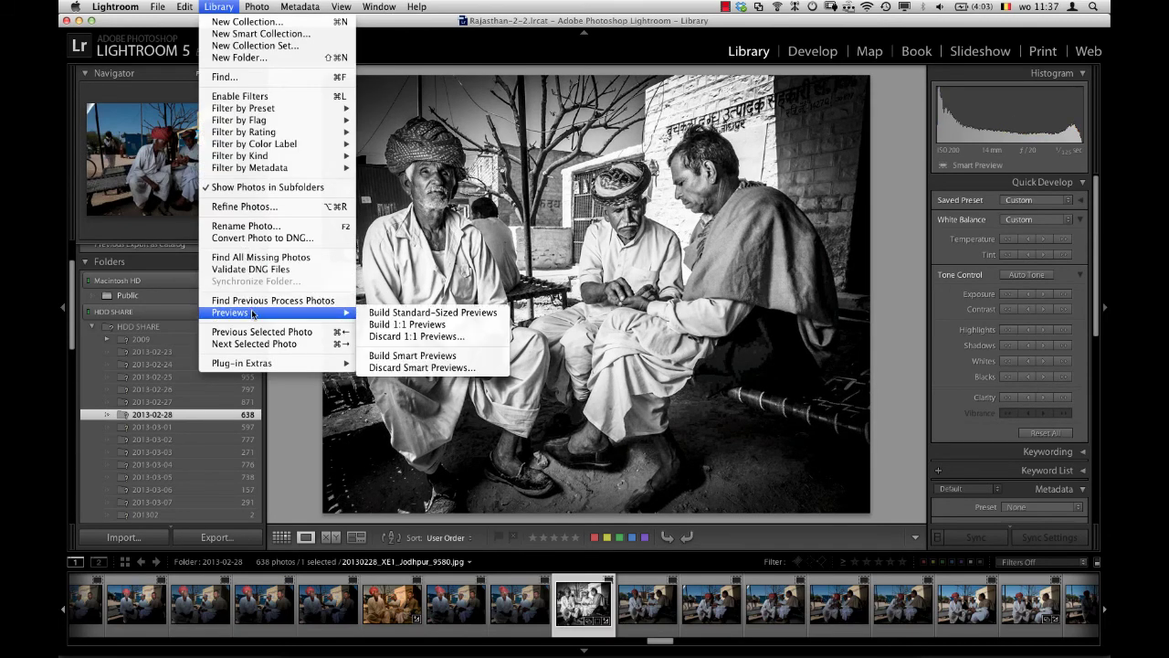
key("Escape")
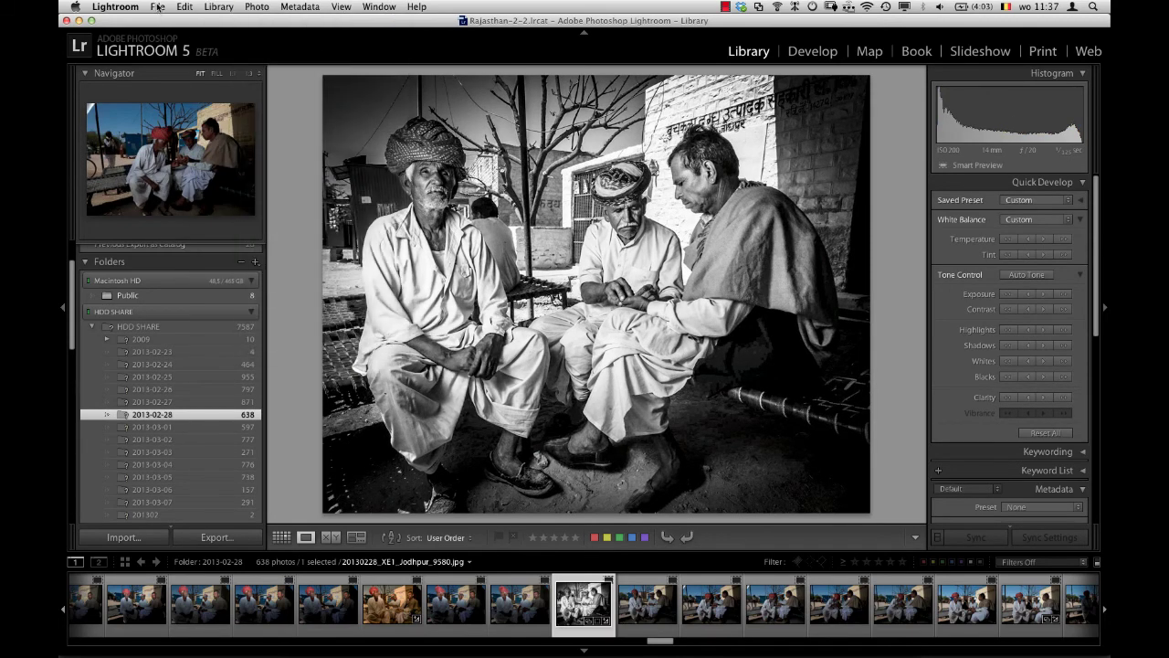
left_click(159, 6)
left_click(188, 92)
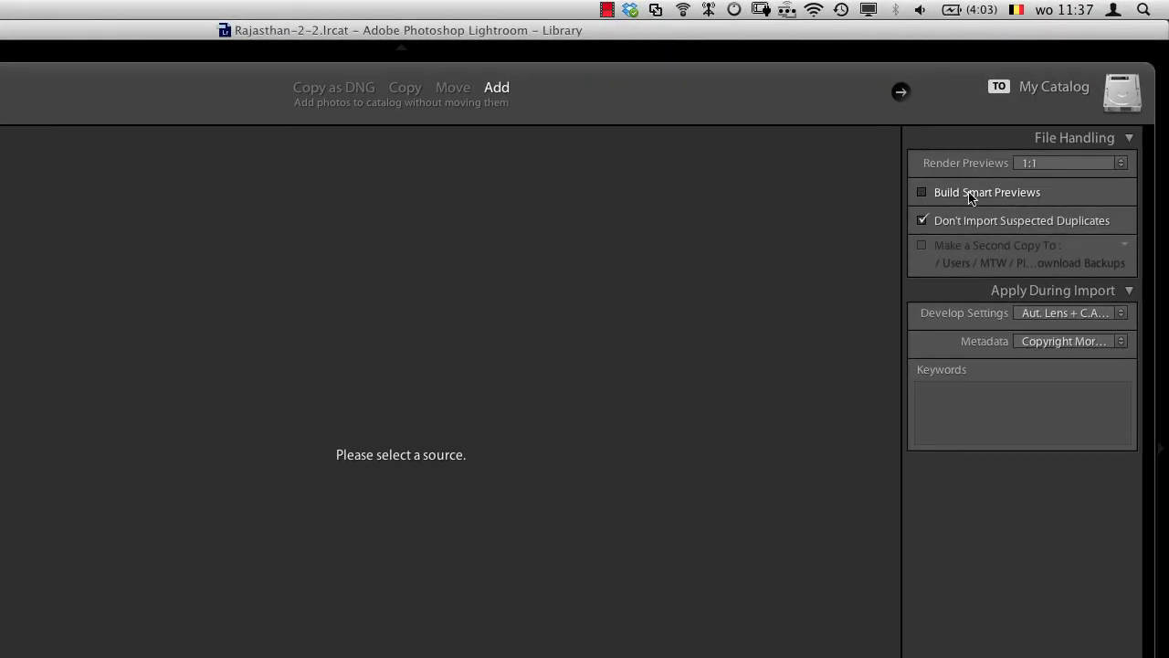
left_click(922, 192)
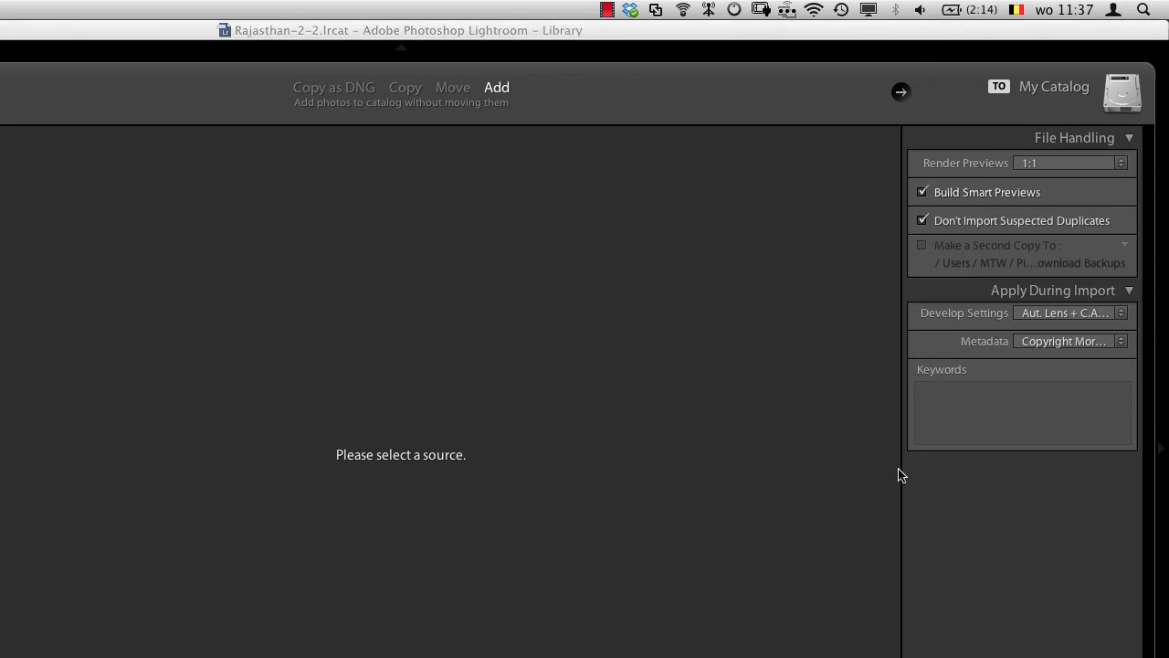
key("Escape")
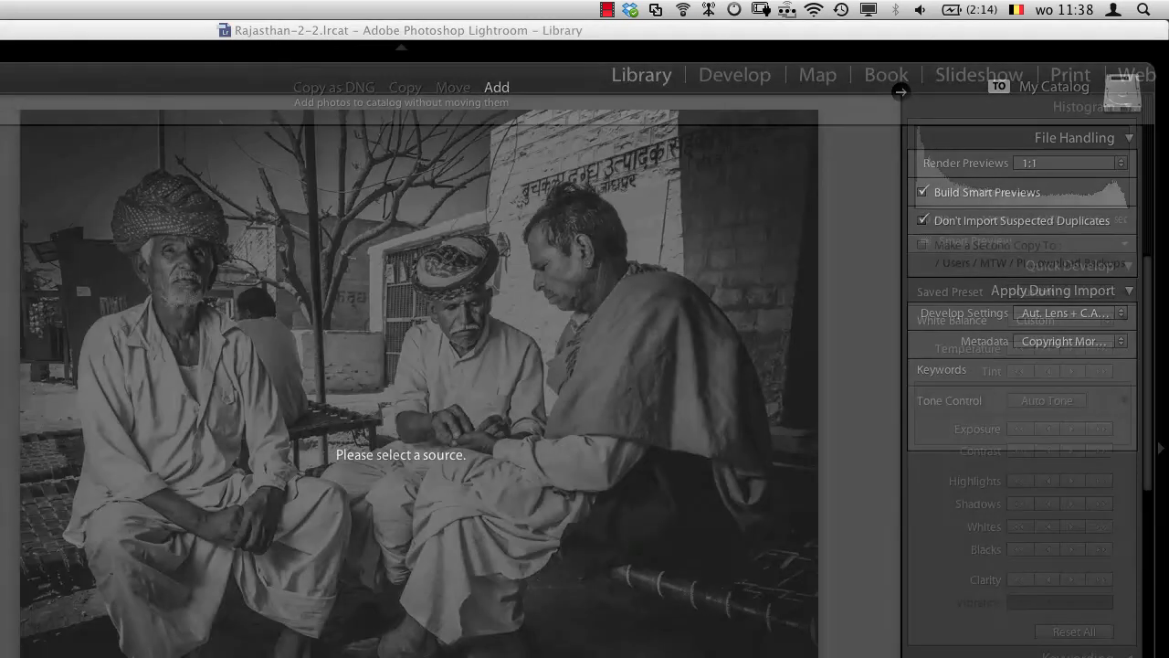